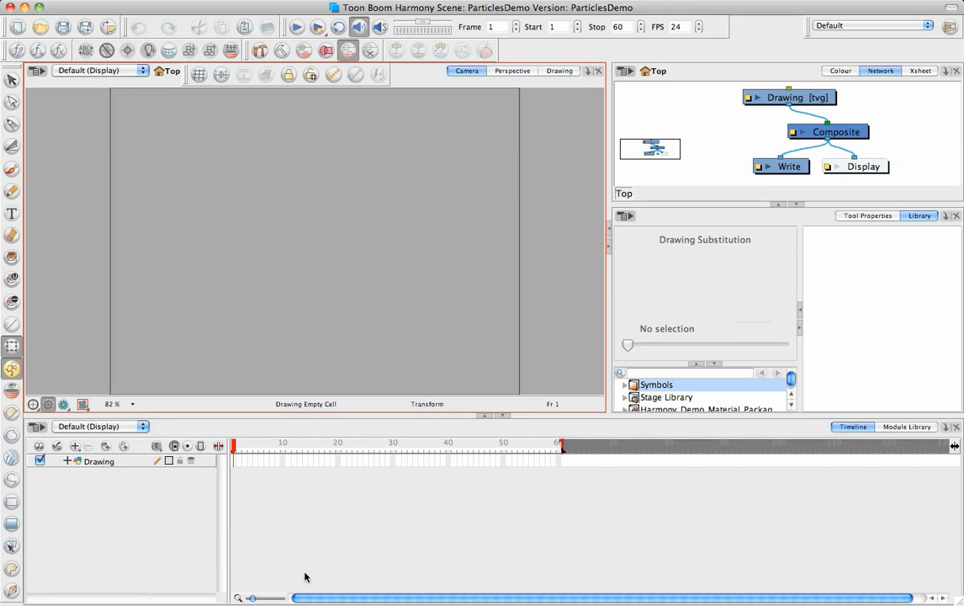
# Step: Insert the Rain weather particle effect into the scene, deselect it, and preview the rainfall up to frame 40
pyautogui.click(189, 1)
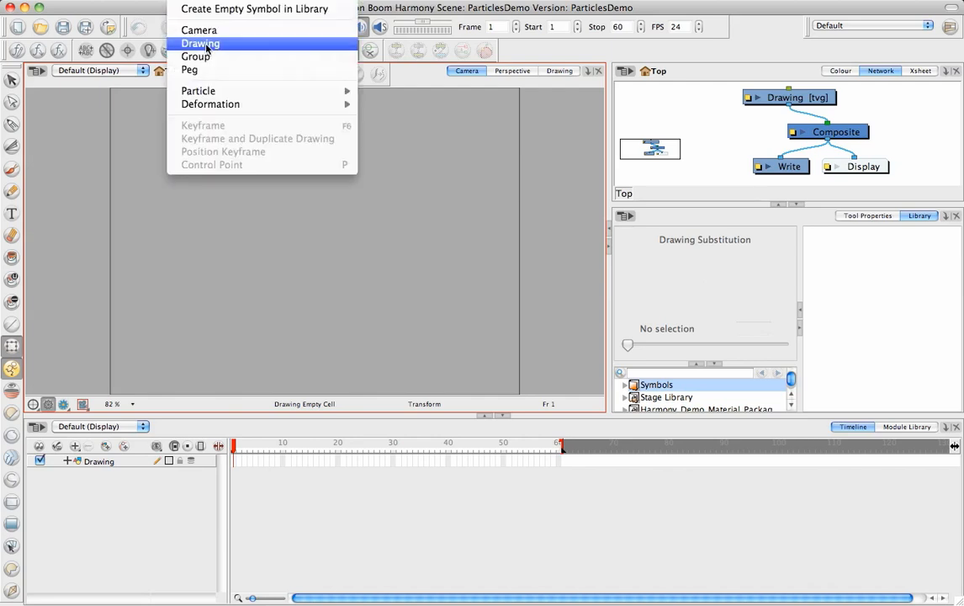
pyautogui.moveTo(223, 89)
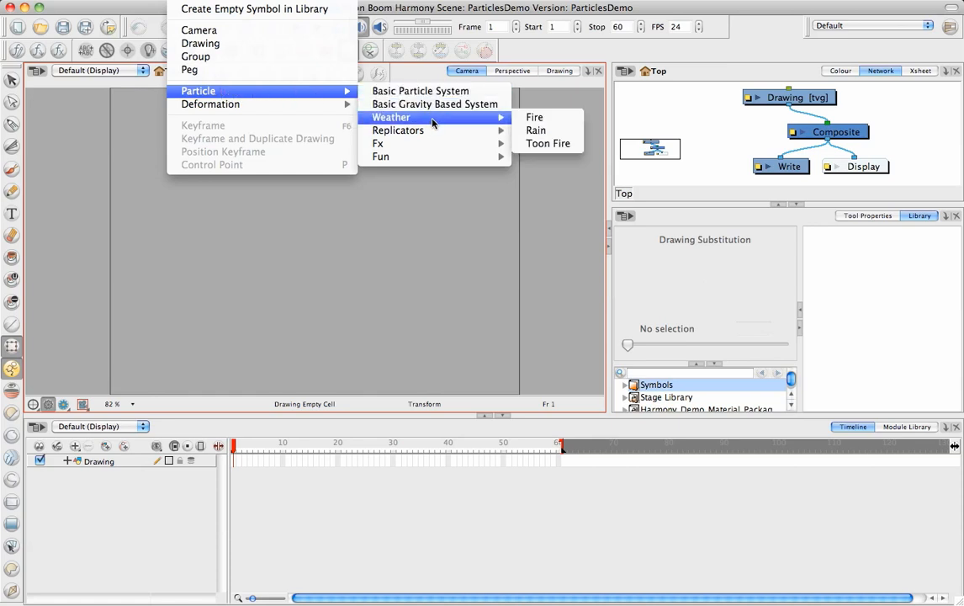
pyautogui.moveTo(436, 131)
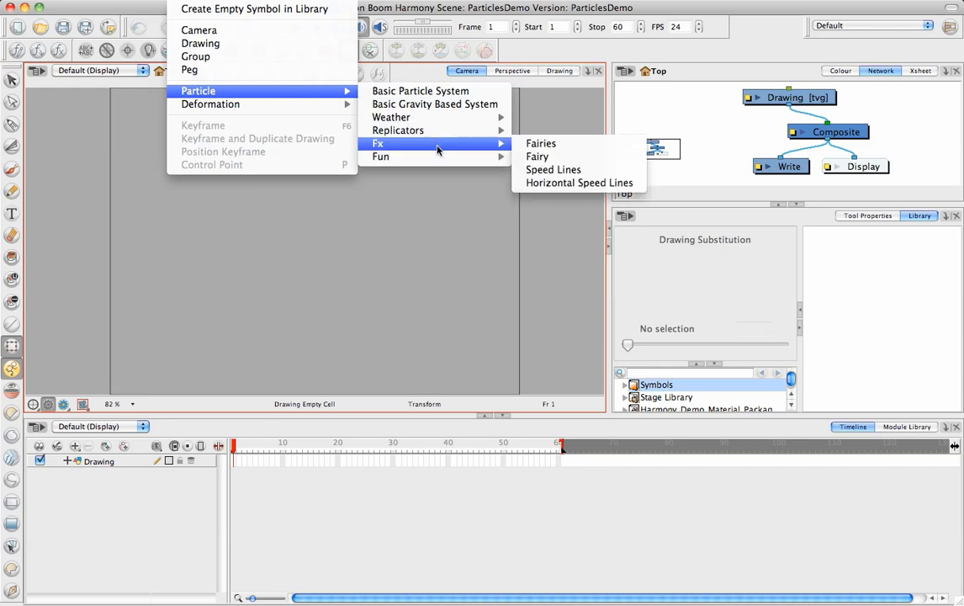
pyautogui.moveTo(436, 158)
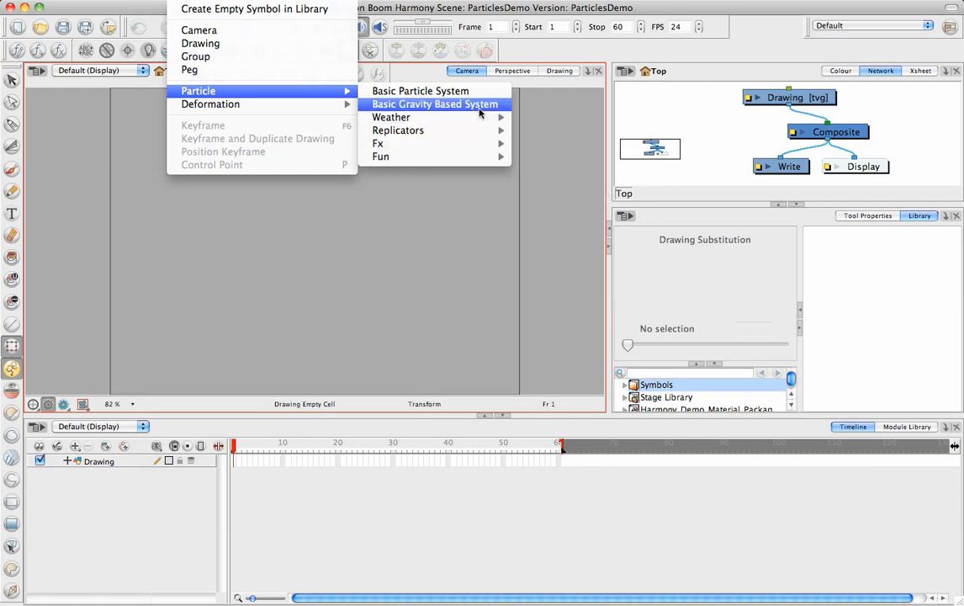
pyautogui.moveTo(474, 123)
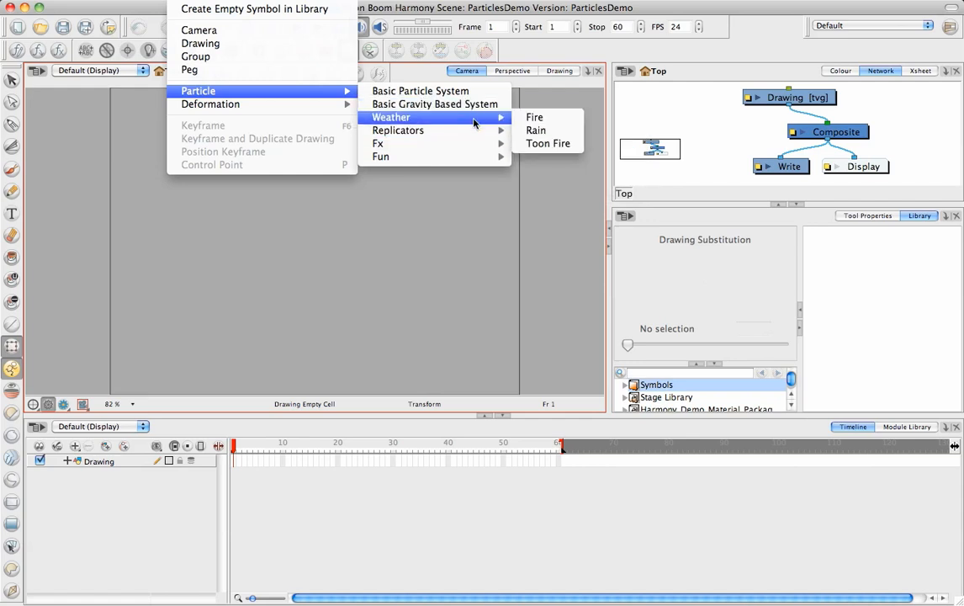
pyautogui.click(535, 132)
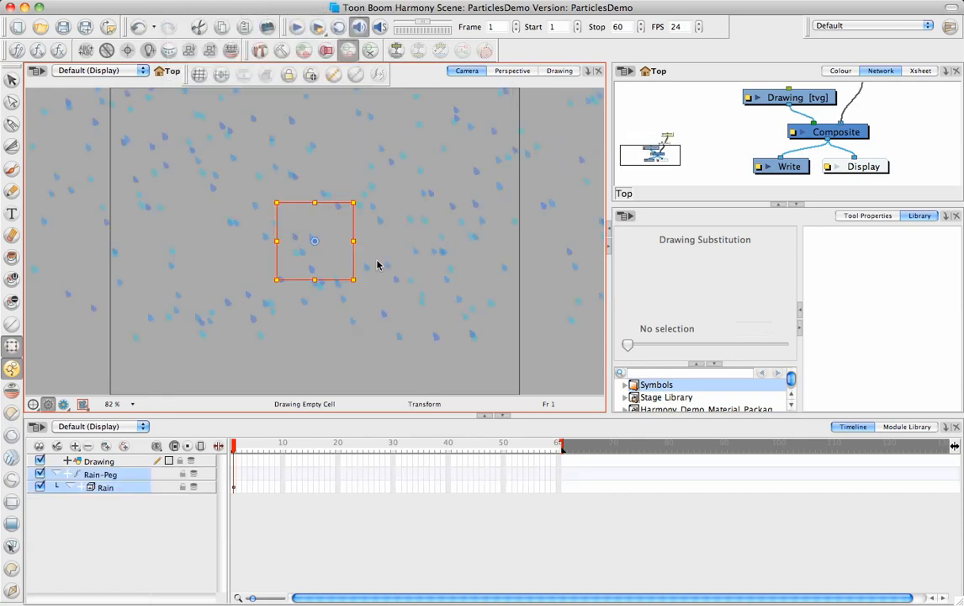
pyautogui.click(294, 357)
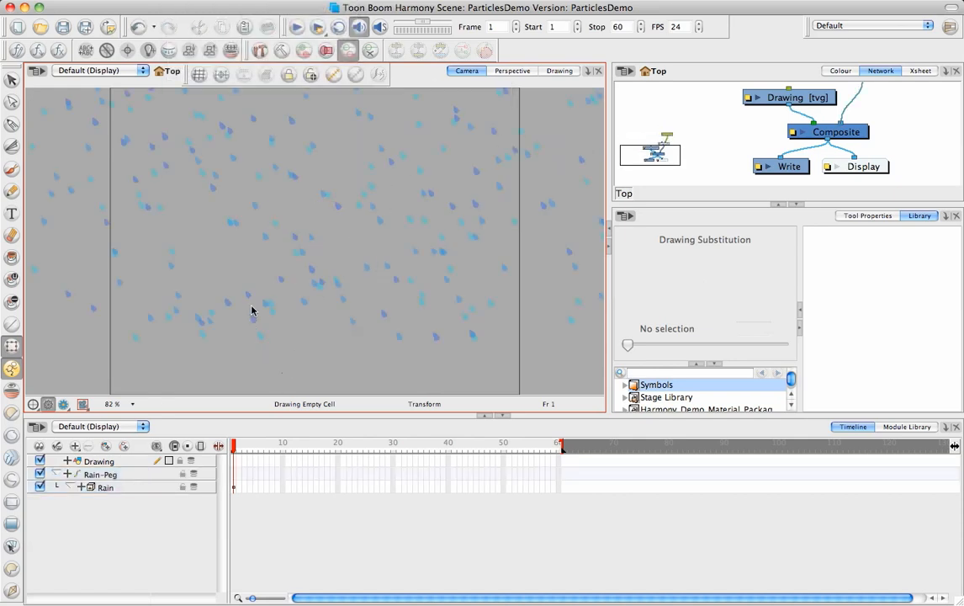
pyautogui.moveTo(235, 449); pyautogui.dragTo(449, 459)
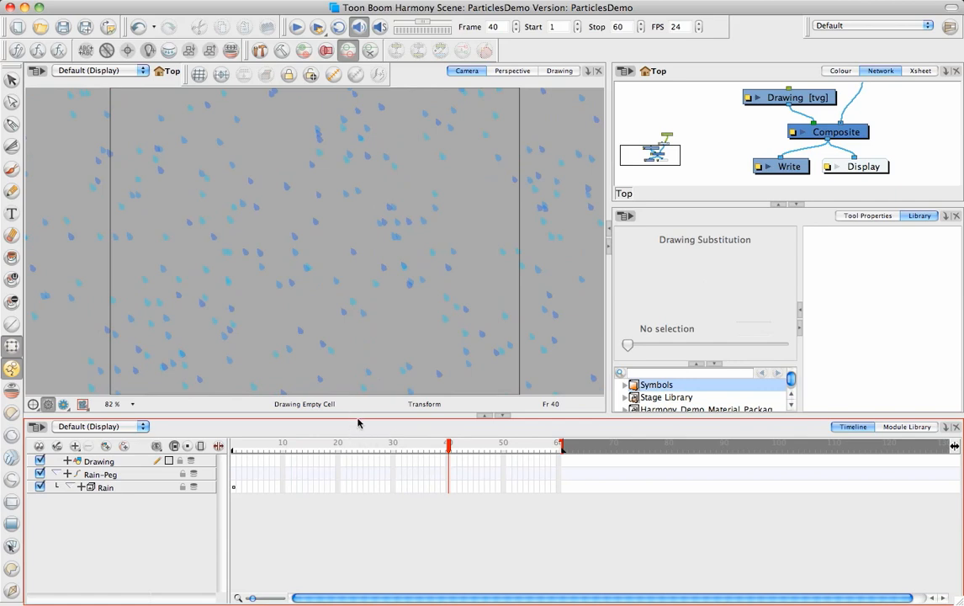
# Step: Open the Rain group's network, enlarge the workspace for it, and move the Rain-Sprite module slightly away from Planar-Region
pyautogui.moveTo(363, 483); pyautogui.dragTo(363, 486)
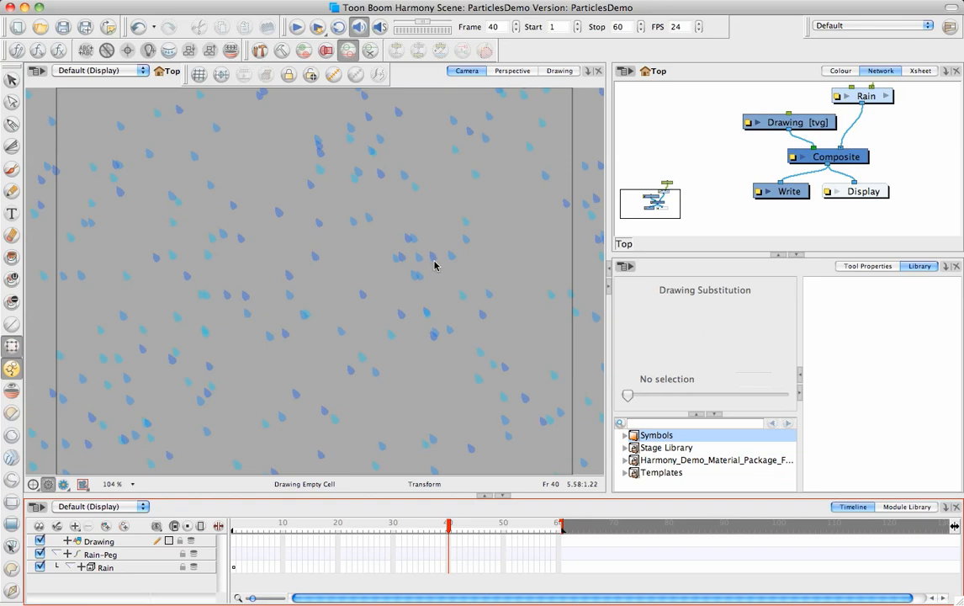
pyautogui.click(886, 97)
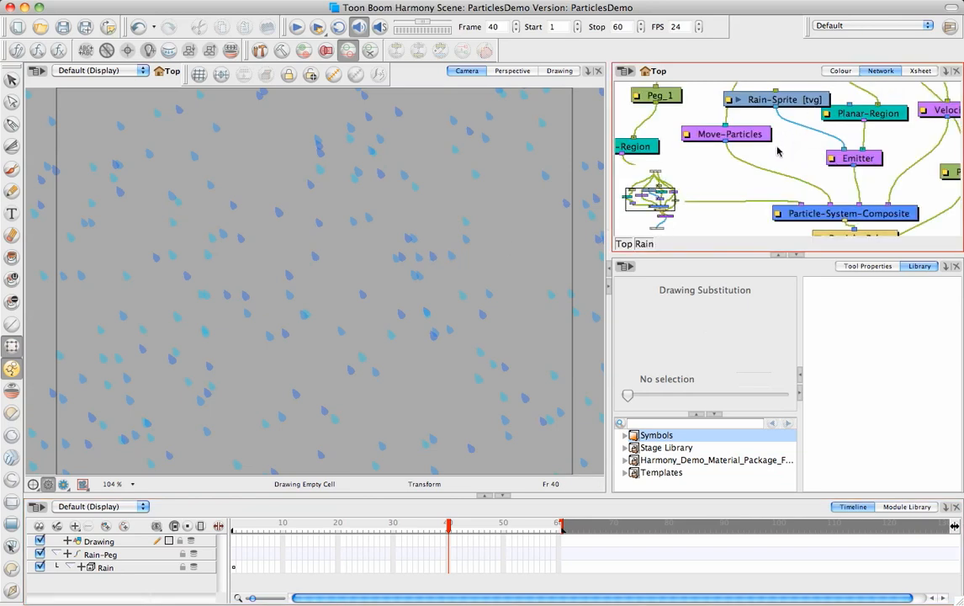
pyautogui.click(798, 256)
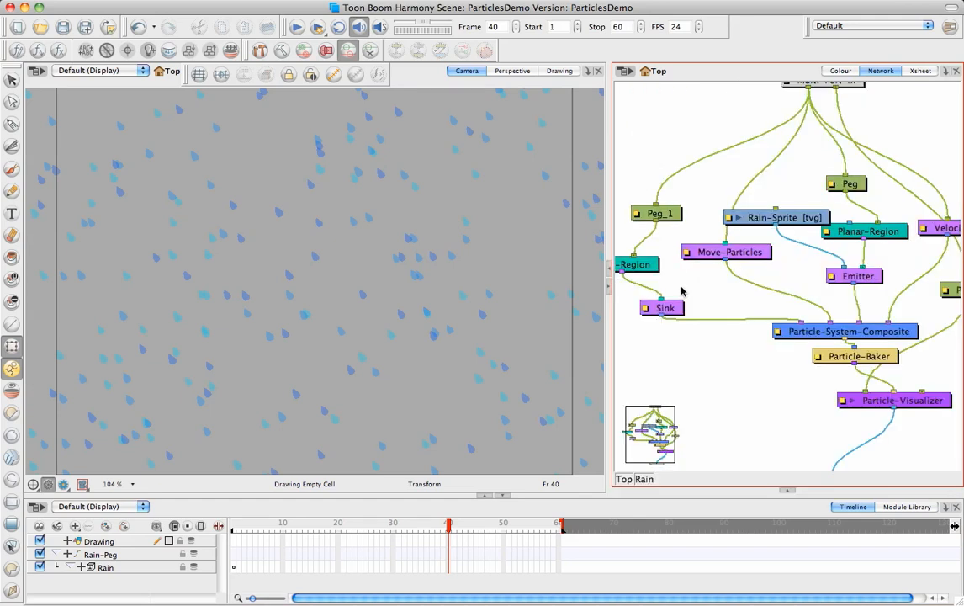
pyautogui.moveTo(610, 327); pyautogui.dragTo(553, 332)
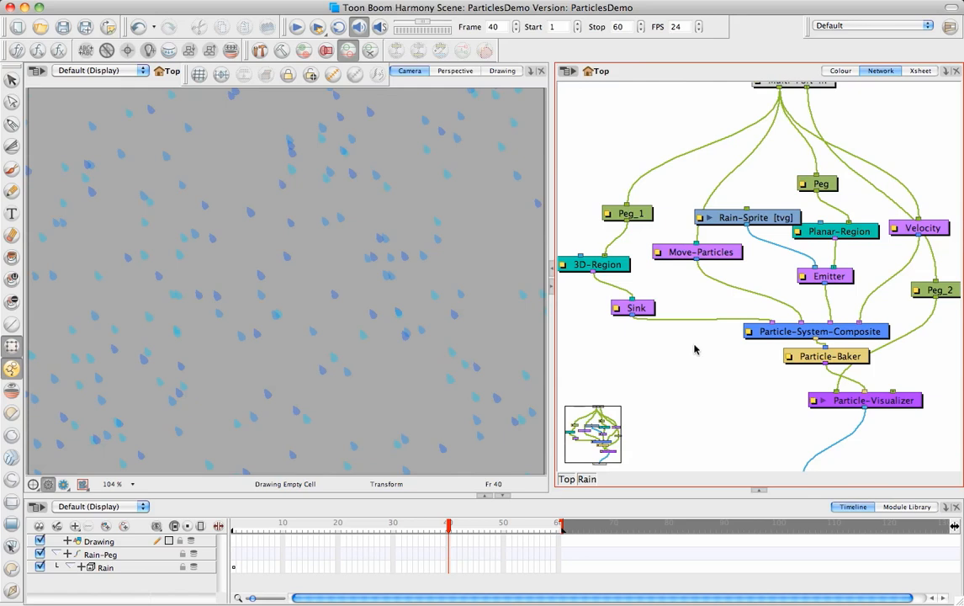
pyautogui.click(769, 218)
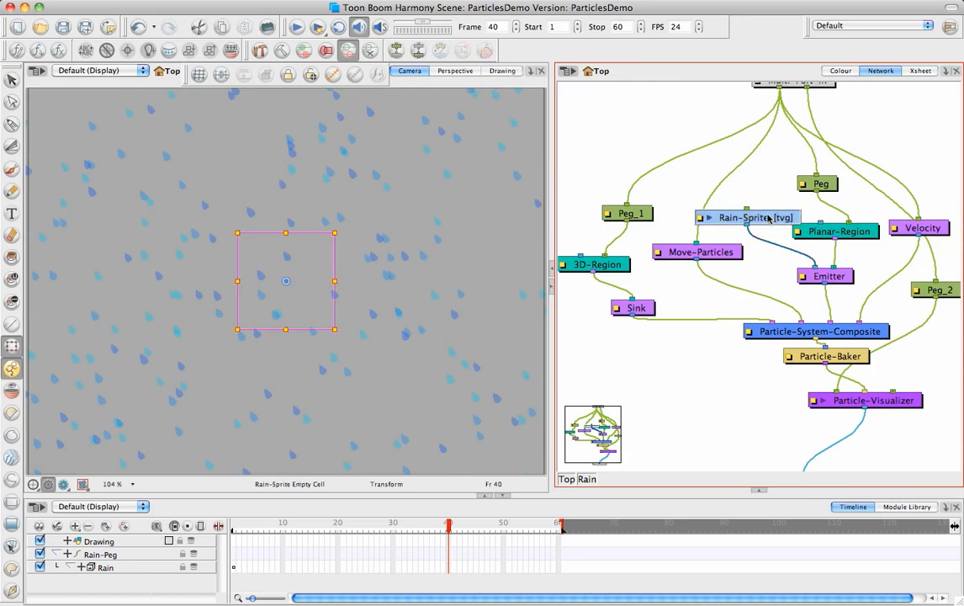
pyautogui.moveTo(768, 218); pyautogui.dragTo(757, 205)
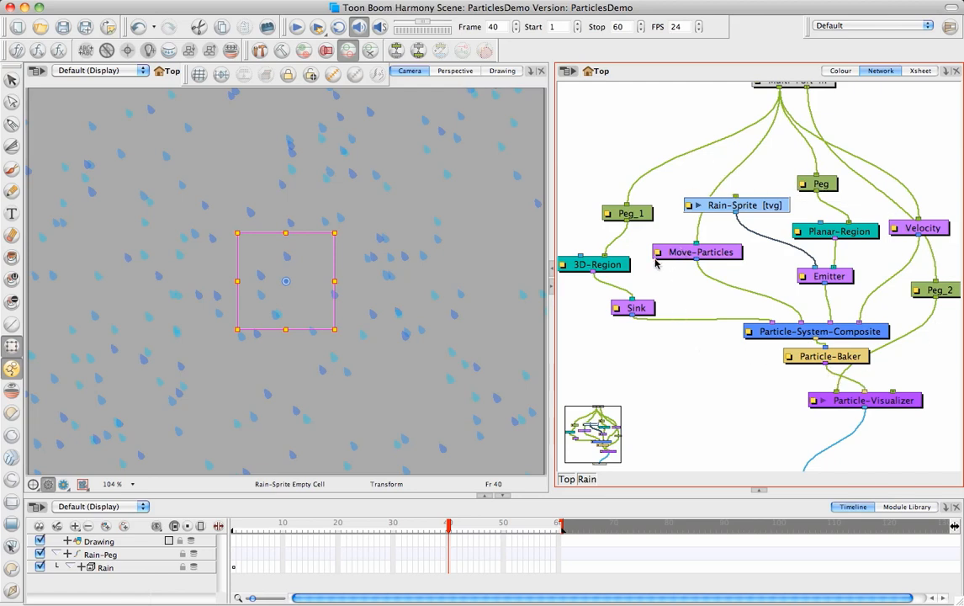
pyautogui.moveTo(749, 209); pyautogui.dragTo(744, 216)
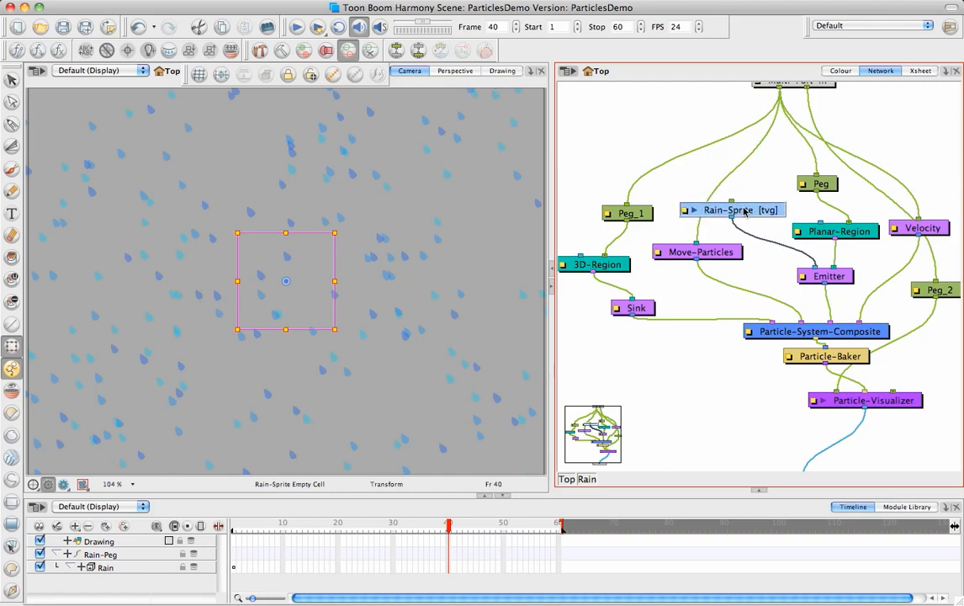
# Step: Show the Rain-Sprite drawing at frame 1 in the Drawing view with the grid turned on
pyautogui.click(498, 72)
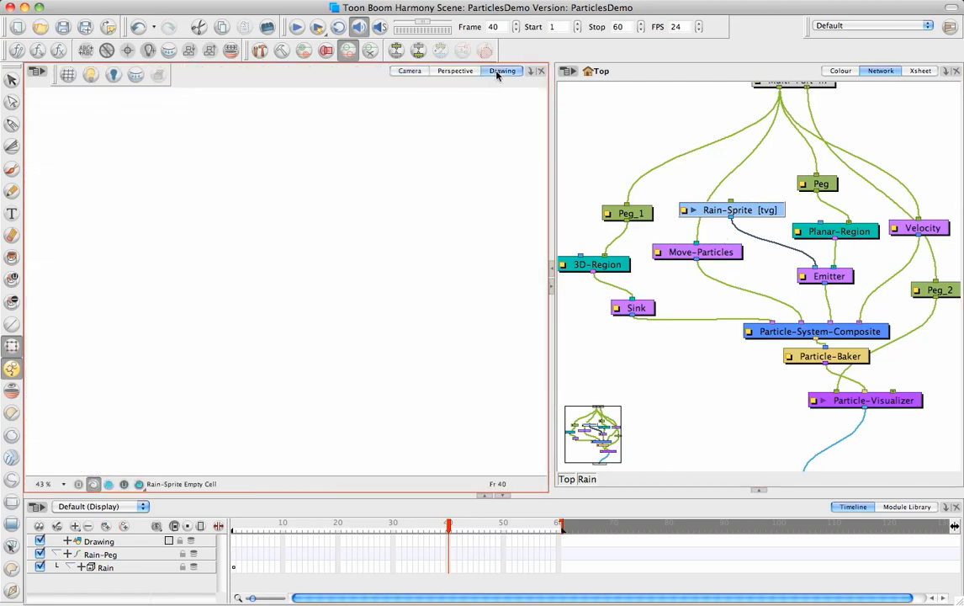
pyautogui.click(68, 74)
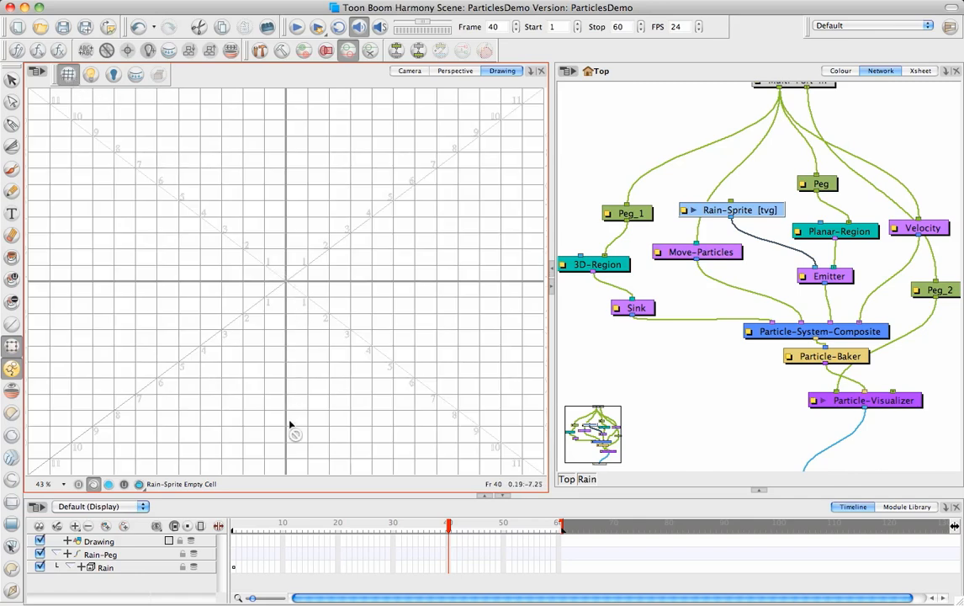
pyautogui.click(239, 525)
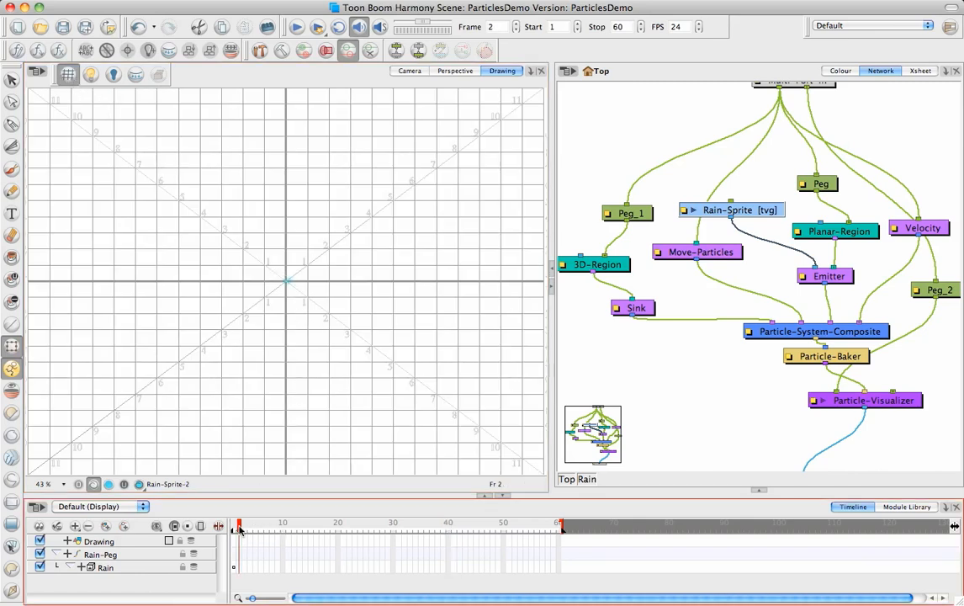
pyautogui.moveTo(239, 527); pyautogui.dragTo(230, 531)
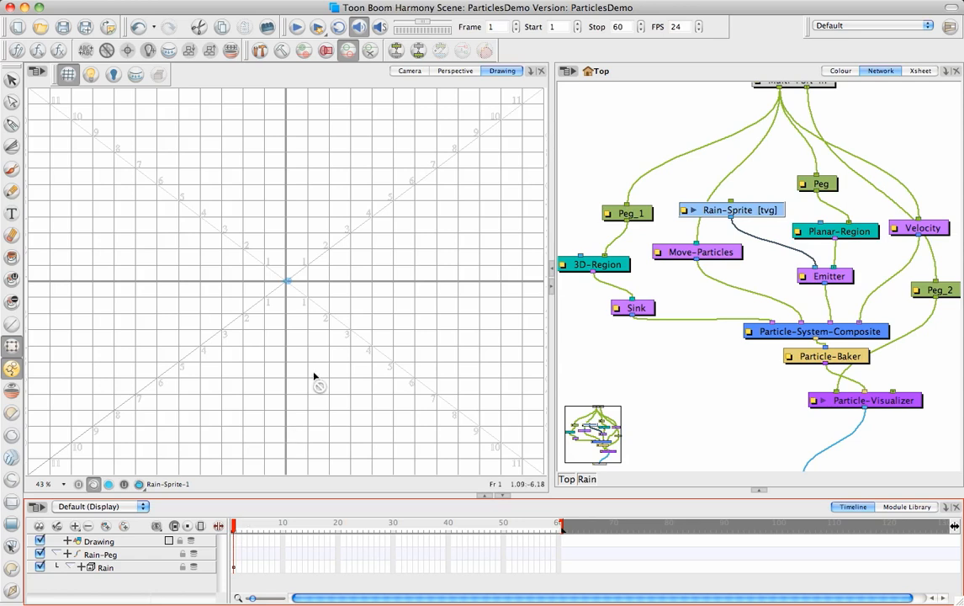
# Step: Select the raindrop artwork on frame 1 and stretch it horizontally at both ends into a longer, thinner teardrop
pyautogui.moveTo(286, 282); pyautogui.dragTo(308, 283)
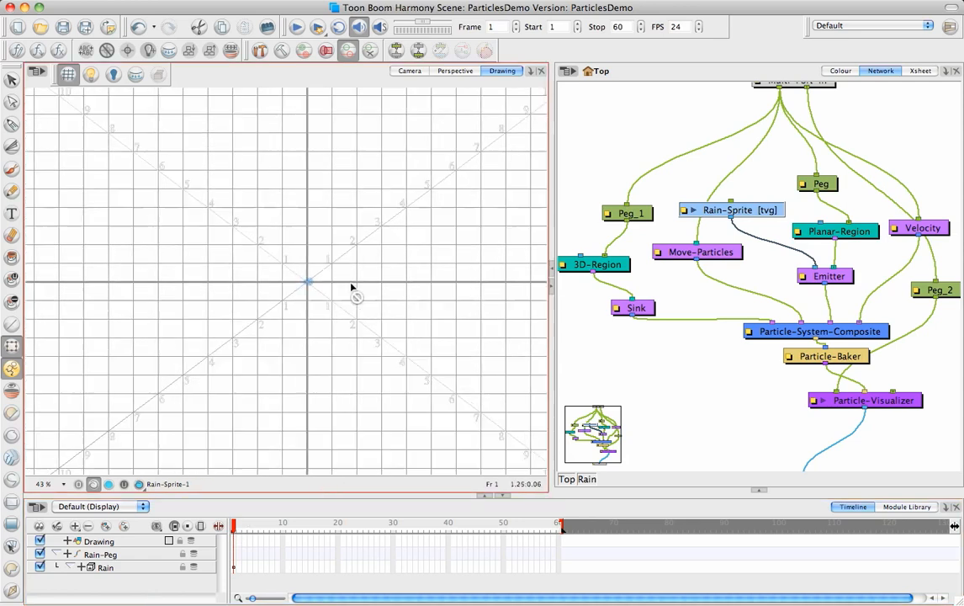
pyautogui.press('2')
pyautogui.press('2')
pyautogui.press('2')
pyautogui.press('2')
pyautogui.press('2')
pyautogui.press('2')
pyautogui.moveTo(401, 301); pyautogui.dragTo(346, 310)
pyautogui.press('2')
pyautogui.press('2')
pyautogui.press('2')
pyautogui.press('2')
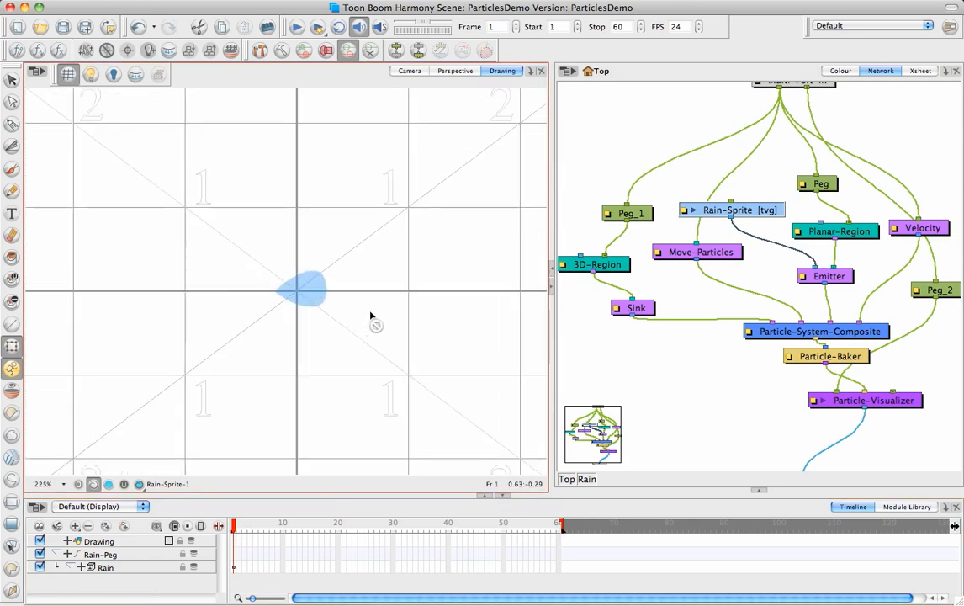
pyautogui.press('2')
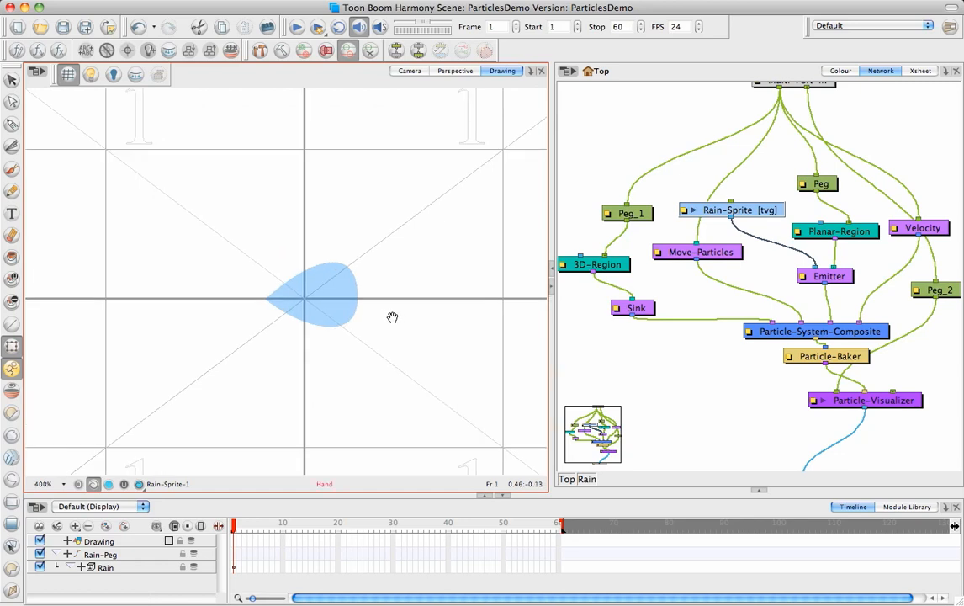
pyautogui.moveTo(392, 317); pyautogui.dragTo(372, 314)
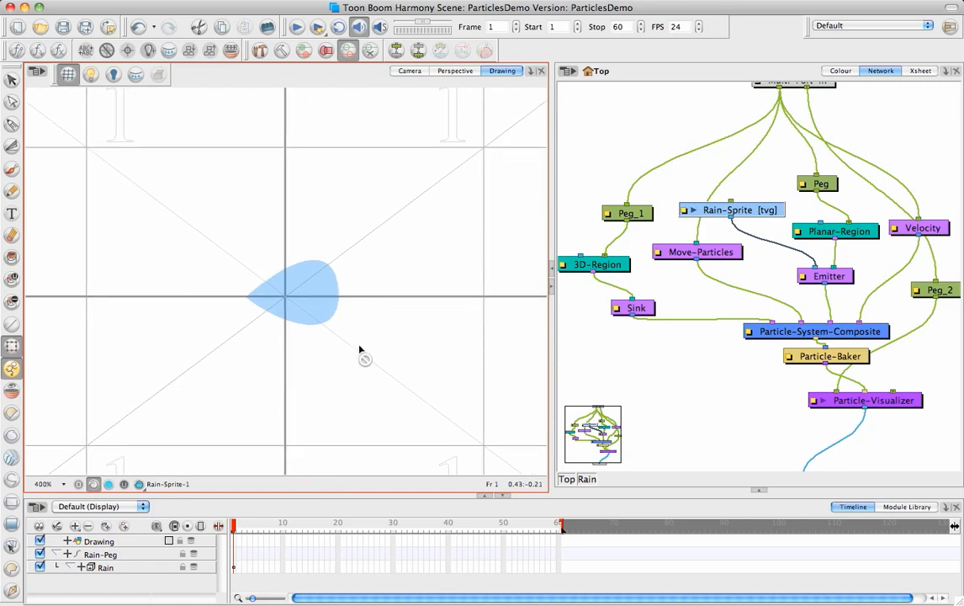
pyautogui.click(238, 524)
pyautogui.moveTo(238, 526); pyautogui.dragTo(232, 527)
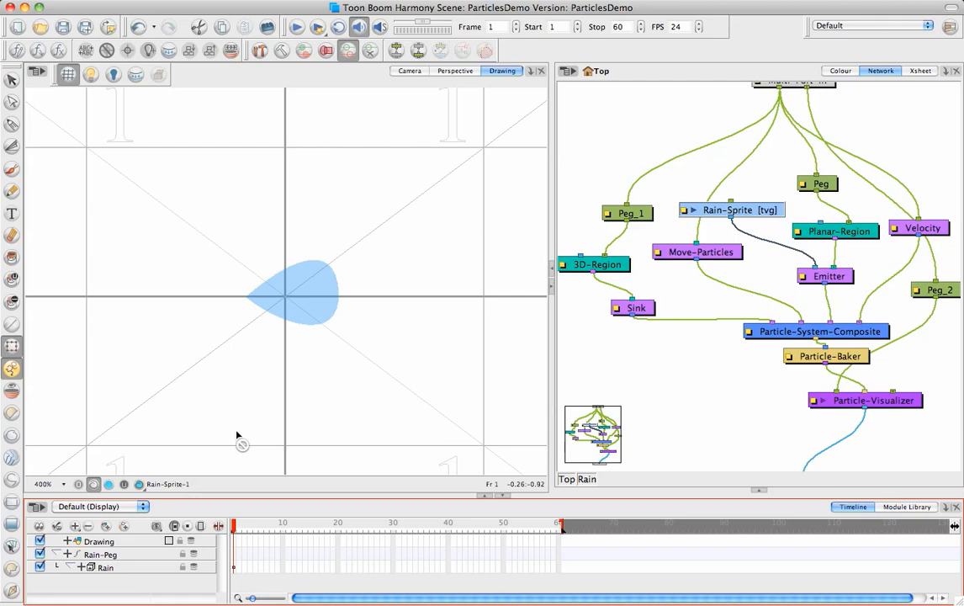
pyautogui.click(12, 80)
pyautogui.moveTo(381, 260)
pyautogui.mouseDown()
pyautogui.moveTo(195, 338)
pyautogui.moveTo(334, 204)
pyautogui.mouseUp()
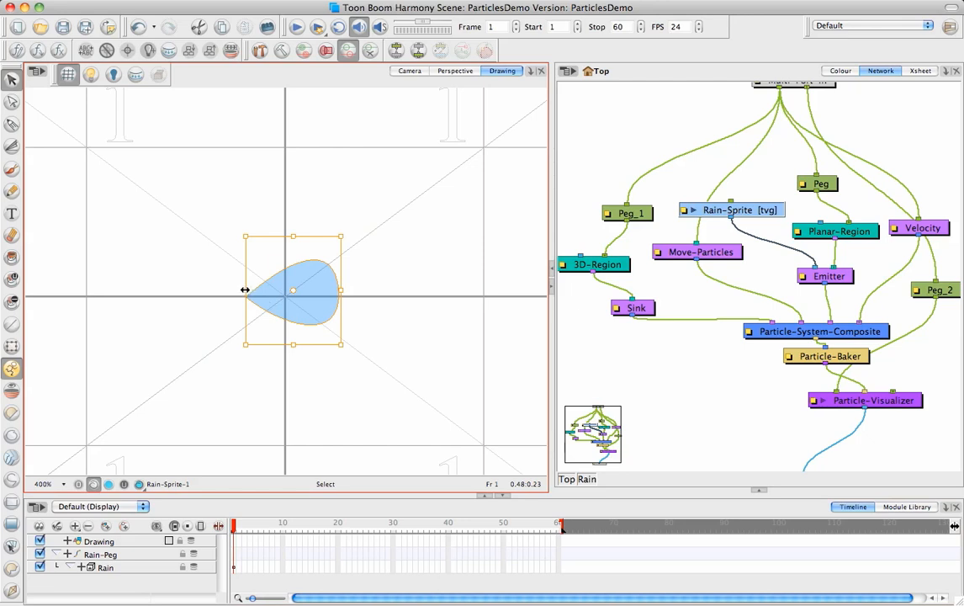
pyautogui.moveTo(245, 291); pyautogui.dragTo(174, 291)
pyautogui.moveTo(341, 291); pyautogui.dragTo(375, 291)
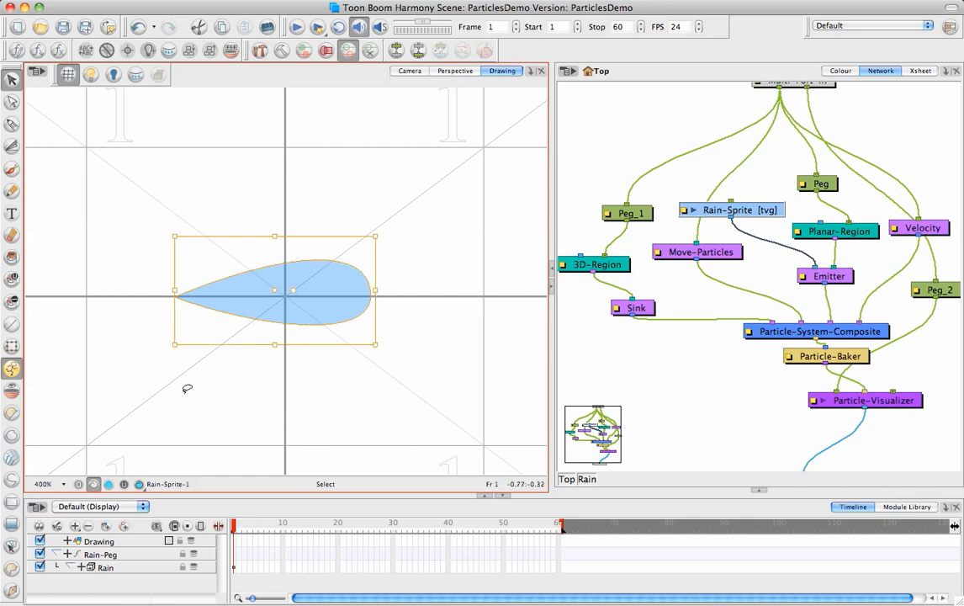
pyautogui.click(65, 177)
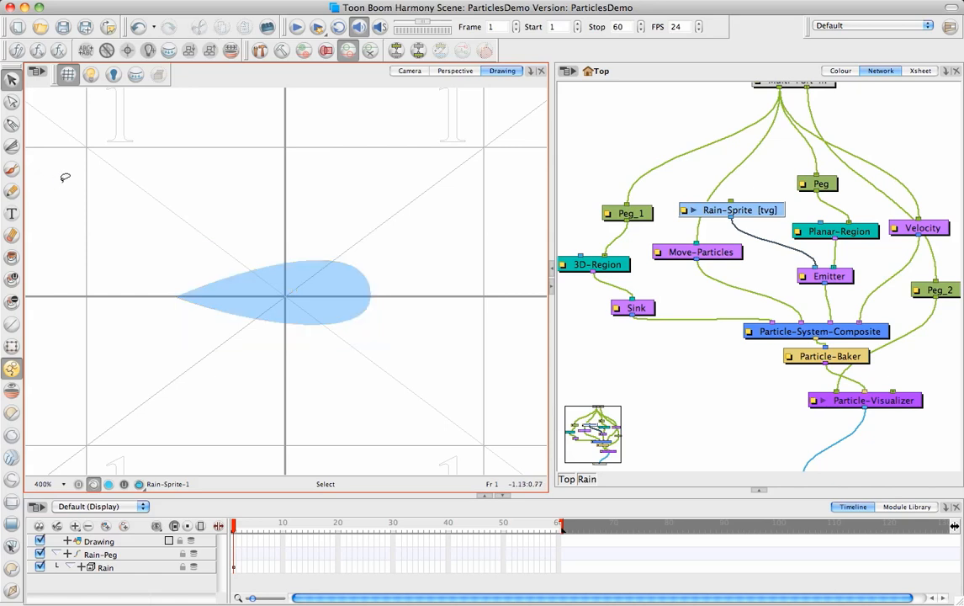
# Step: Paint two eyes and a smiling mouth on the stretched raindrop with the black Brush tool
pyautogui.click(12, 167)
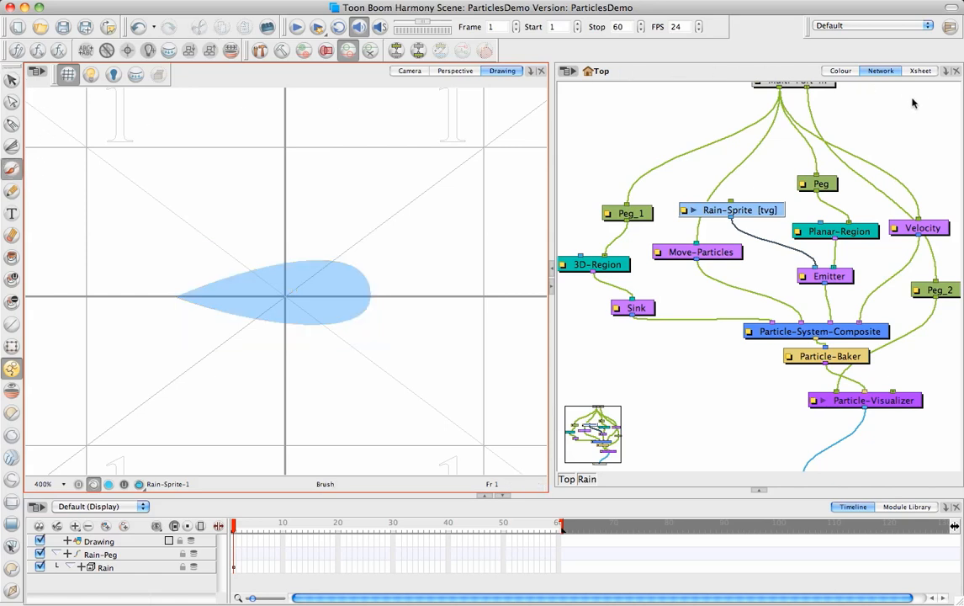
pyautogui.click(760, 492)
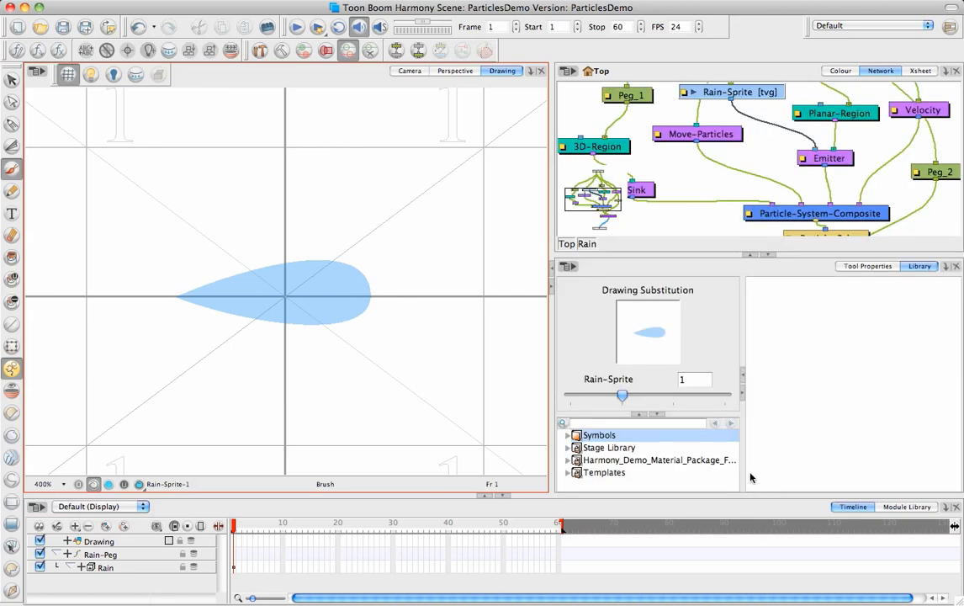
pyautogui.click(867, 267)
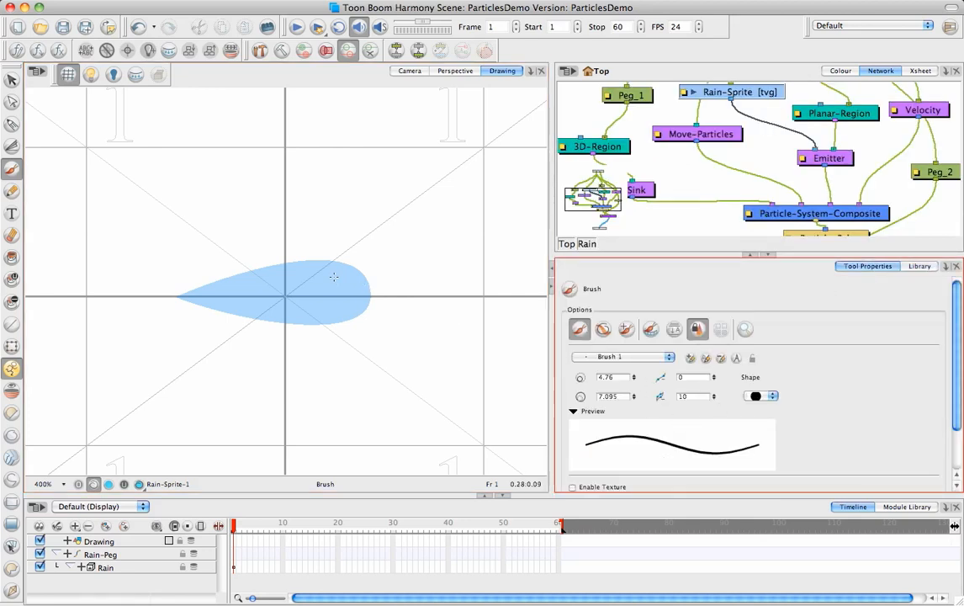
pyautogui.moveTo(242, 283)
pyautogui.mouseDown()
pyautogui.moveTo(260, 285)
pyautogui.moveTo(266, 309)
pyautogui.moveTo(319, 308)
pyautogui.moveTo(322, 276)
pyautogui.mouseUp()
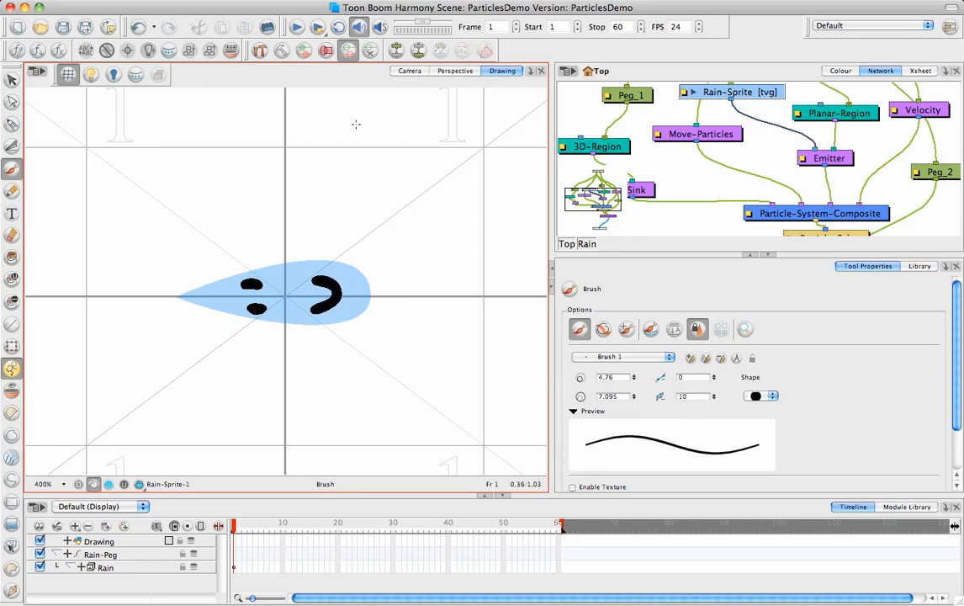
# Step: Preview the modified rain in the Camera view, scrubbing the timeline from frame 1 to frame 34
pyautogui.click(410, 70)
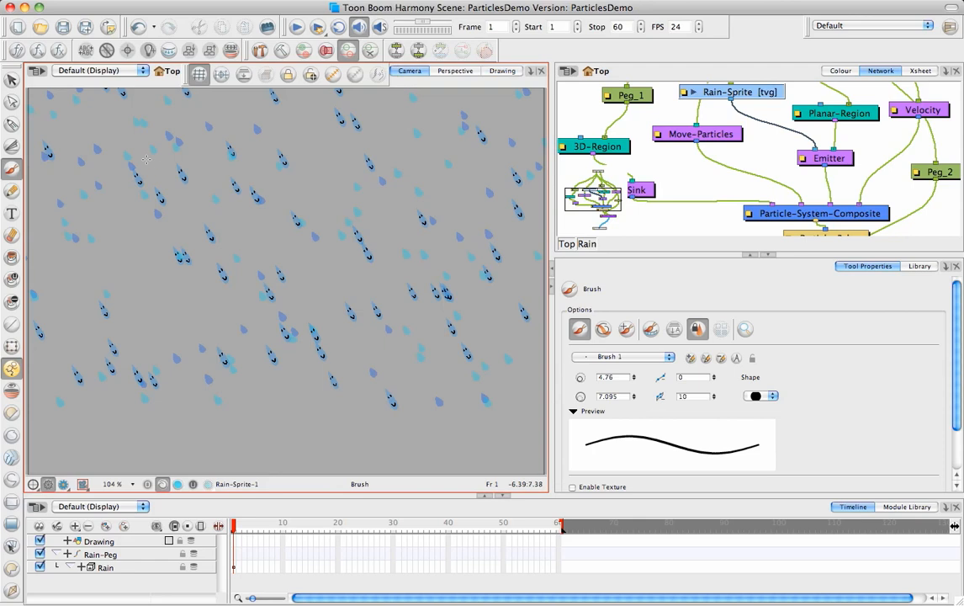
pyautogui.click(236, 529)
pyautogui.moveTo(237, 529); pyautogui.dragTo(417, 531)
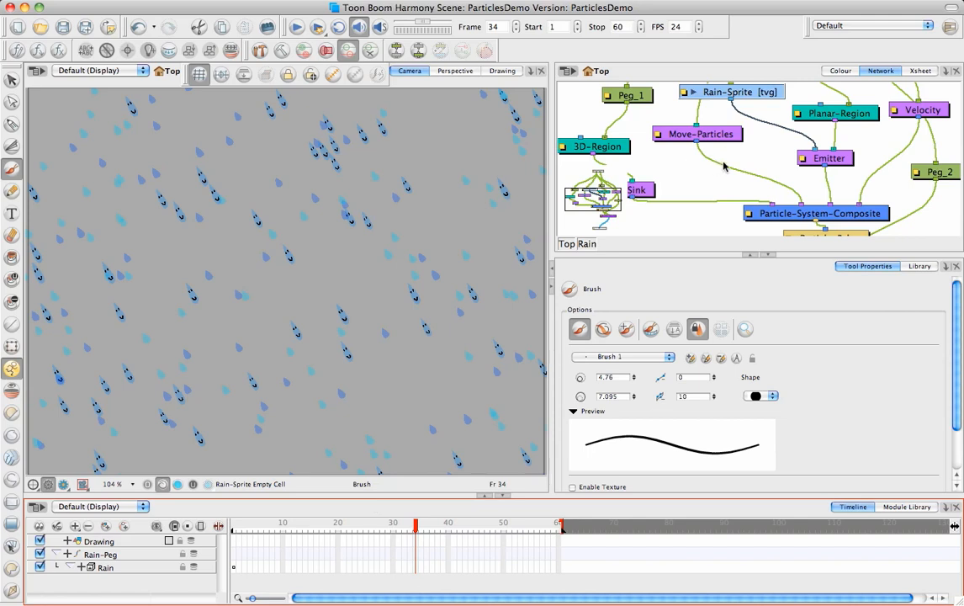
# Step: Enlarge the network view and examine the Rain group's modules down to Multi-Port-Out
pyautogui.click(768, 256)
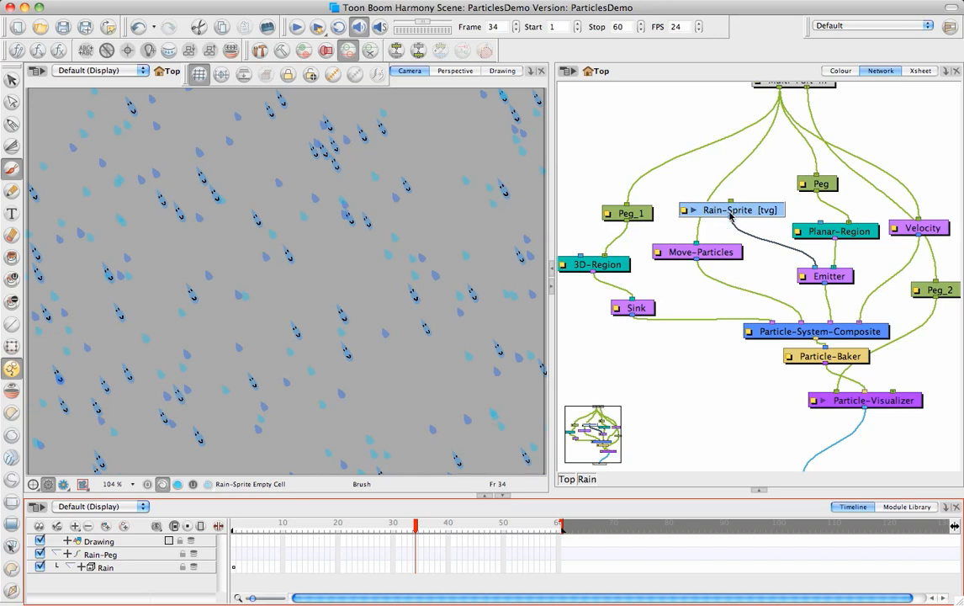
pyautogui.moveTo(550, 317); pyautogui.dragTo(511, 319)
pyautogui.scroll(-3, 704, 273)
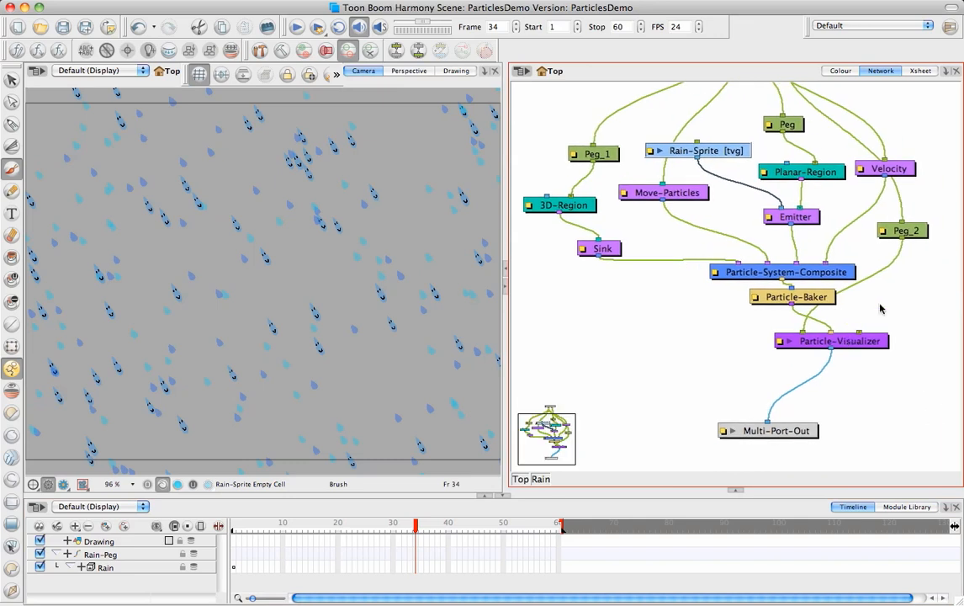
# Step: Open the Rain group's Emitter properties and examine its Generation and Rendering settings
pyautogui.moveTo(810, 223); pyautogui.dragTo(804, 216)
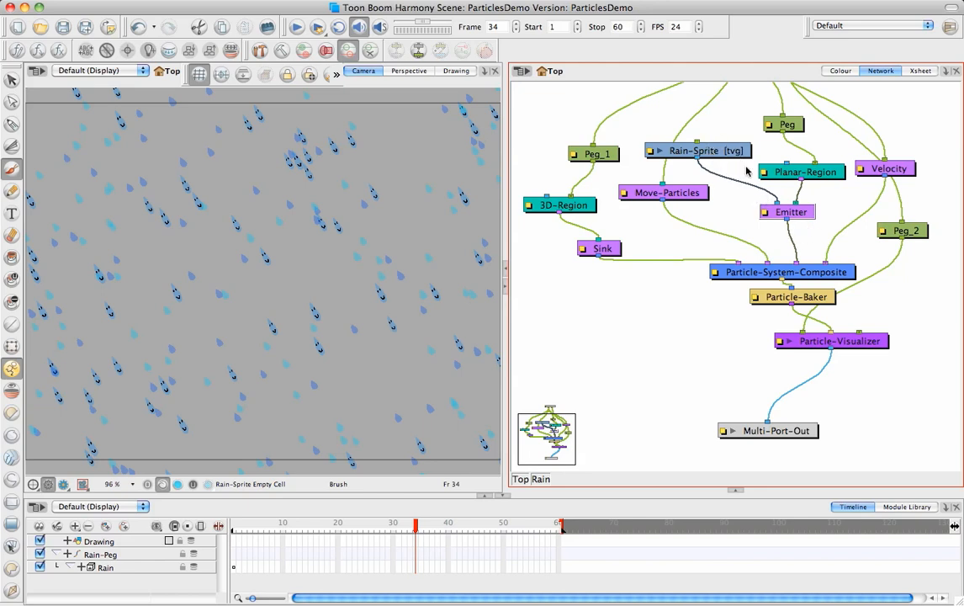
pyautogui.click(765, 214)
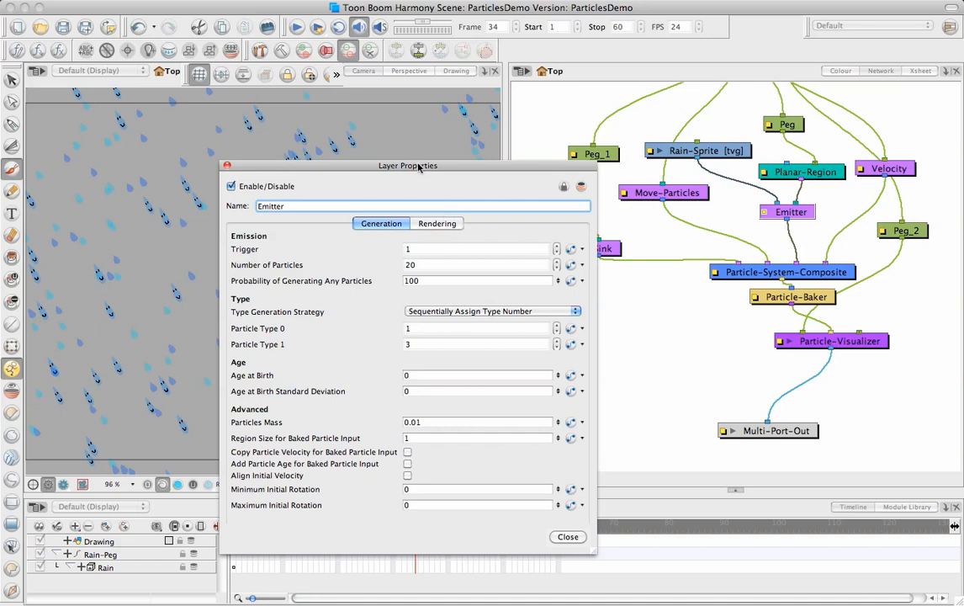
pyautogui.moveTo(417, 171); pyautogui.dragTo(445, 124)
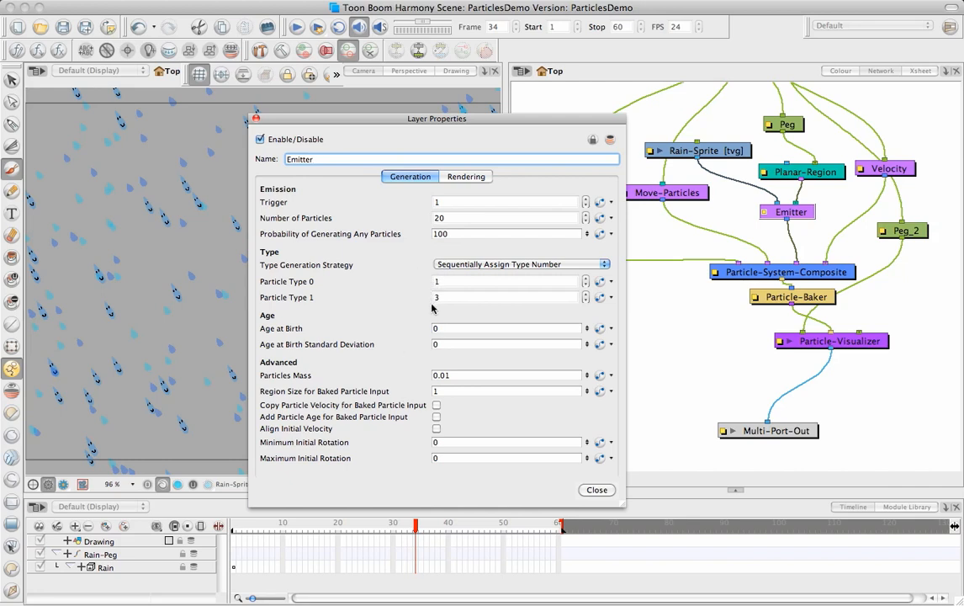
pyautogui.moveTo(483, 119); pyautogui.dragTo(580, 50)
pyautogui.click(487, 177)
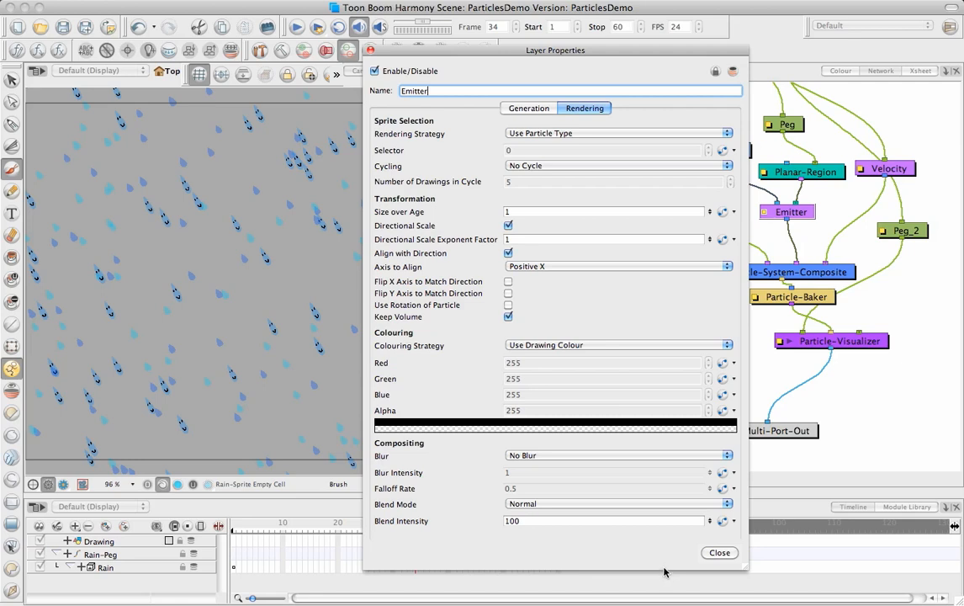
pyautogui.click(719, 553)
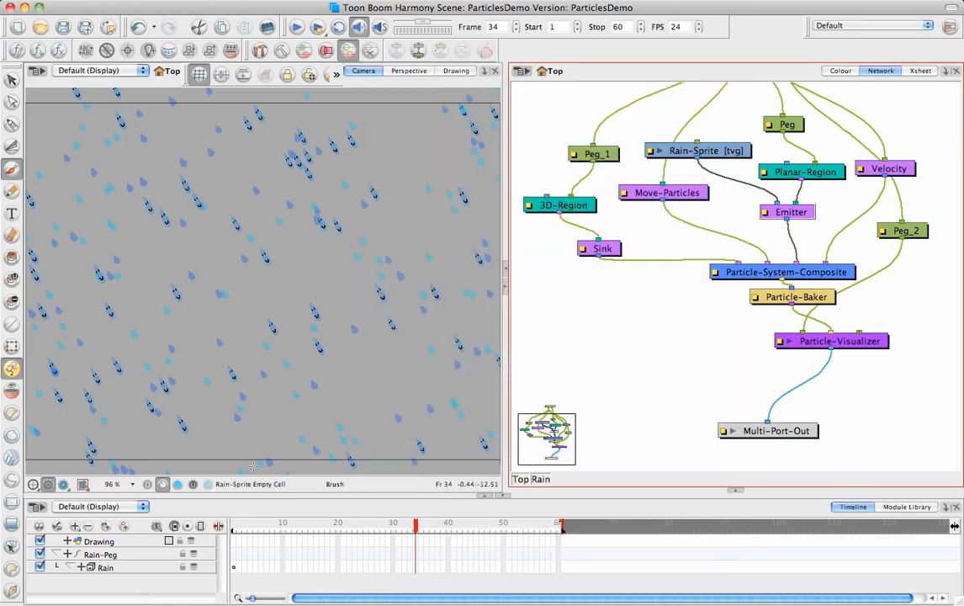
# Step: Undo the raindrop sprite edits and the addition of the Rain particle system, back to the original drawing network
pyautogui.press('super+z')
pyautogui.press('super+z')
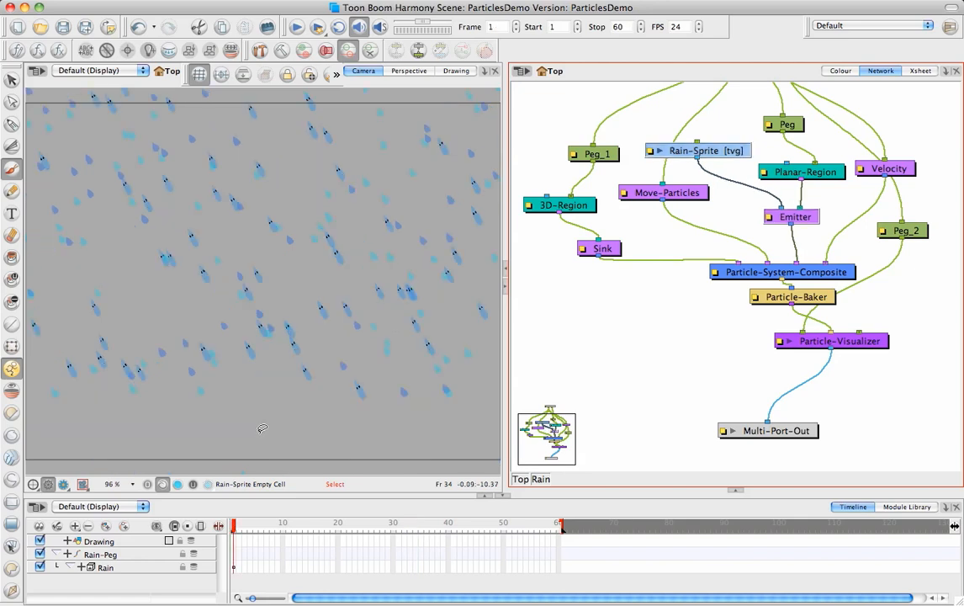
pyautogui.press('super+z')
pyautogui.press('super+z')
pyautogui.press('super+z')
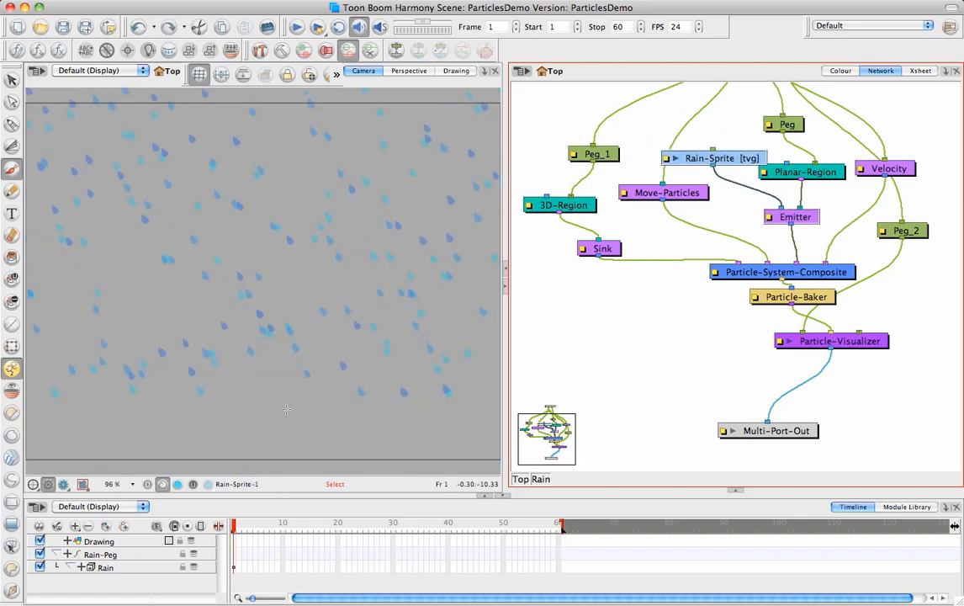
pyautogui.press('super+z')
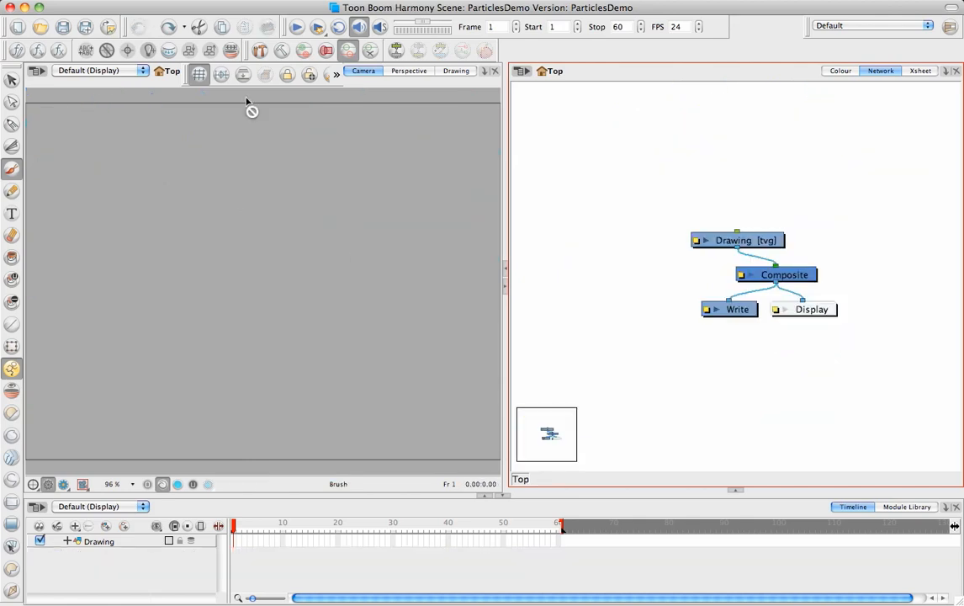
# Step: Add the preset Fire particle system from the Weather category to the scene
pyautogui.click(185, 0)
pyautogui.moveTo(202, 90)
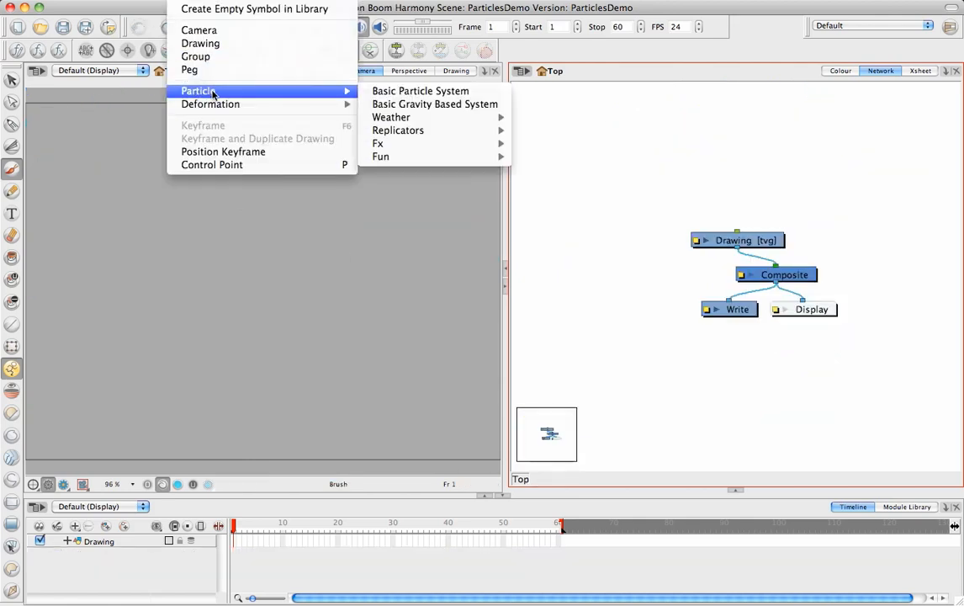
pyautogui.moveTo(395, 119)
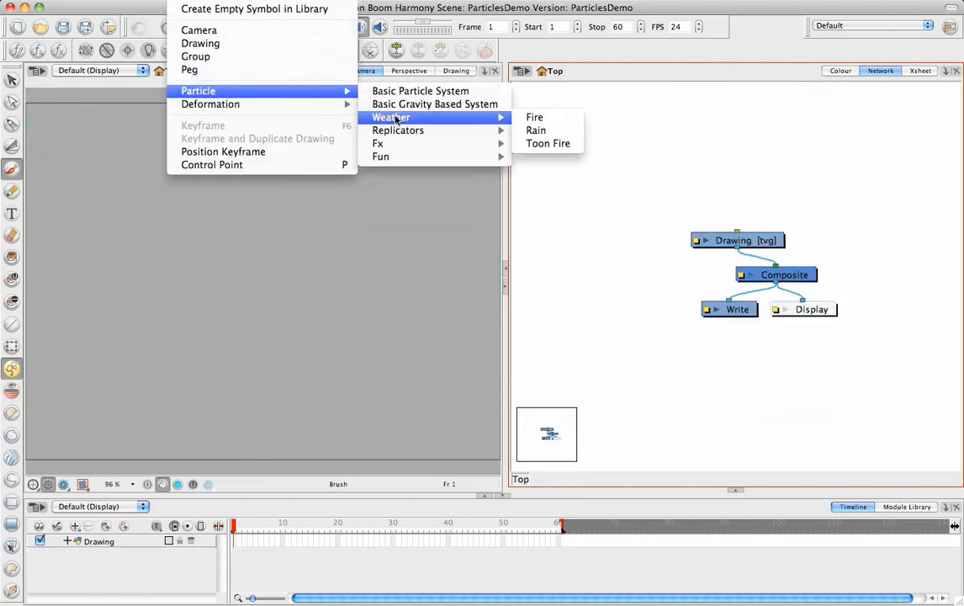
pyautogui.click(535, 117)
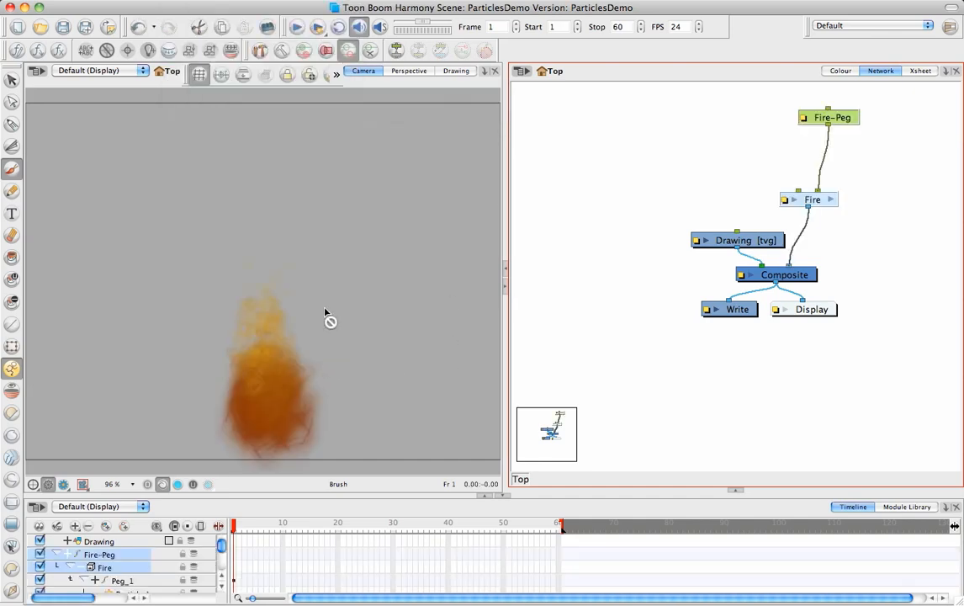
pyautogui.moveTo(281, 371); pyautogui.dragTo(329, 258)
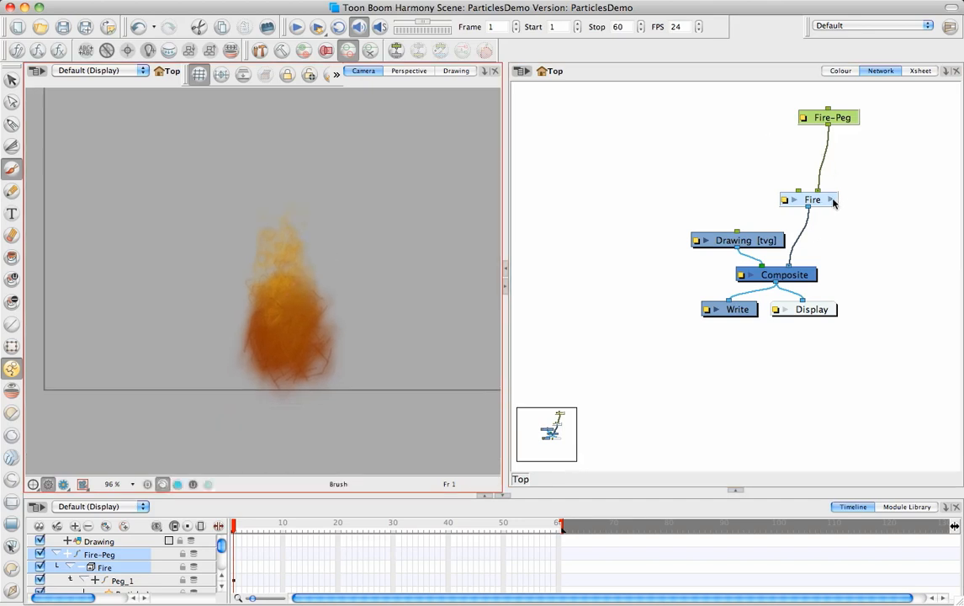
# Step: Open the Fire group and examine the artwork of its fire sprite on frame 1 in the Drawing view
pyautogui.click(832, 200)
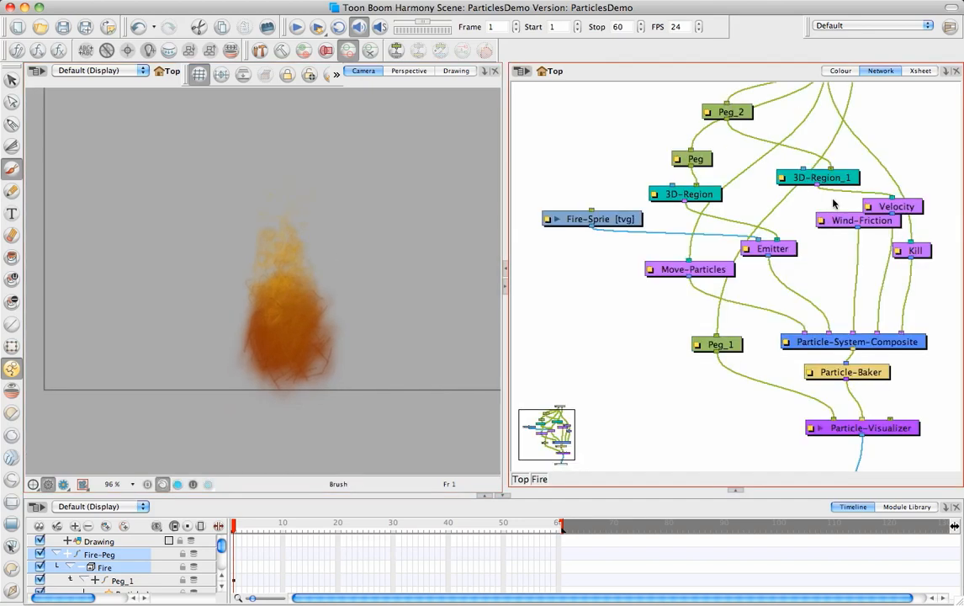
pyautogui.click(619, 219)
pyautogui.click(455, 70)
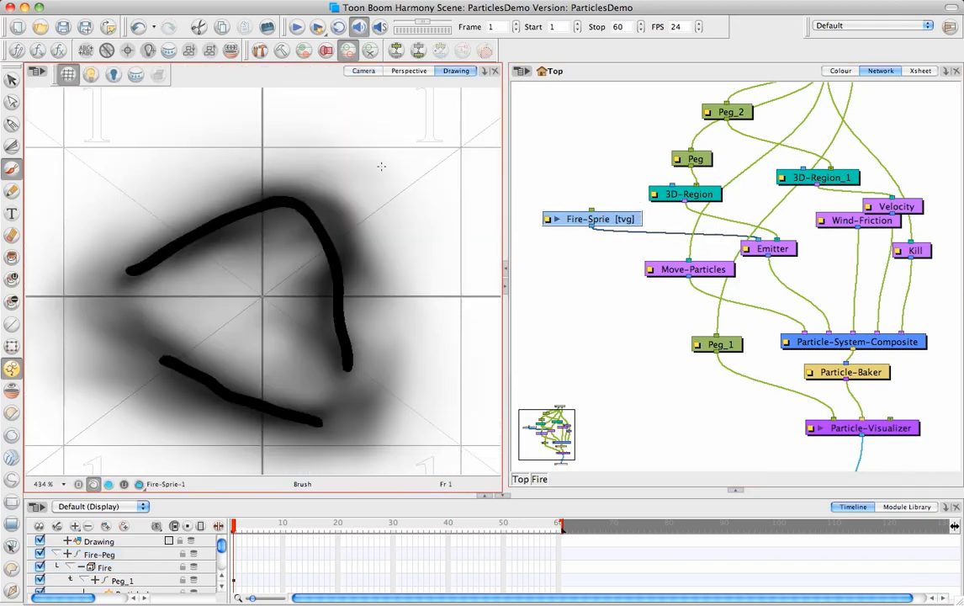
pyautogui.moveTo(235, 526)
pyautogui.mouseDown()
pyautogui.moveTo(244, 534)
pyautogui.moveTo(234, 538)
pyautogui.mouseUp()
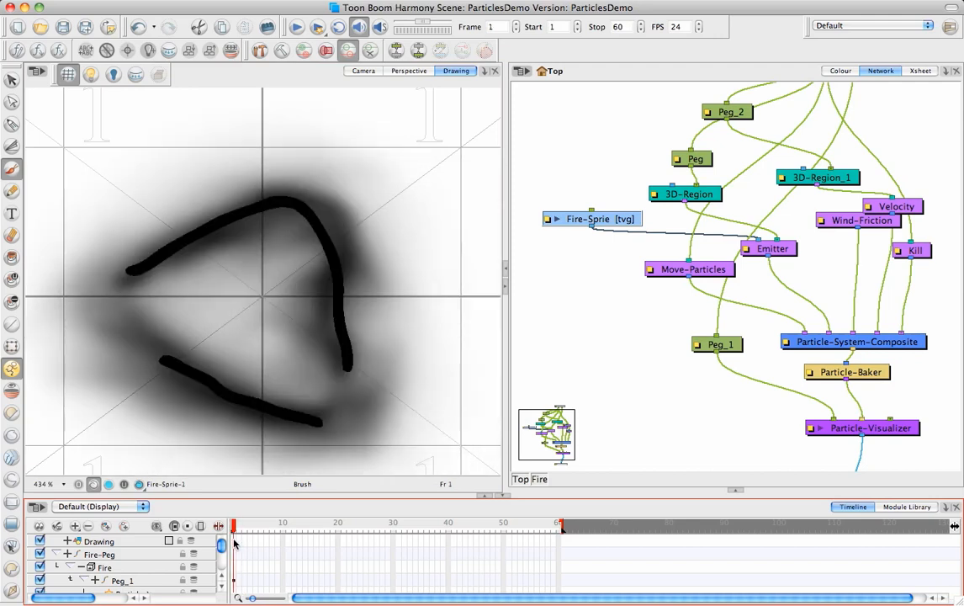
# Step: Preview the rendered fire in the Camera view and return to the OpenGL display
pyautogui.click(372, 73)
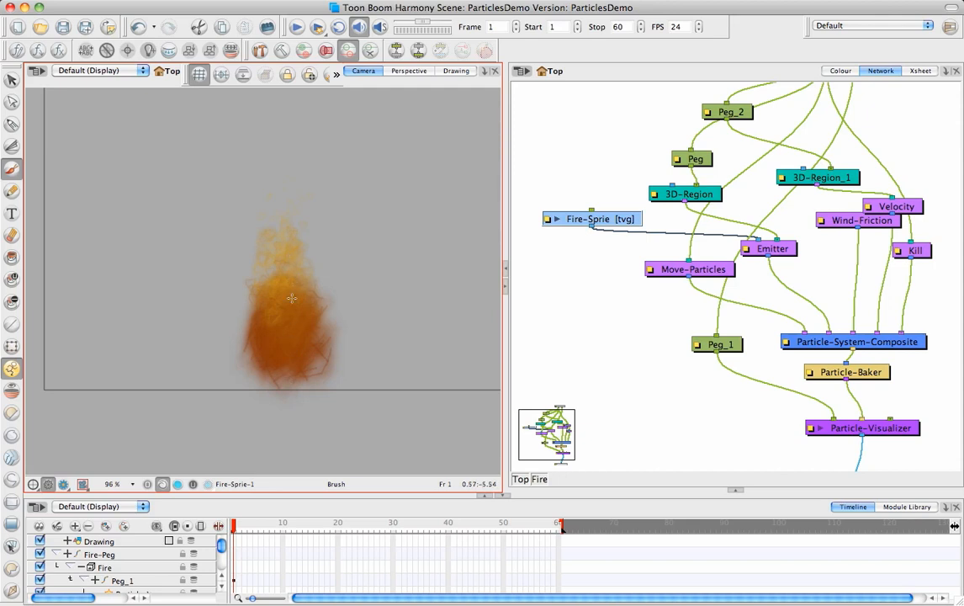
pyautogui.click(64, 486)
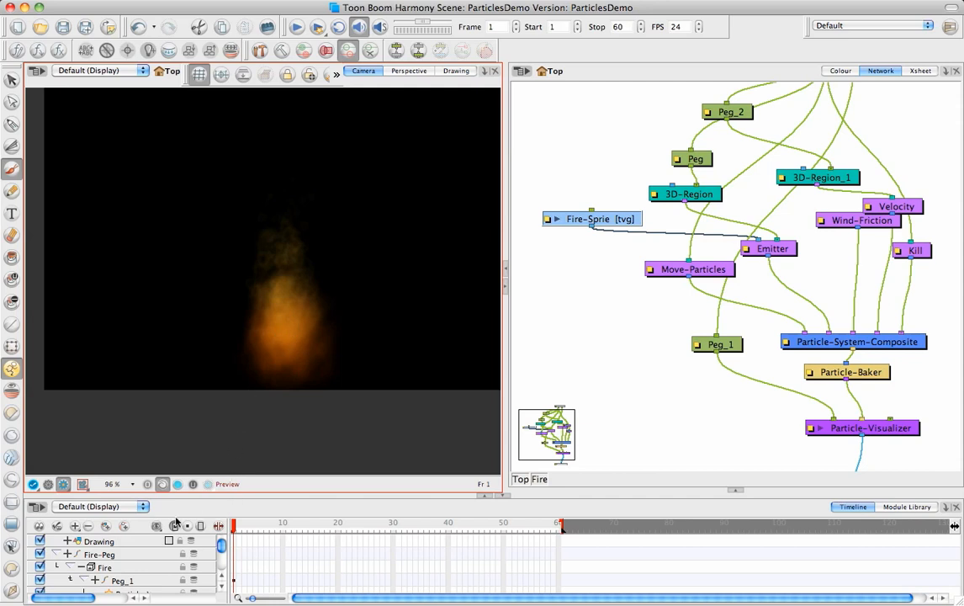
pyautogui.click(48, 485)
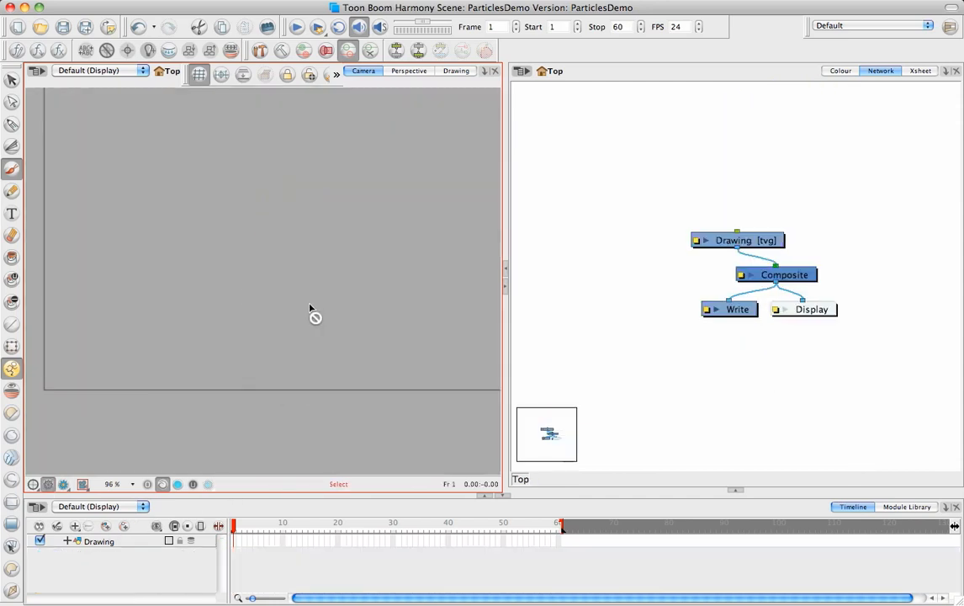
# Step: Add the preset Confetti particle system from the Replicators category and move its module clear of the Drawing module
pyautogui.click(185, 1)
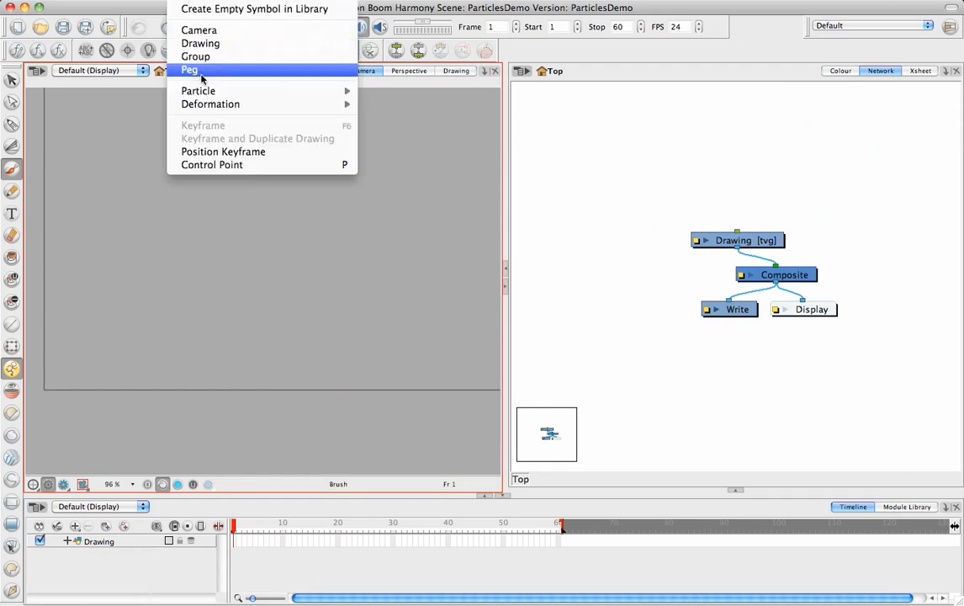
pyautogui.moveTo(306, 95)
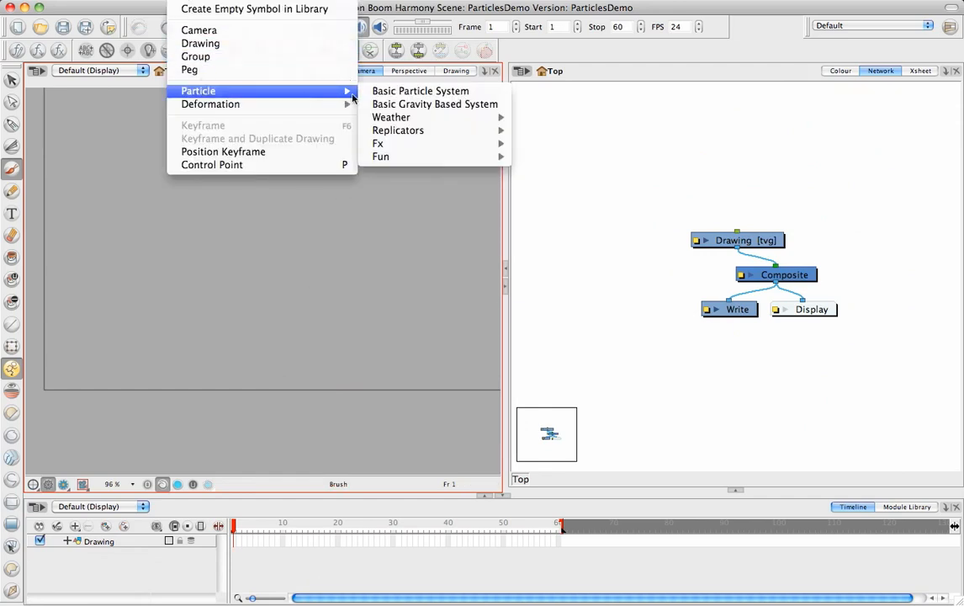
pyautogui.moveTo(442, 136)
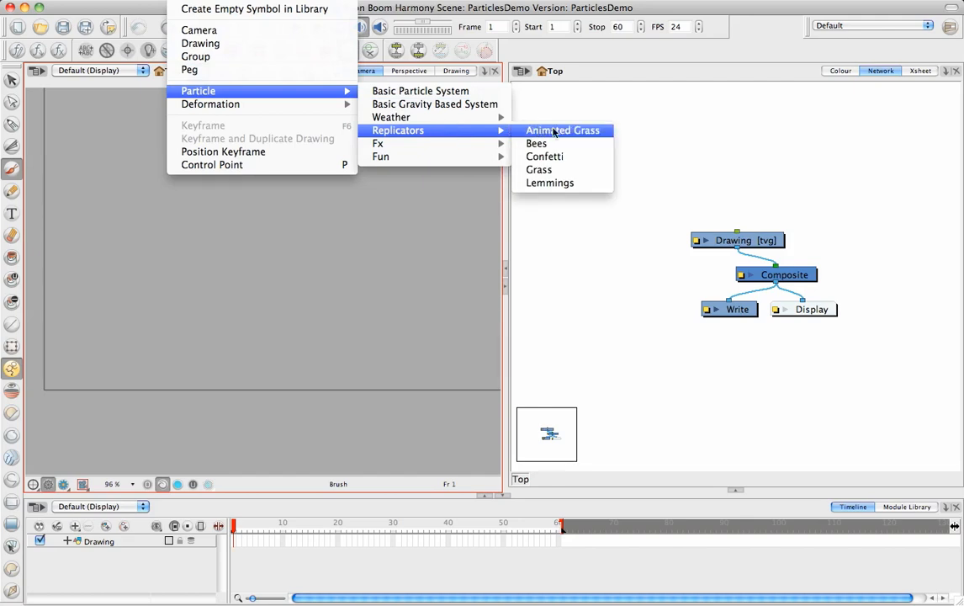
pyautogui.click(562, 158)
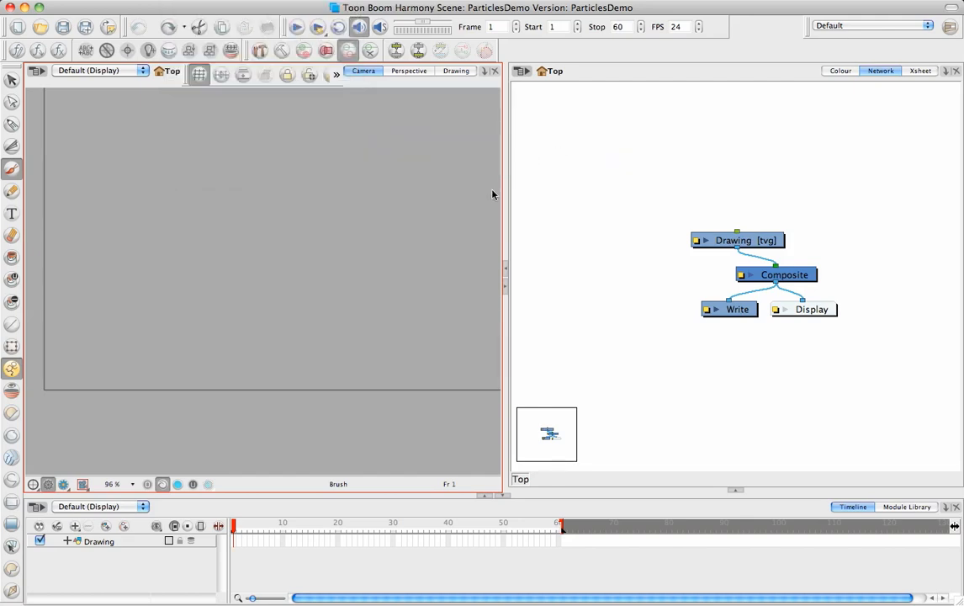
pyautogui.click(571, 287)
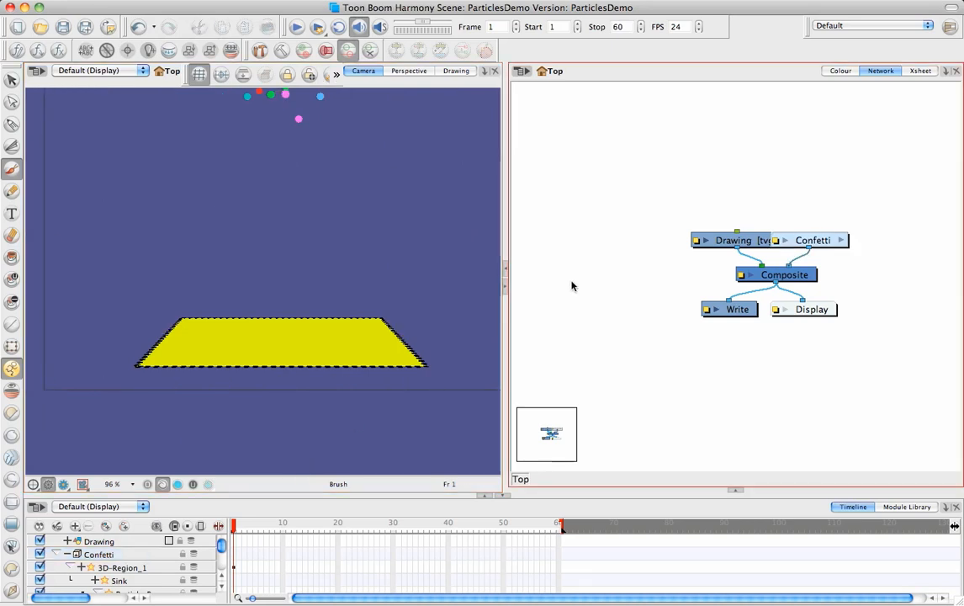
pyautogui.moveTo(821, 238)
pyautogui.mouseDown()
pyautogui.moveTo(781, 211)
pyautogui.moveTo(832, 214)
pyautogui.mouseUp()
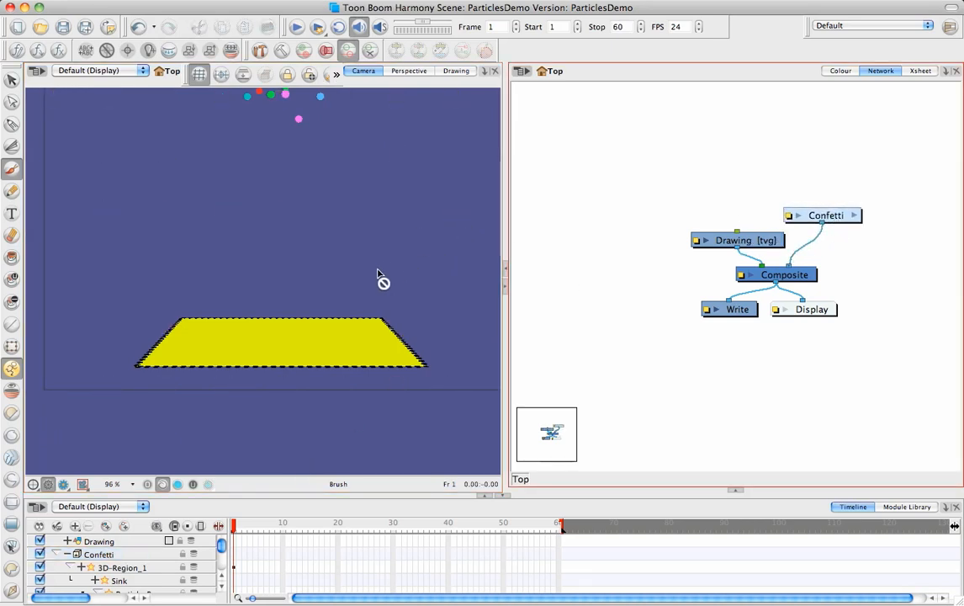
# Step: Extend the scene to 90 frames and play the confetti animation with the full camera frame in view
pyautogui.moveTo(379, 229)
pyautogui.mouseDown()
pyautogui.moveTo(371, 288)
pyautogui.moveTo(347, 281)
pyautogui.moveTo(344, 302)
pyautogui.mouseUp()
pyautogui.press('1')
pyautogui.press('1')
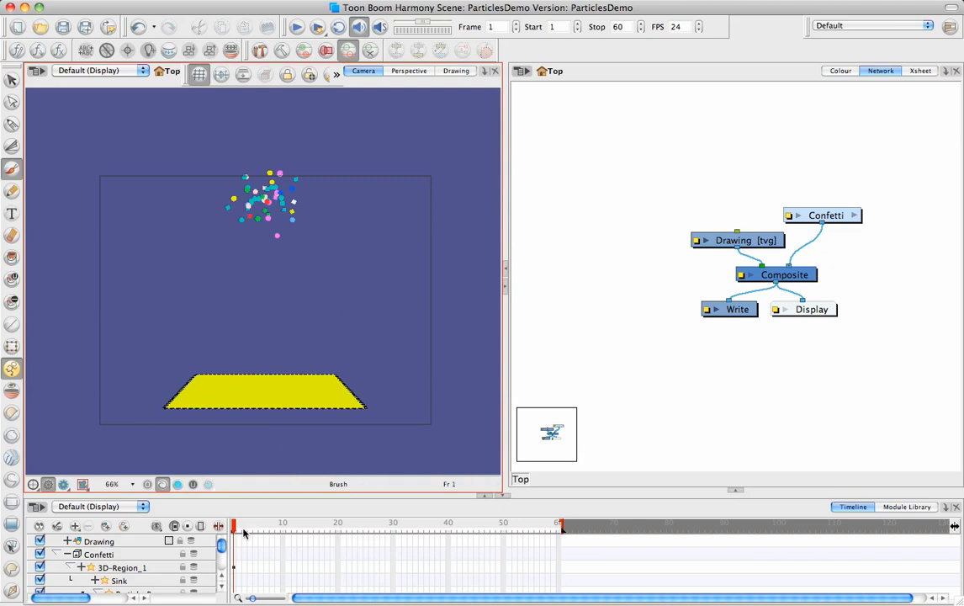
pyautogui.moveTo(561, 524); pyautogui.dragTo(726, 522)
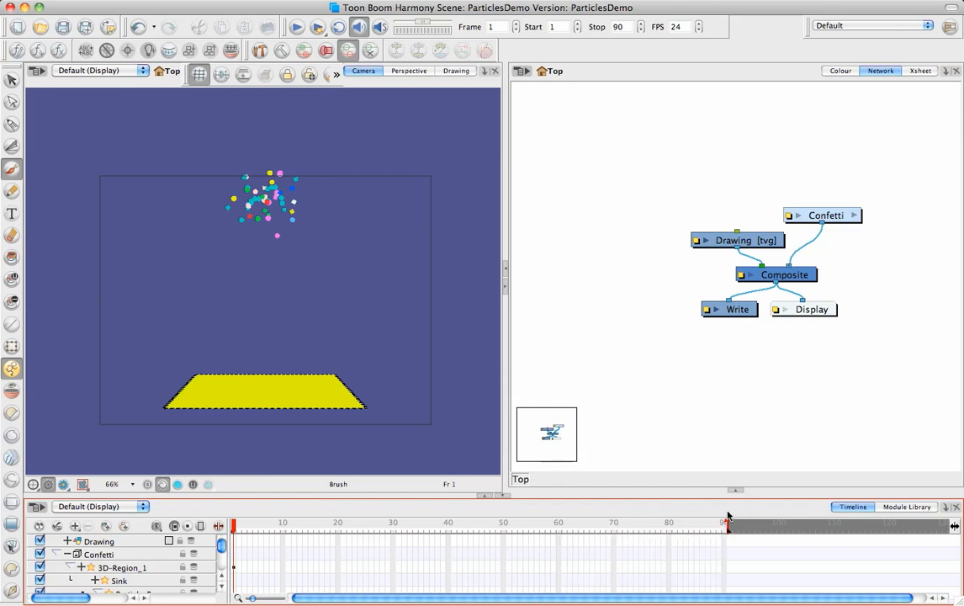
pyautogui.click(296, 27)
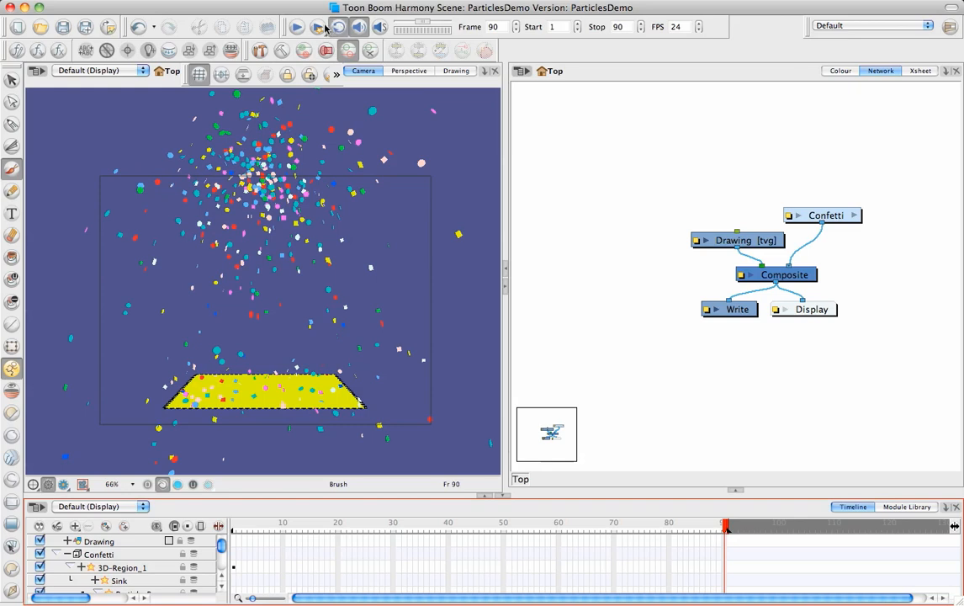
pyautogui.click(297, 28)
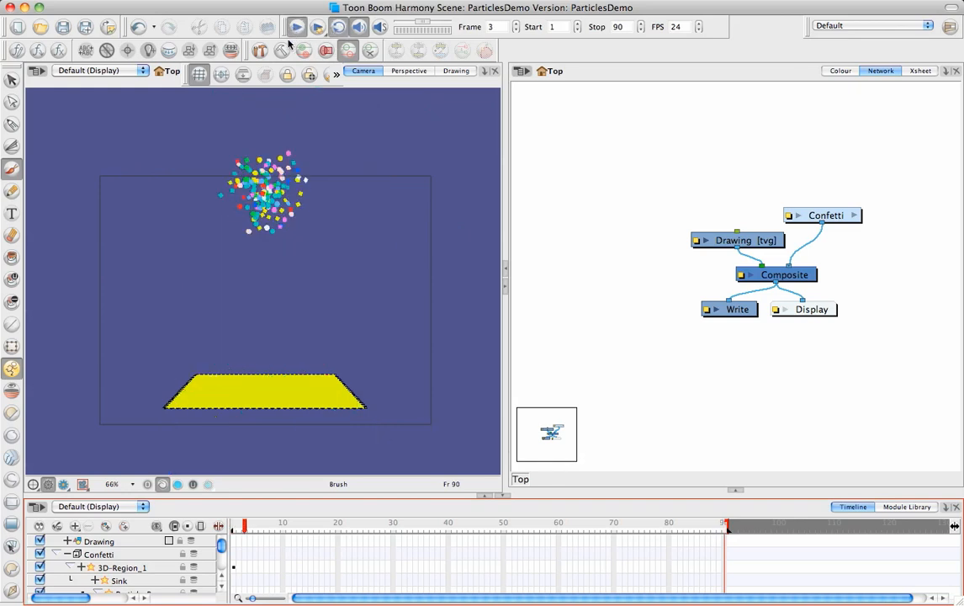
# Step: Open the Confetti group and shift its Gravity and Emitter modules slightly while examining how the modules connect
pyautogui.click(854, 216)
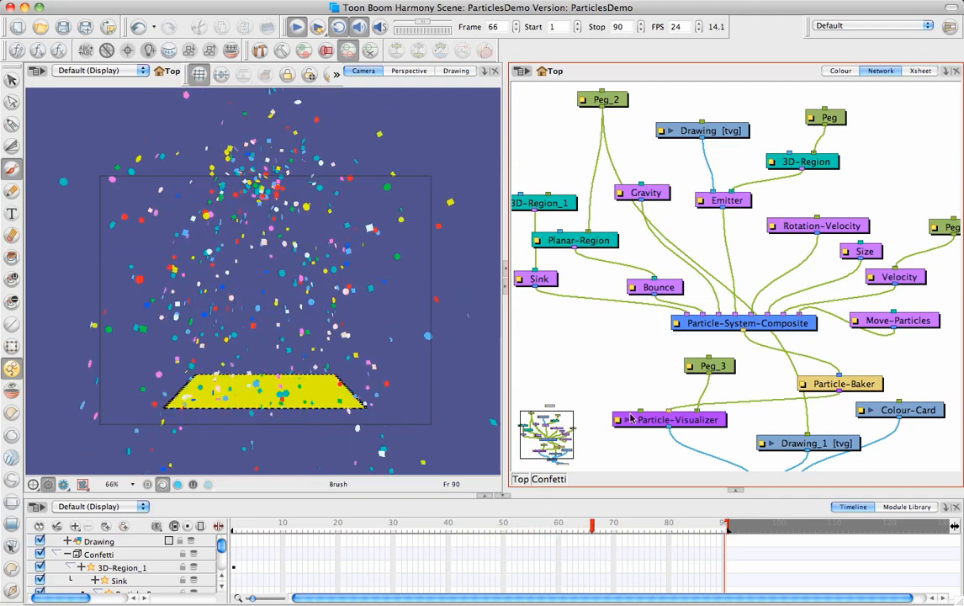
pyautogui.click(661, 196)
pyautogui.moveTo(682, 201); pyautogui.dragTo(653, 204)
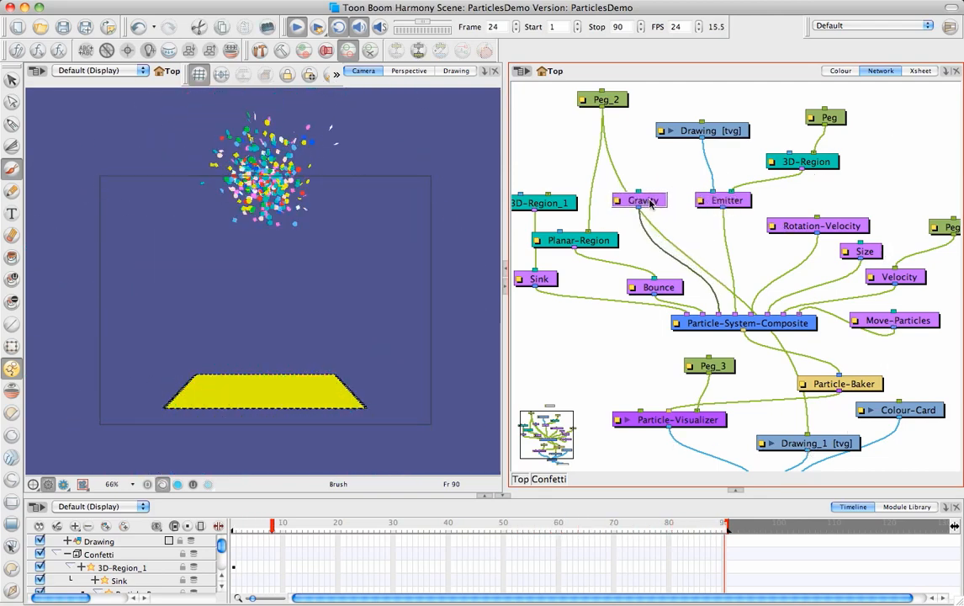
pyautogui.moveTo(739, 205)
pyautogui.mouseDown()
pyautogui.moveTo(748, 212)
pyautogui.moveTo(735, 197)
pyautogui.moveTo(740, 212)
pyautogui.mouseUp()
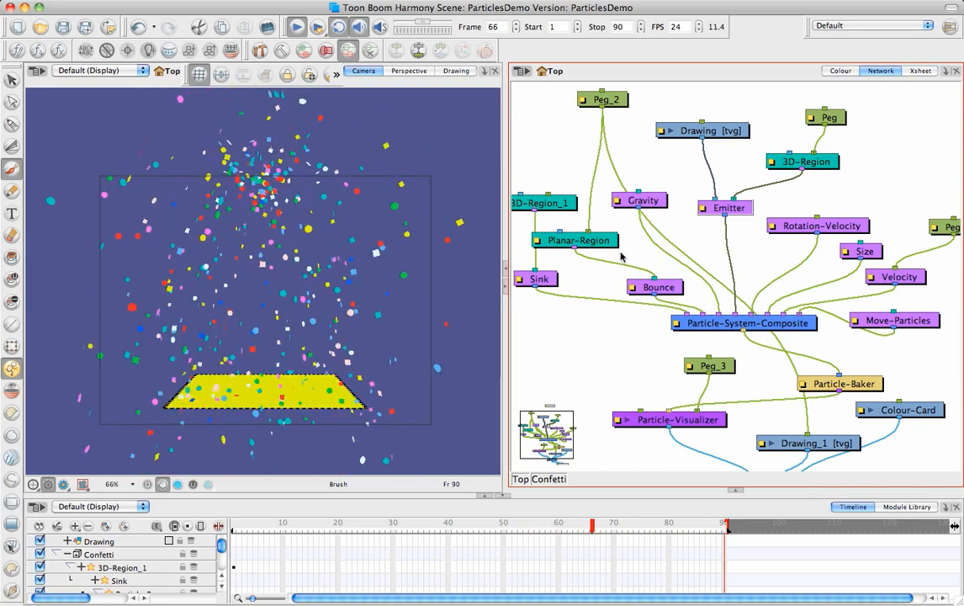
pyautogui.moveTo(633, 257); pyautogui.dragTo(690, 268)
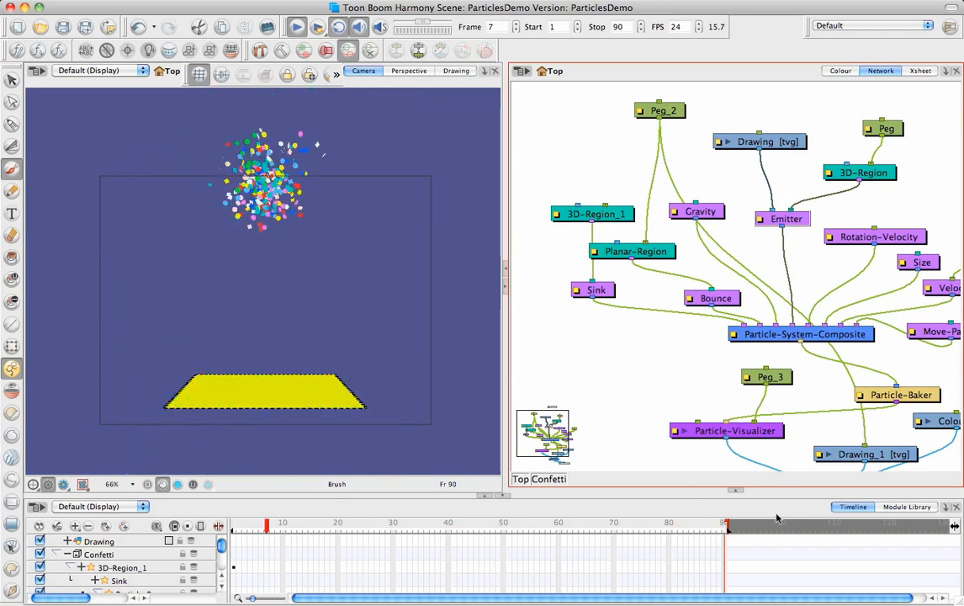
# Step: Stop the confetti playback and look through the Module Library's Particle and Particle-Examples categories, including the Fire and Rain presets
pyautogui.click(299, 30)
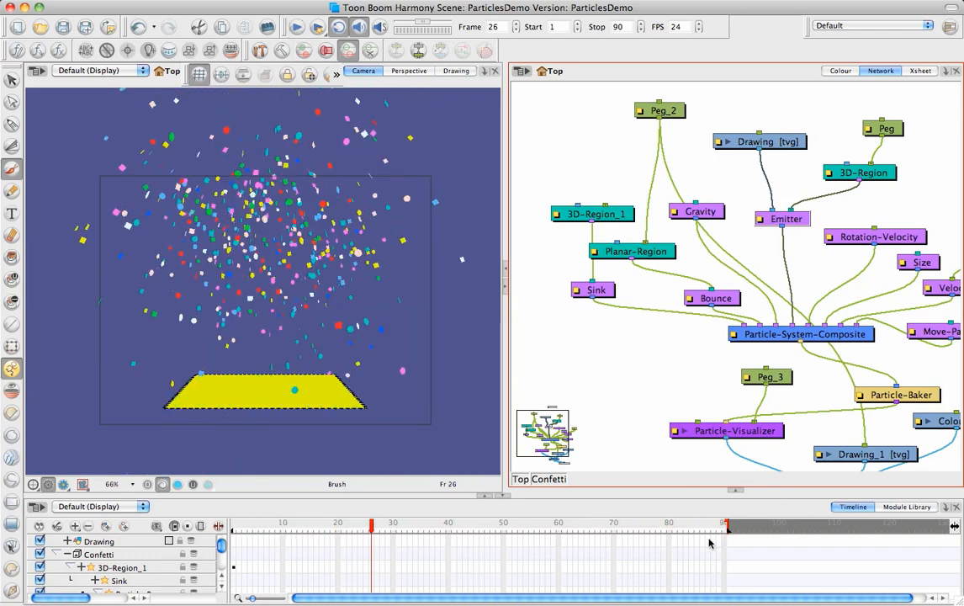
pyautogui.click(907, 506)
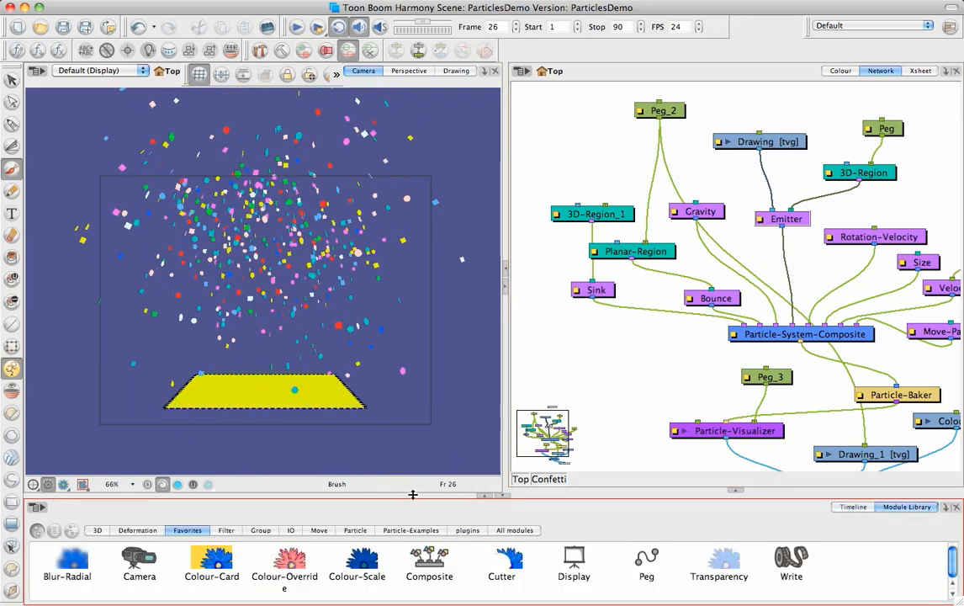
pyautogui.moveTo(413, 495); pyautogui.dragTo(412, 447)
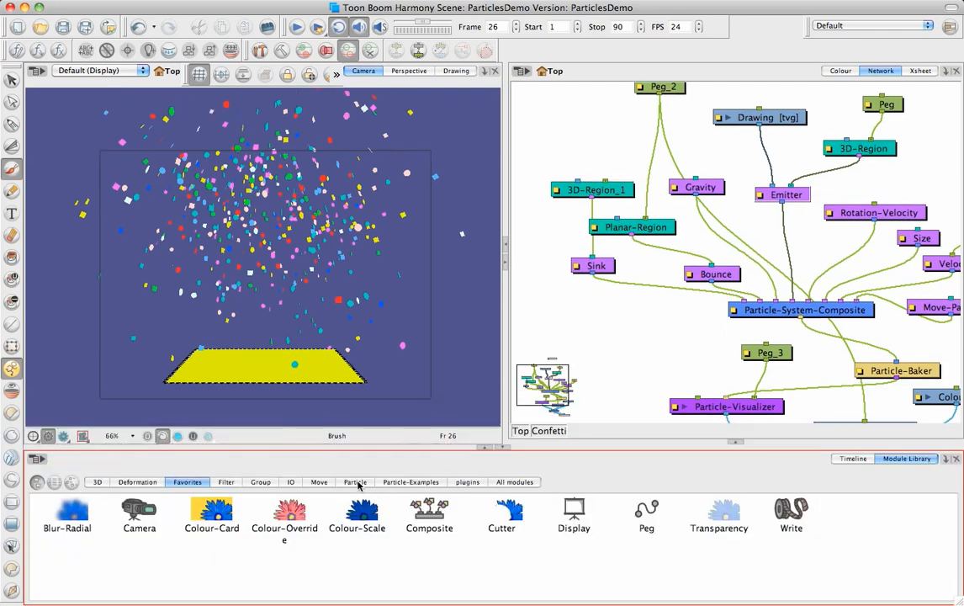
pyautogui.click(357, 482)
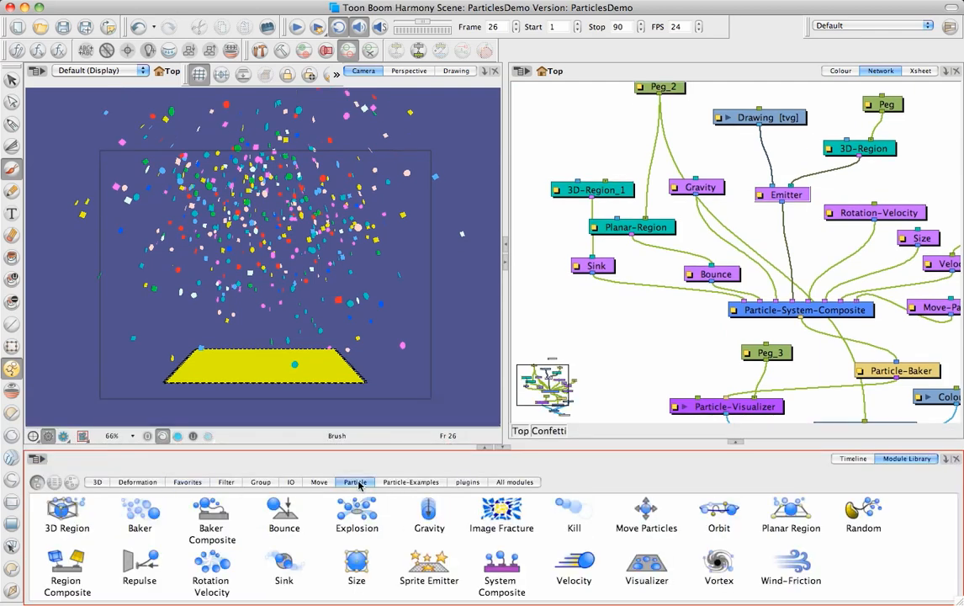
pyautogui.click(405, 483)
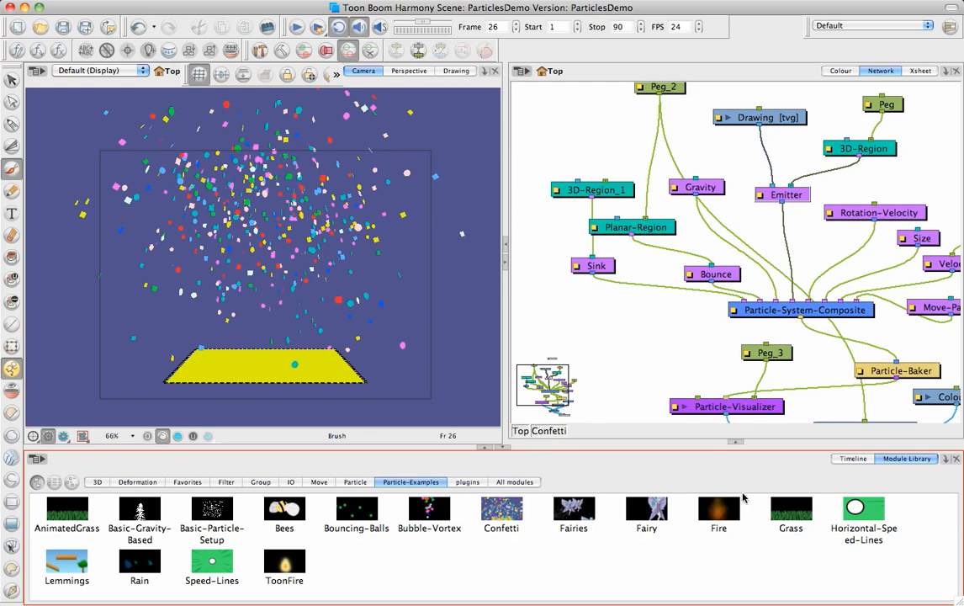
pyautogui.click(714, 512)
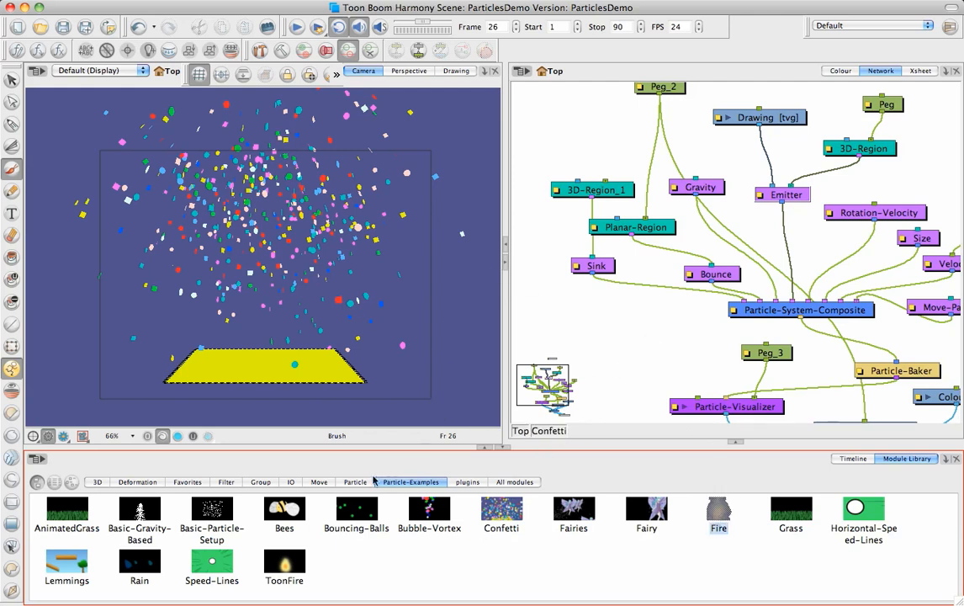
pyautogui.click(140, 563)
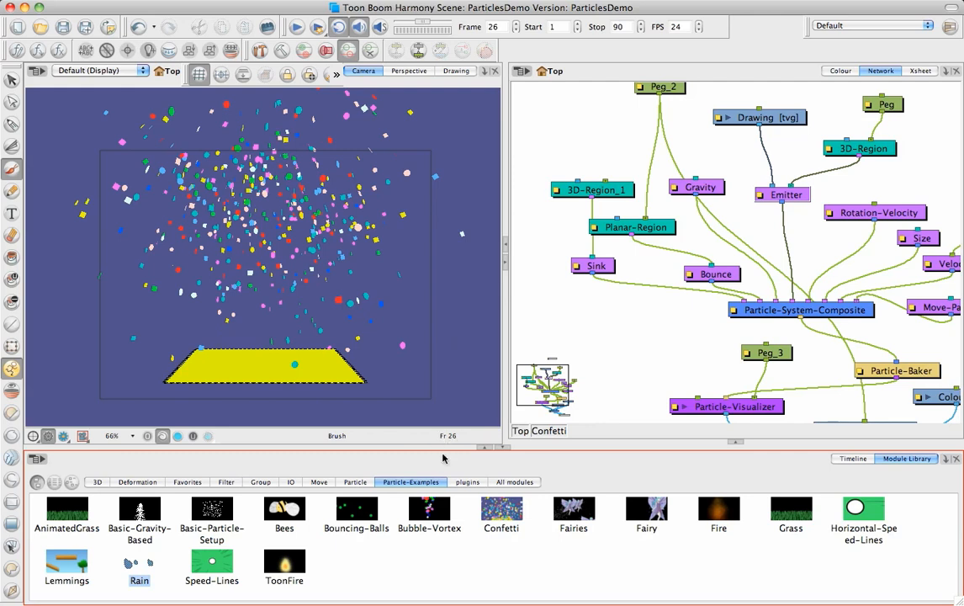
# Step: Examine the Bounce, Repulse, Orbit, Kill, Random, Vortex and Wind-Friction modules in the Module Library's Particle category
pyautogui.click(357, 482)
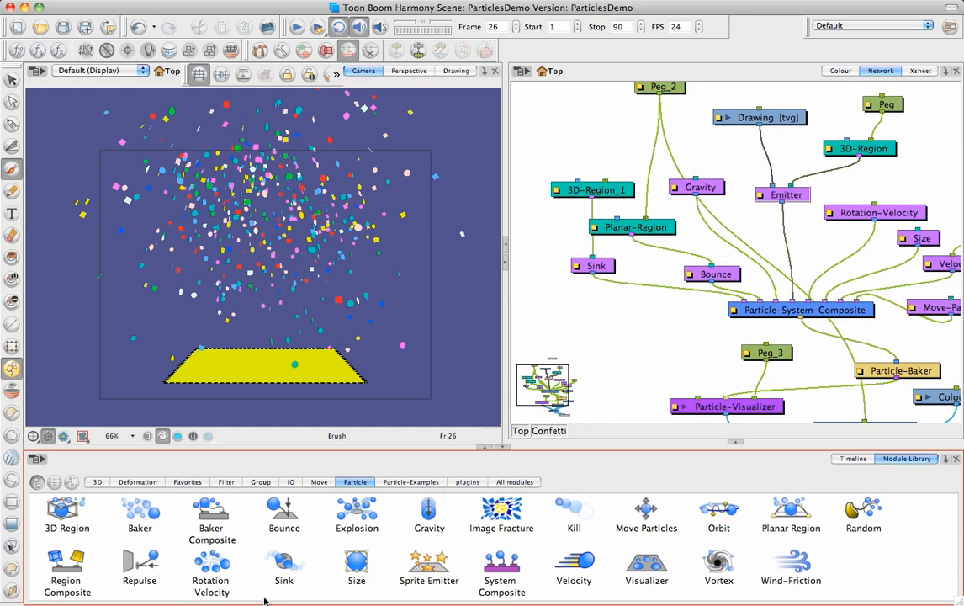
pyautogui.click(284, 515)
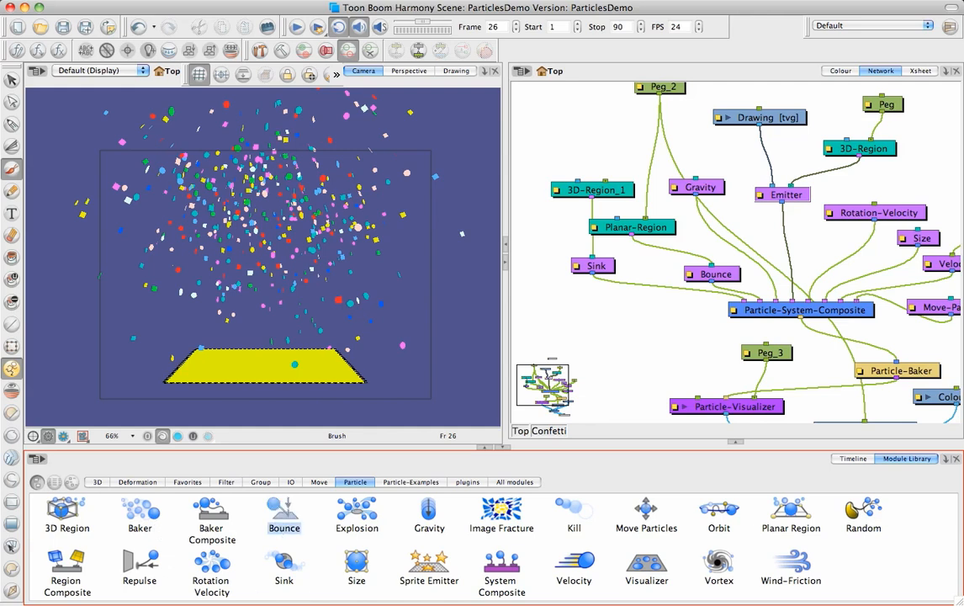
pyautogui.click(146, 568)
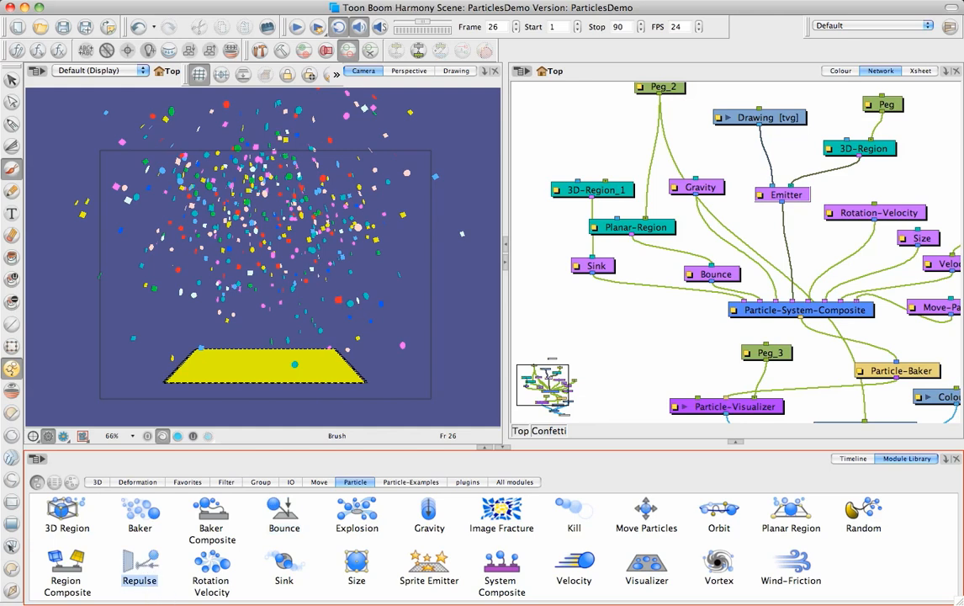
pyautogui.click(728, 511)
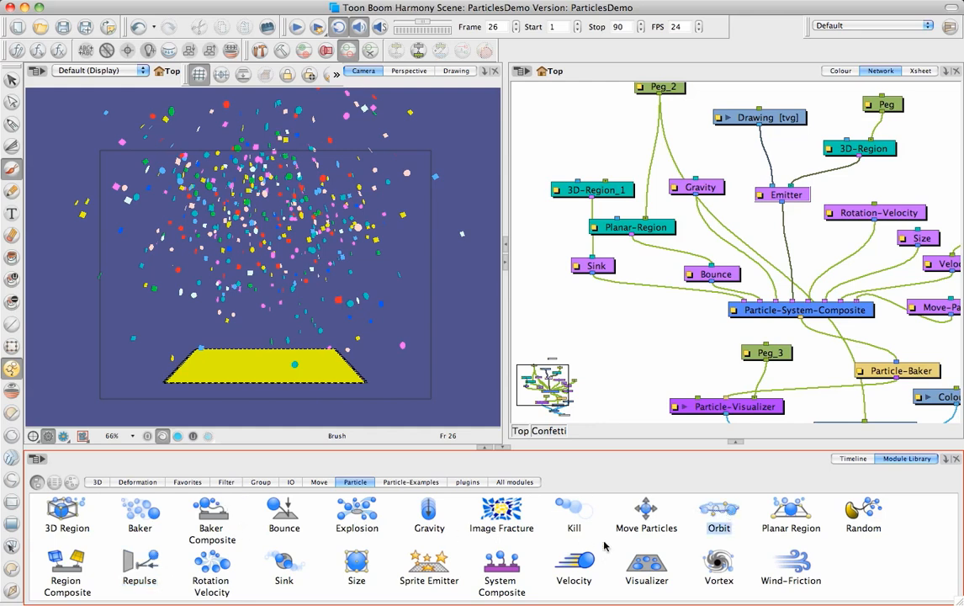
pyautogui.click(568, 508)
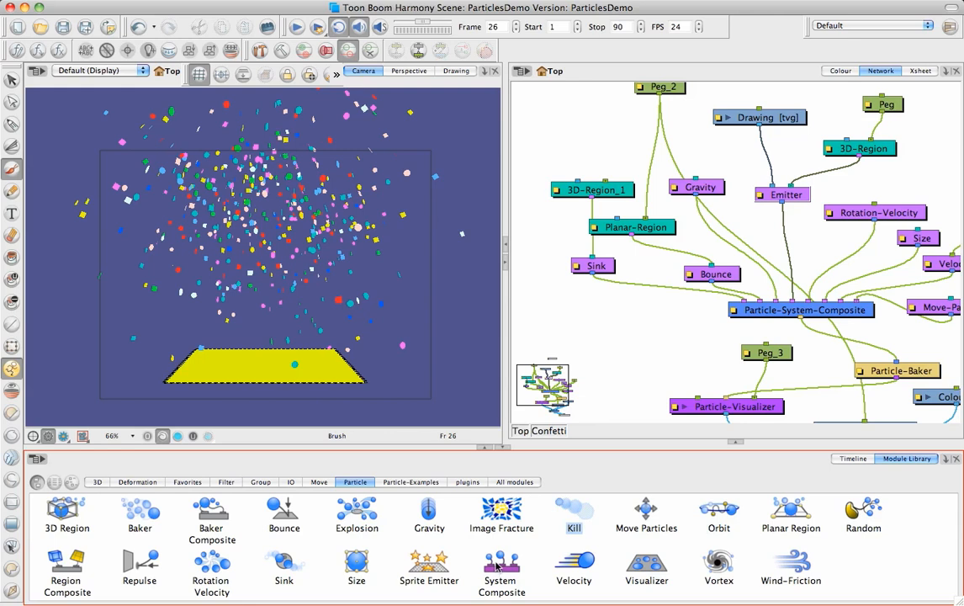
pyautogui.click(843, 508)
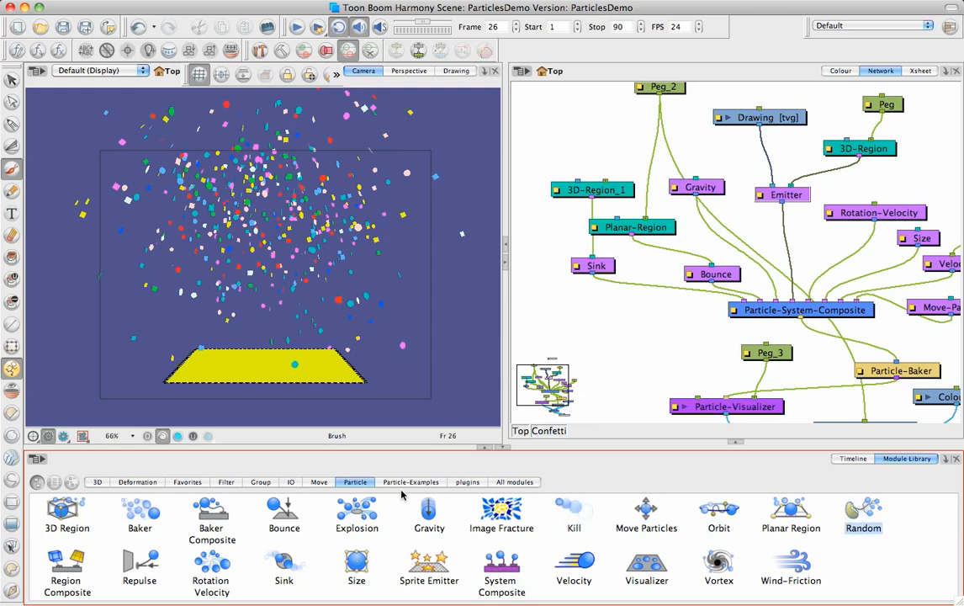
pyautogui.click(713, 568)
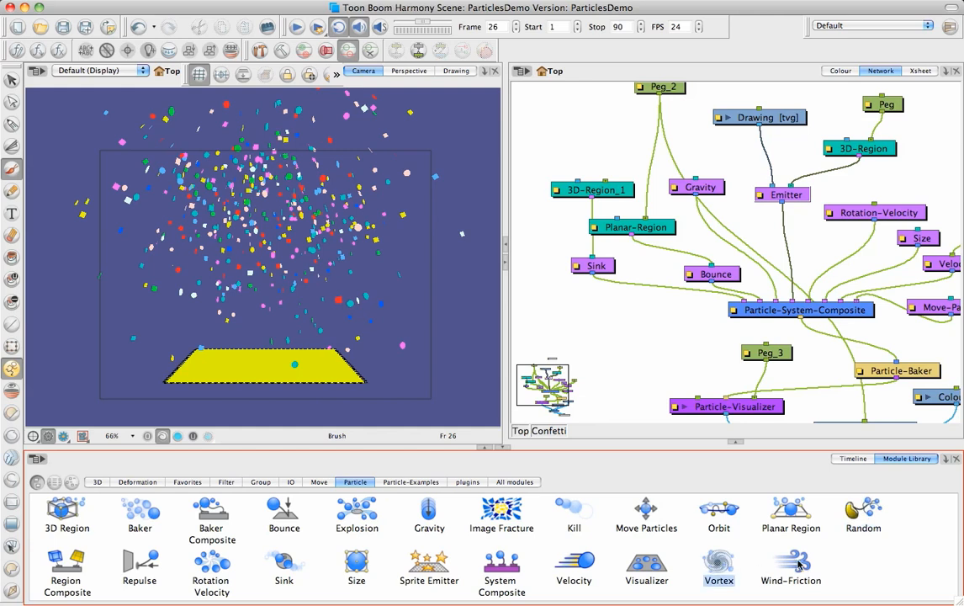
pyautogui.click(795, 563)
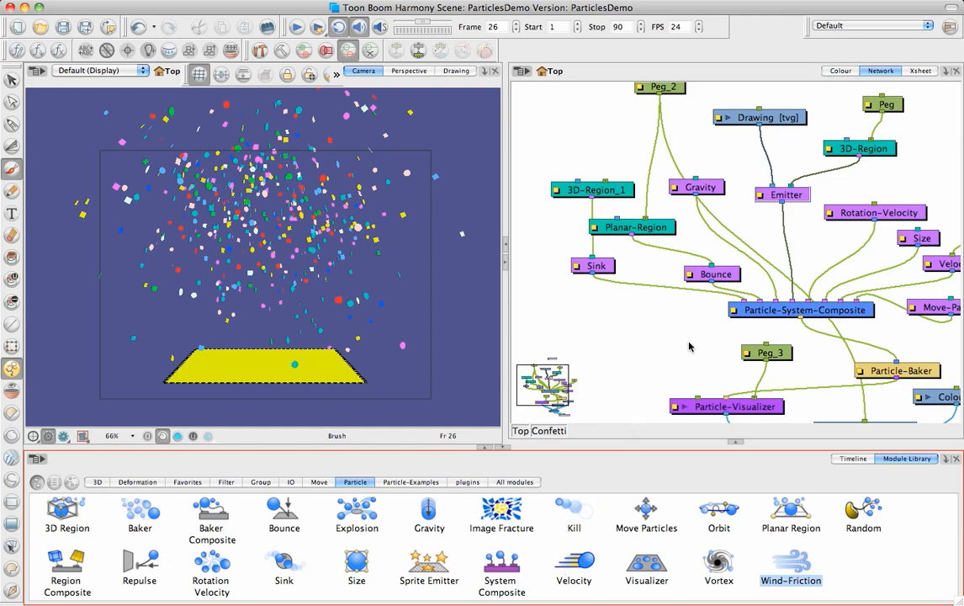
# Step: Undo the confetti changes back to the original network of Drawing, Composite, Write and Display modules
pyautogui.press('super+z')
pyautogui.press('super+z')
pyautogui.press('super+z')
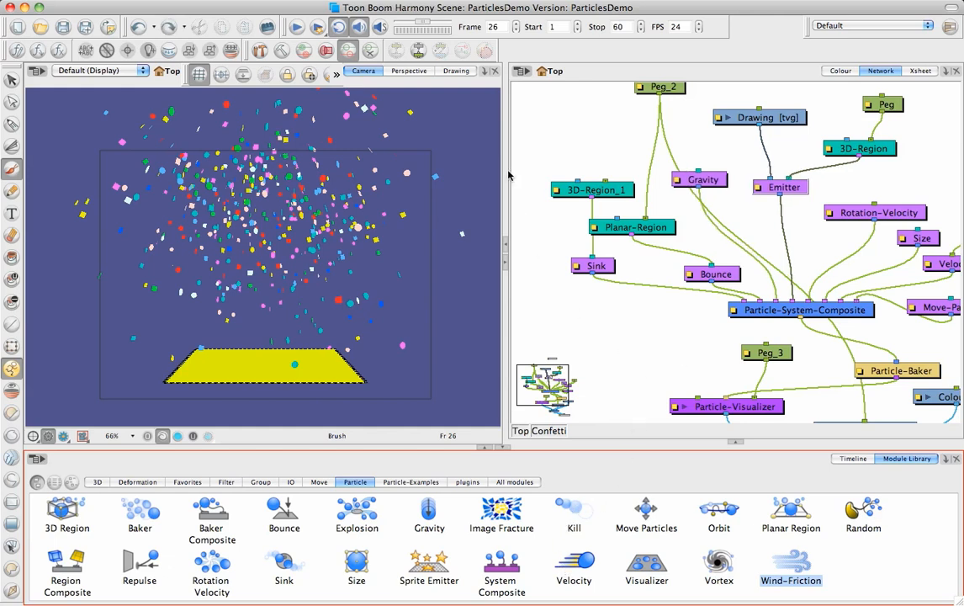
pyautogui.press('super+z')
pyautogui.press('super+z')
pyautogui.press('super+z')
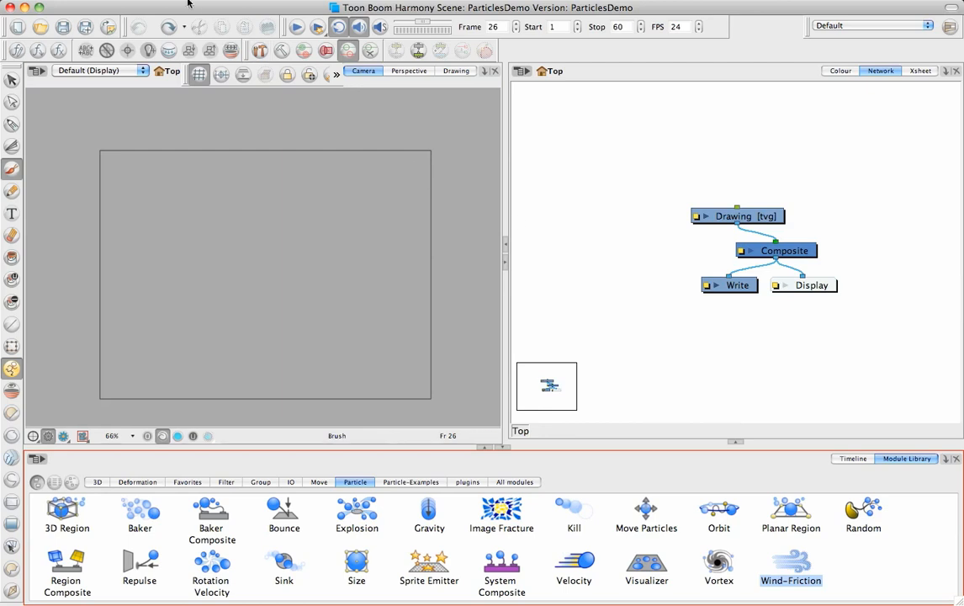
# Step: Add the preset Animated Grass particle system from the Replicators category and bring the grass fully into the Camera view
pyautogui.click(168, 3)
pyautogui.moveTo(320, 90)
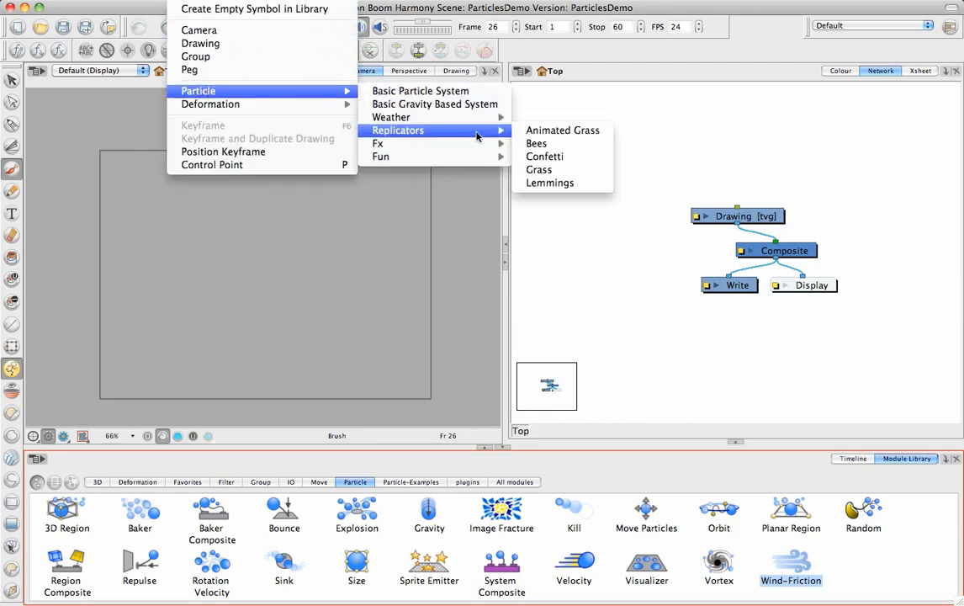
pyautogui.moveTo(447, 130)
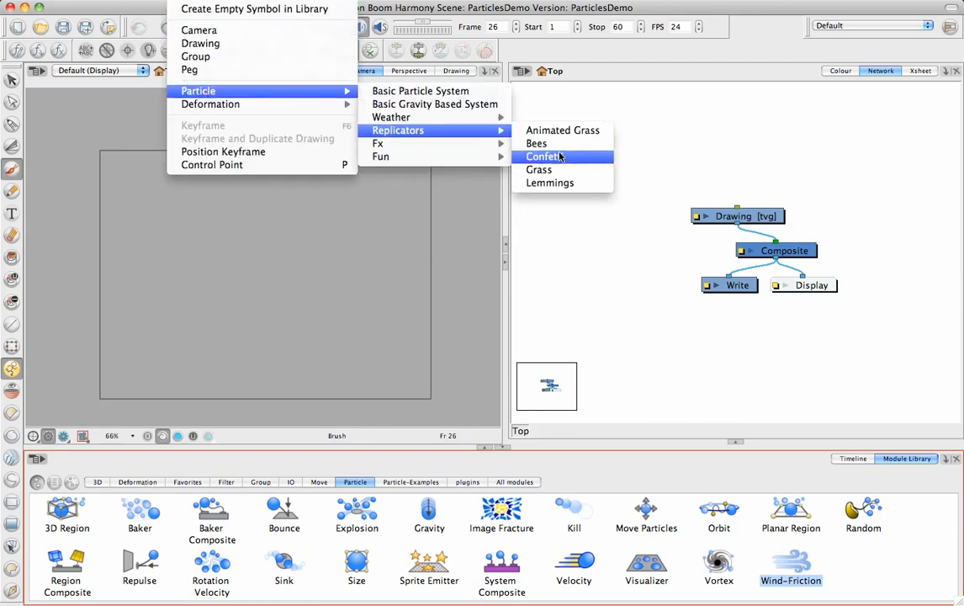
pyautogui.click(515, 131)
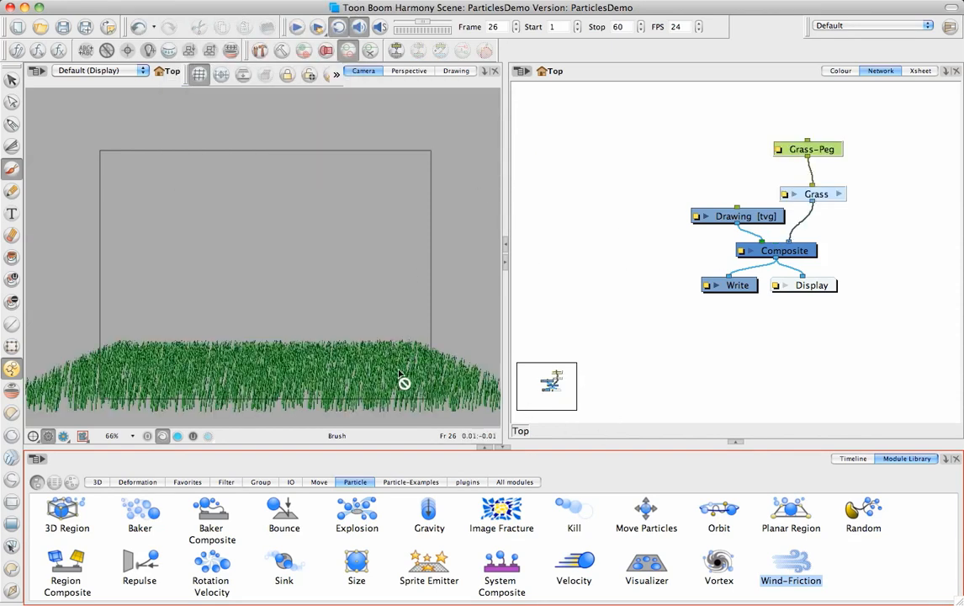
pyautogui.press('space')
pyautogui.click(250, 321)
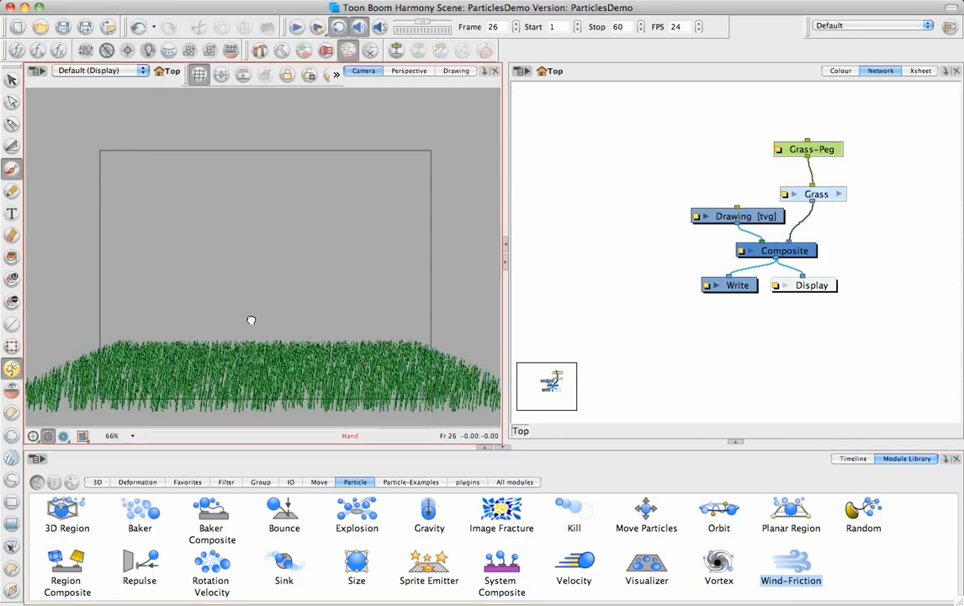
pyautogui.moveTo(251, 321)
pyautogui.mouseDown()
pyautogui.moveTo(250, 312)
pyautogui.moveTo(308, 308)
pyautogui.moveTo(288, 299)
pyautogui.mouseUp()
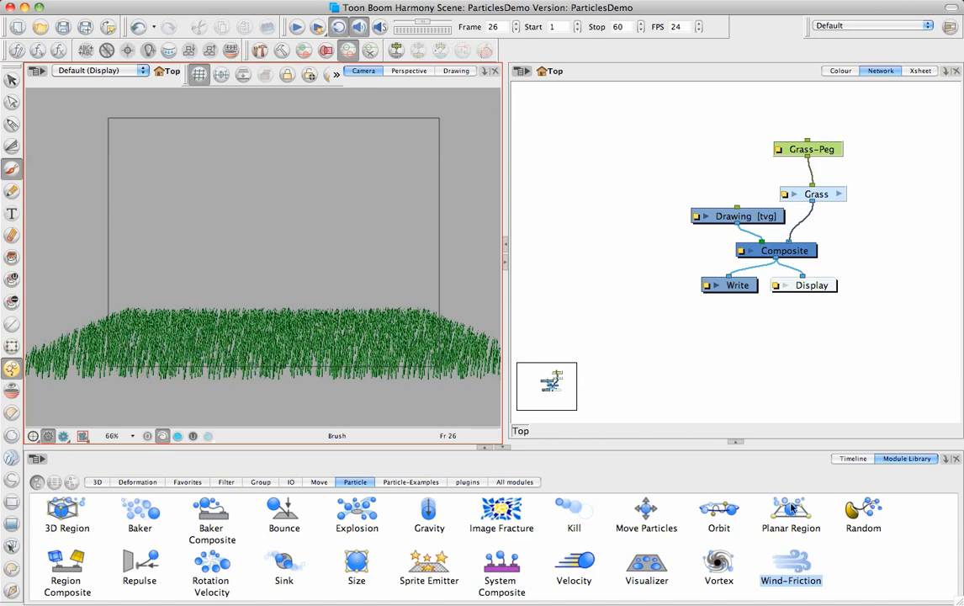
# Step: Show the Timeline and scrub the grass animation from frame 1 to frame 30
pyautogui.click(852, 458)
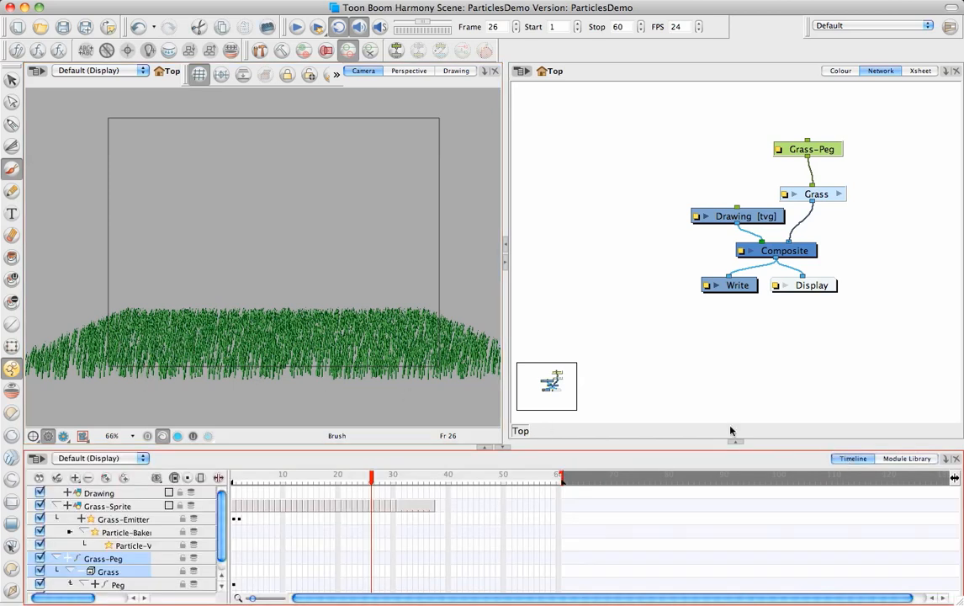
pyautogui.click(235, 478)
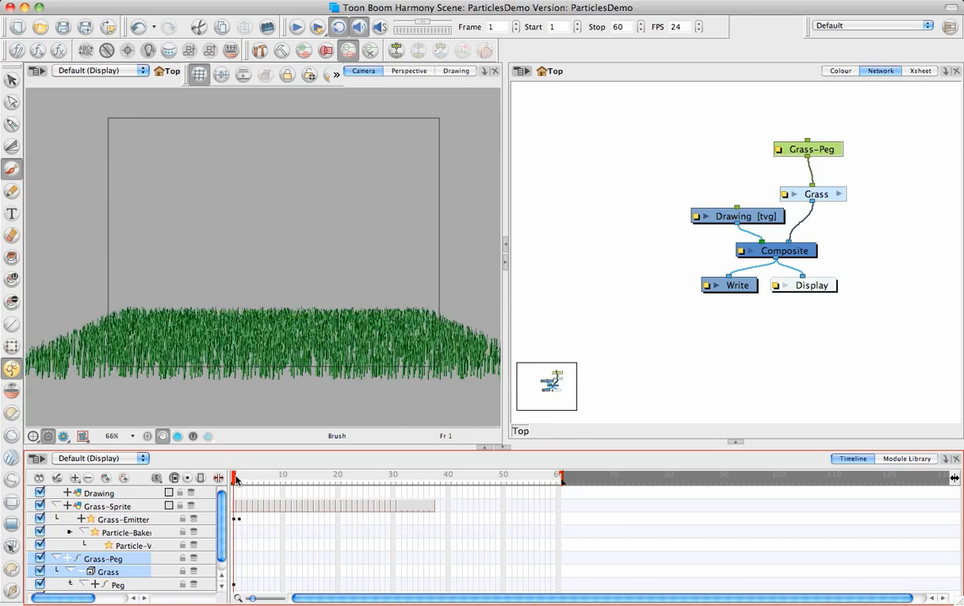
pyautogui.moveTo(234, 478); pyautogui.dragTo(392, 475)
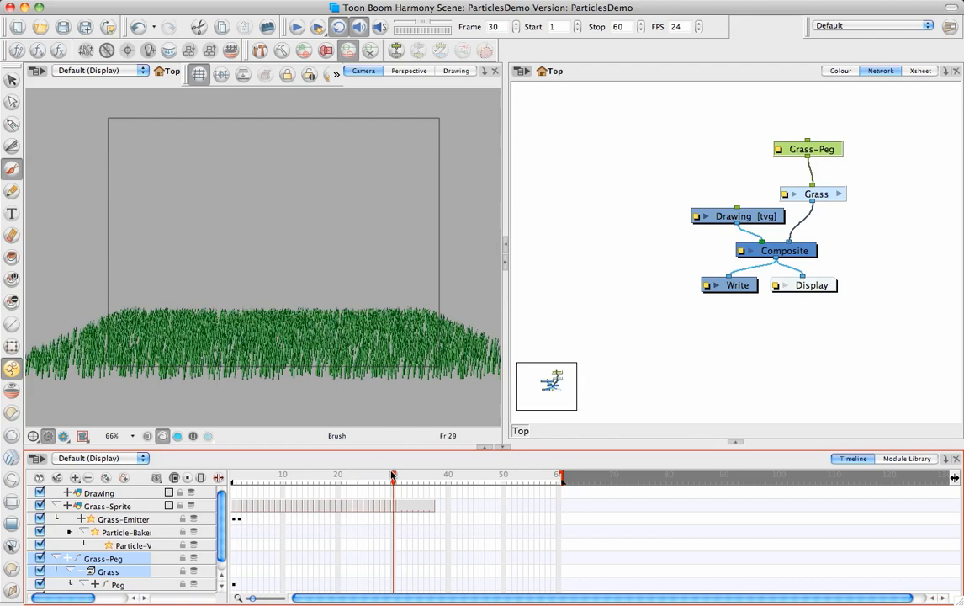
# Step: Display the first Grass-Sprite drawing in the Drawing view and scrub through its animation to frame 33
pyautogui.click(233, 506)
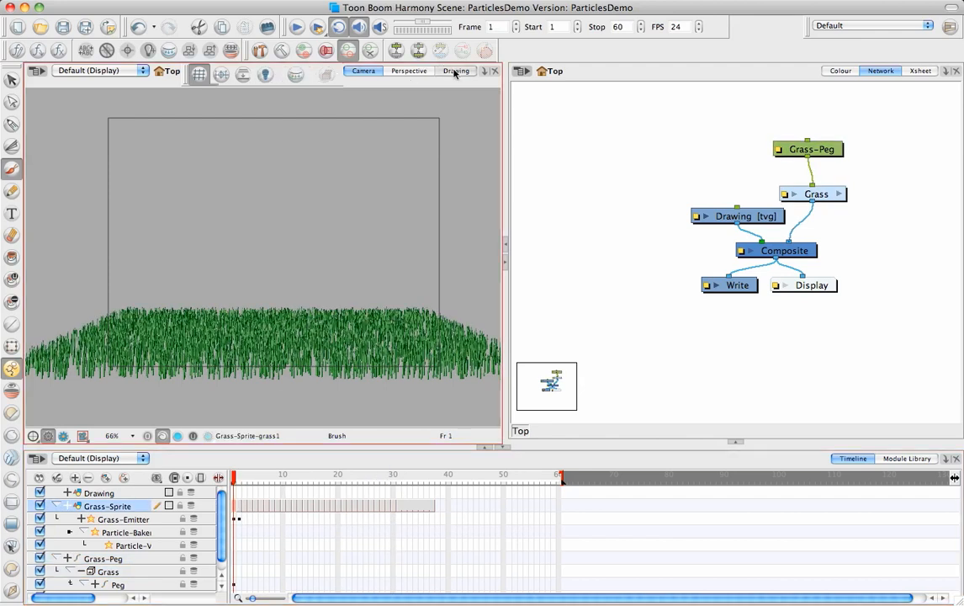
pyautogui.click(455, 71)
pyautogui.press('space')
pyautogui.moveTo(323, 288); pyautogui.dragTo(329, 297)
pyautogui.press('1')
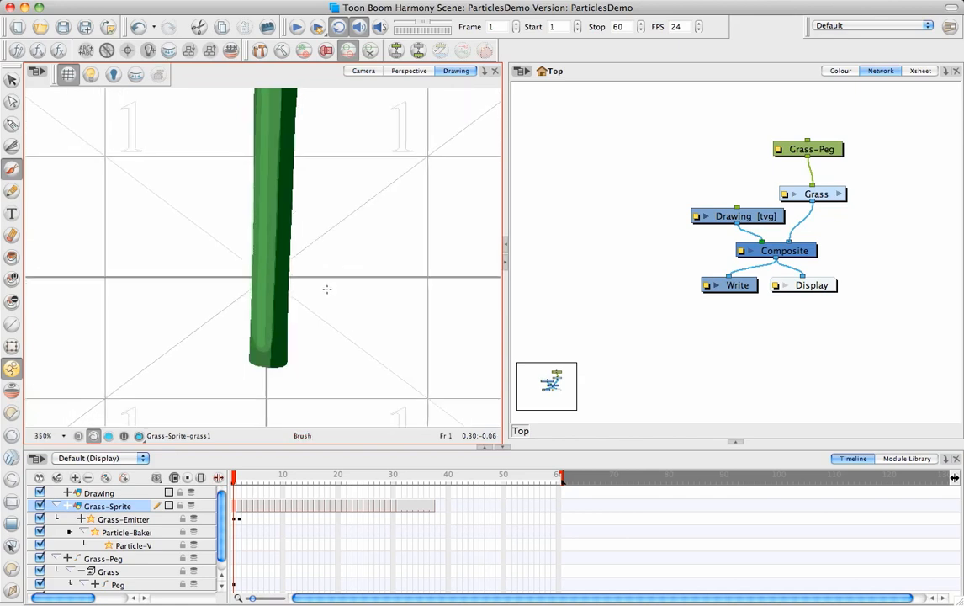
pyautogui.press('1')
pyautogui.press('space')
pyautogui.moveTo(319, 203); pyautogui.dragTo(323, 248)
pyautogui.press('1')
pyautogui.press('1')
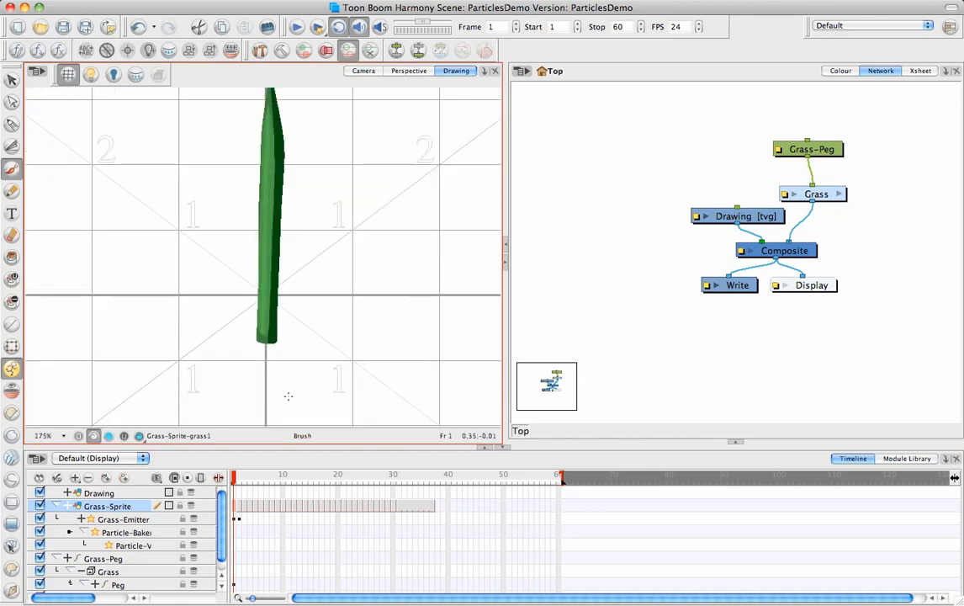
pyautogui.click(234, 480)
pyautogui.moveTo(234, 479)
pyautogui.mouseDown()
pyautogui.moveTo(290, 501)
pyautogui.moveTo(411, 499)
pyautogui.mouseUp()
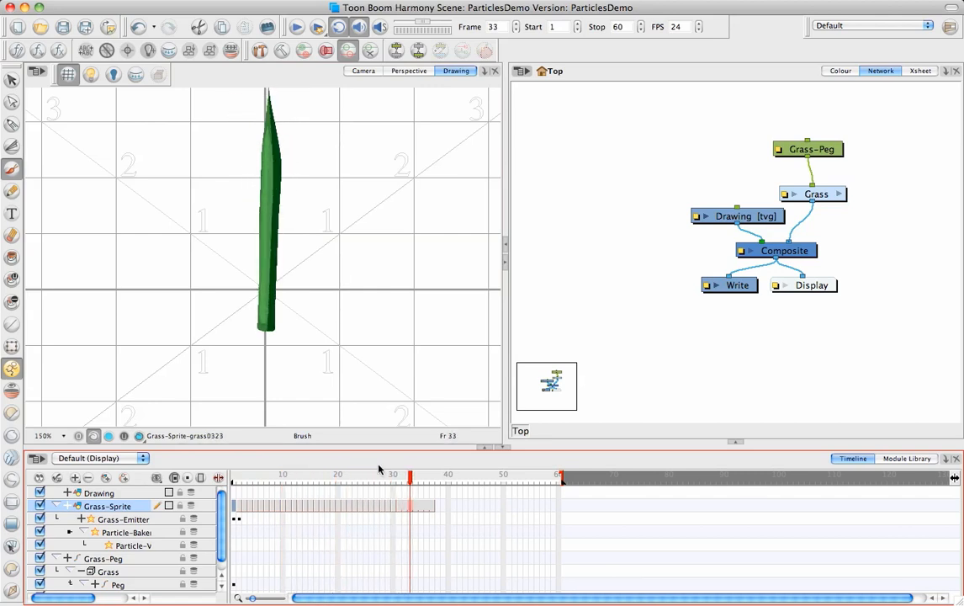
# Step: Return to the Camera view and scrub the grass animation from frame 1 to frame 9
pyautogui.click(374, 73)
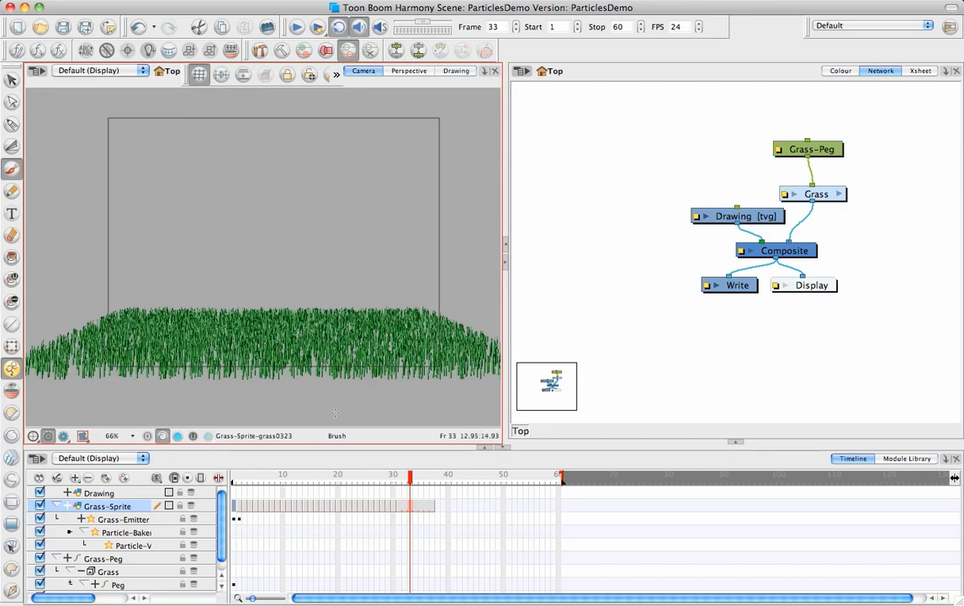
pyautogui.moveTo(239, 478); pyautogui.dragTo(254, 470)
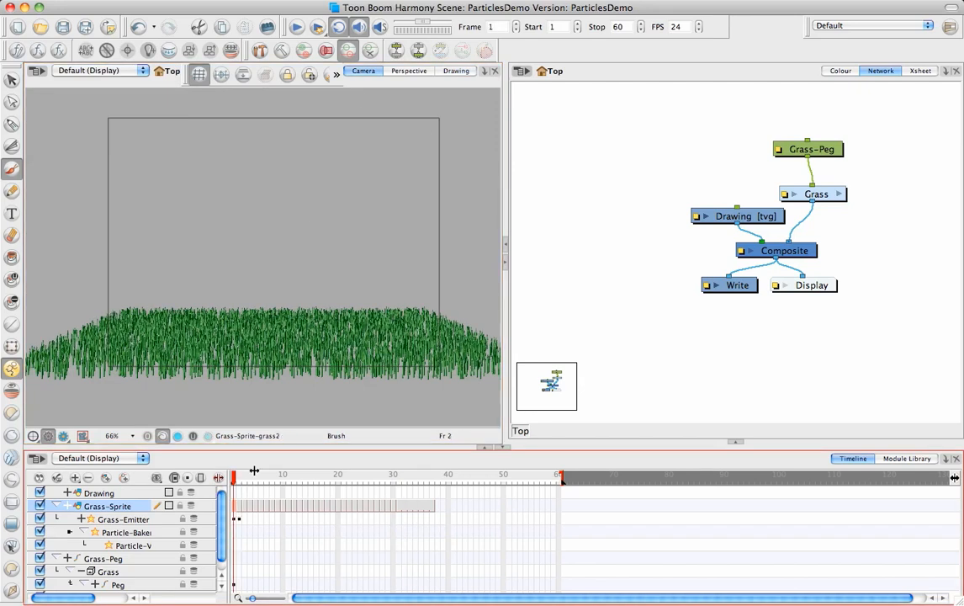
pyautogui.click(234, 486)
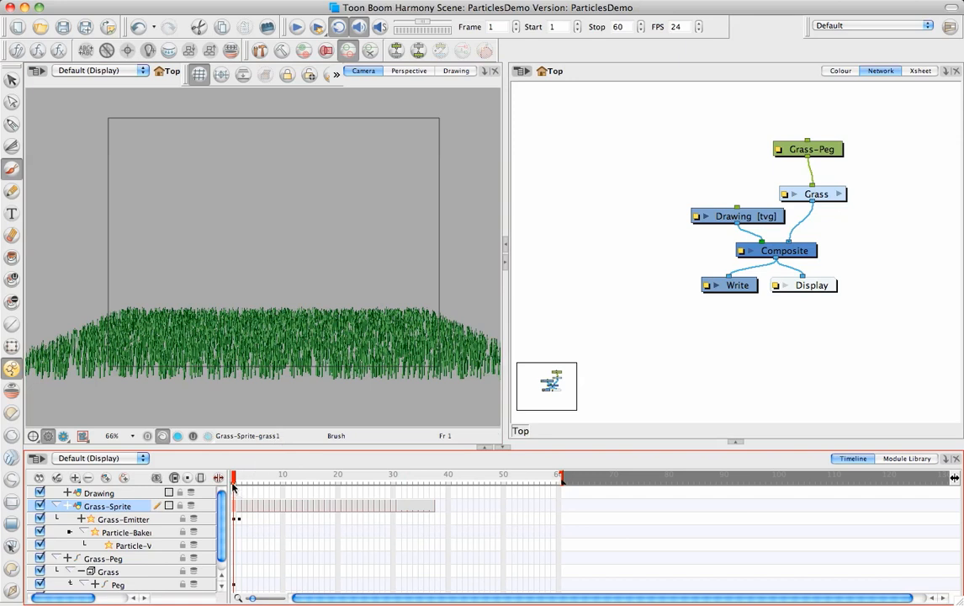
pyautogui.moveTo(236, 480); pyautogui.dragTo(281, 492)
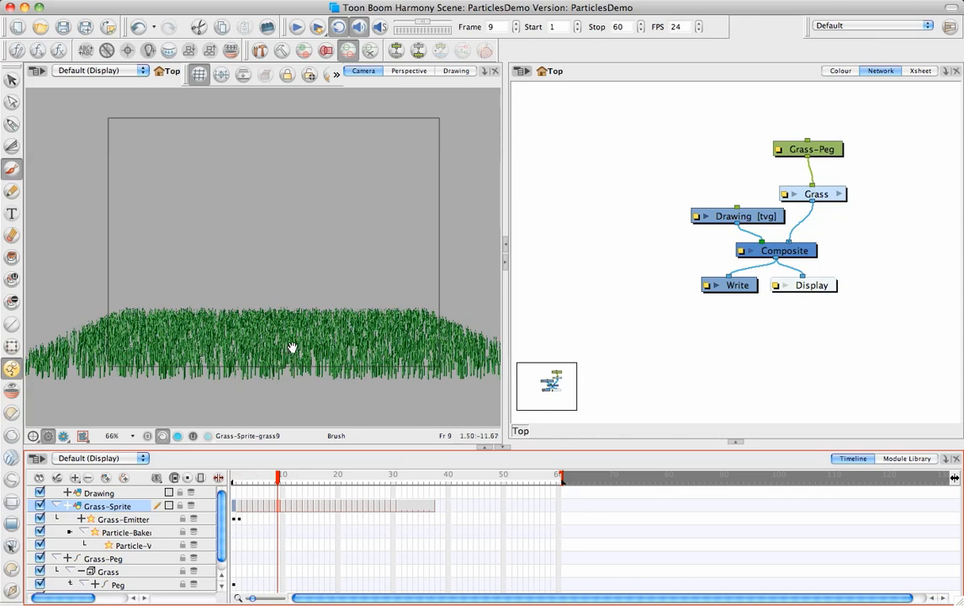
# Step: View the grass blades close up in the Camera view at 150% and scrub from frame 9 to frame 35
pyautogui.moveTo(292, 348); pyautogui.dragTo(294, 342)
pyautogui.press('2')
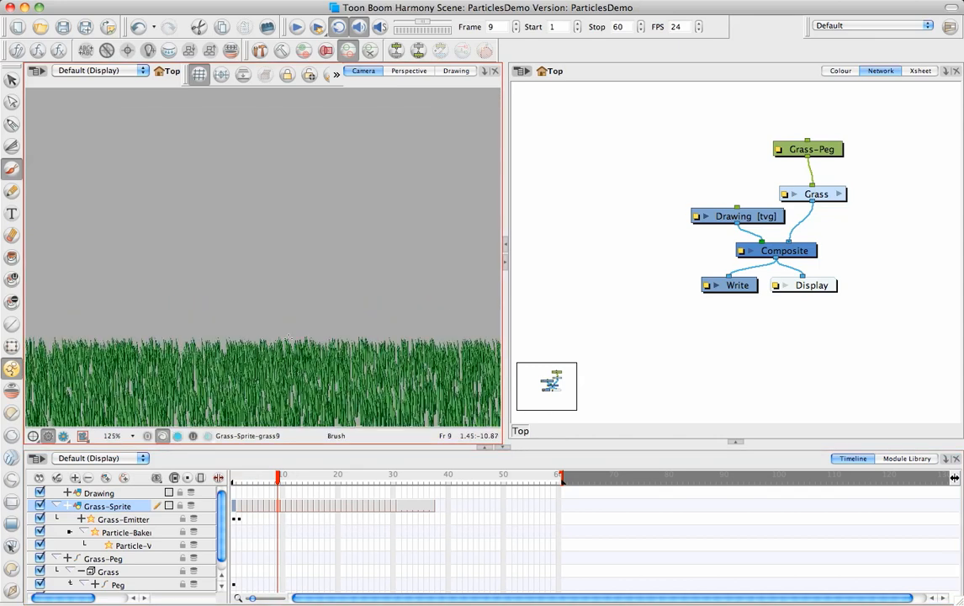
pyautogui.press('2')
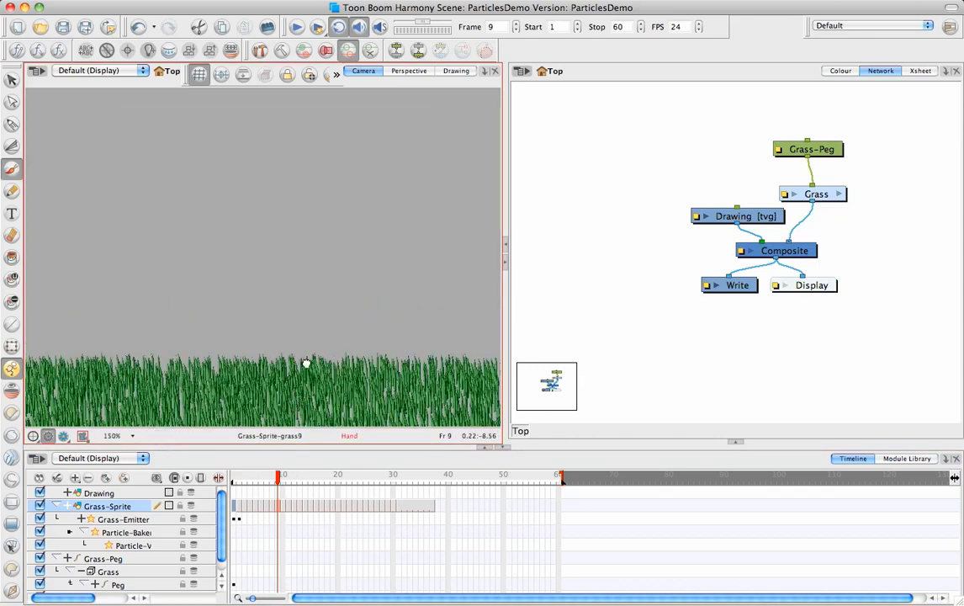
pyautogui.moveTo(306, 364); pyautogui.dragTo(310, 317)
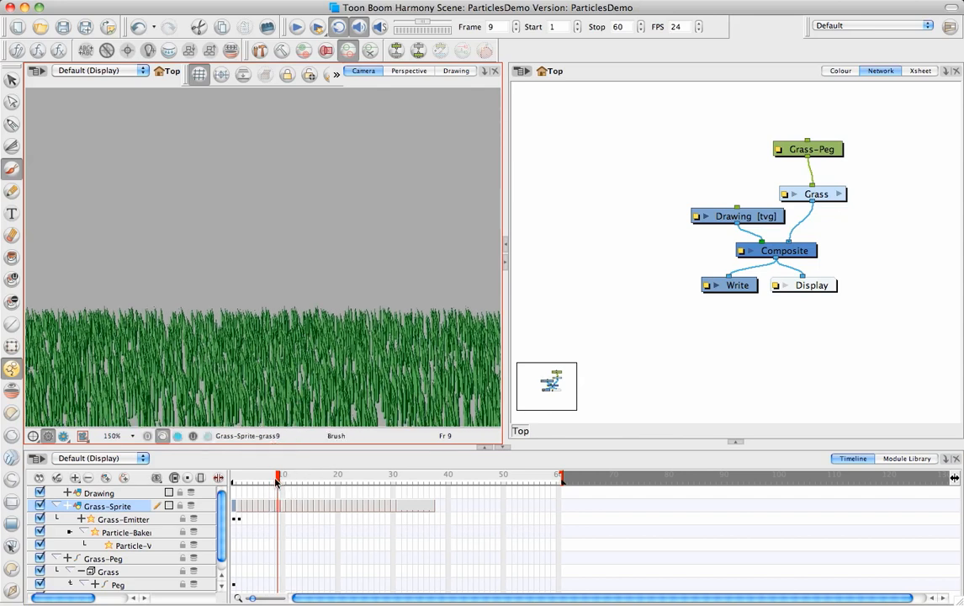
pyautogui.moveTo(277, 481); pyautogui.dragTo(420, 485)
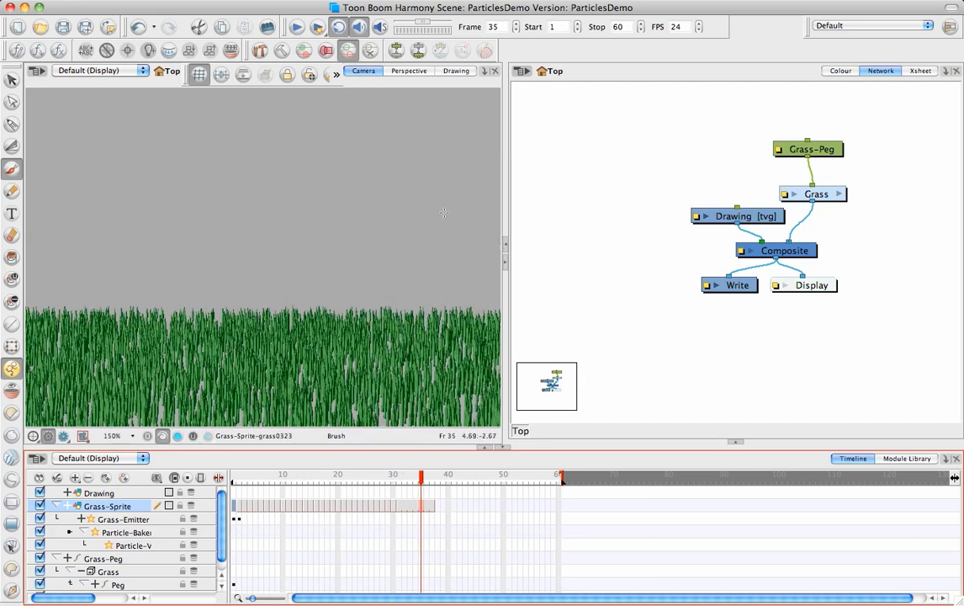
# Step: Undo the Animated Grass system and add the preset Bees particle system from the Replicators category
pyautogui.hotkey('ctrl', 'z')
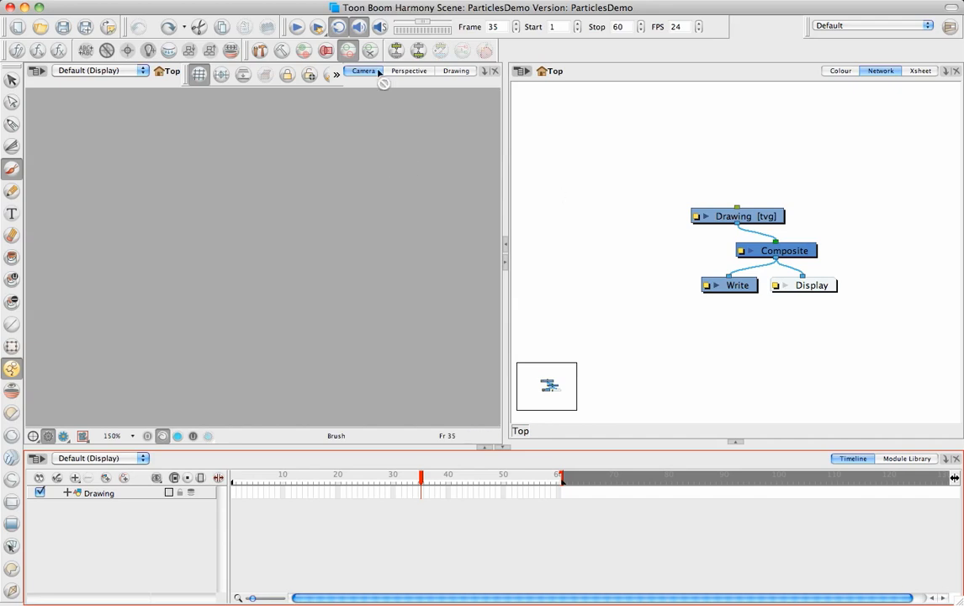
pyautogui.click(199, 1)
pyautogui.click(189, 1)
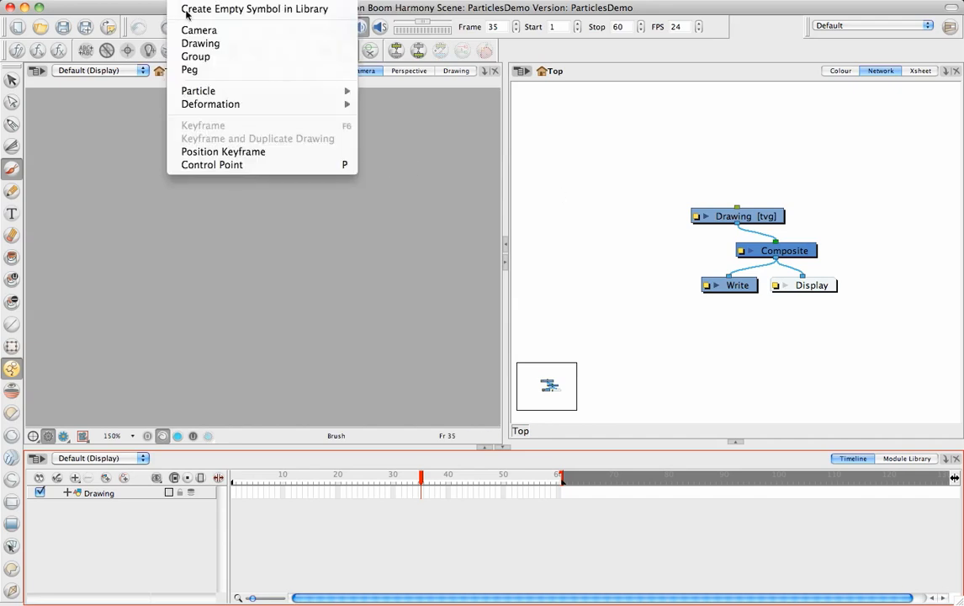
pyautogui.moveTo(328, 91)
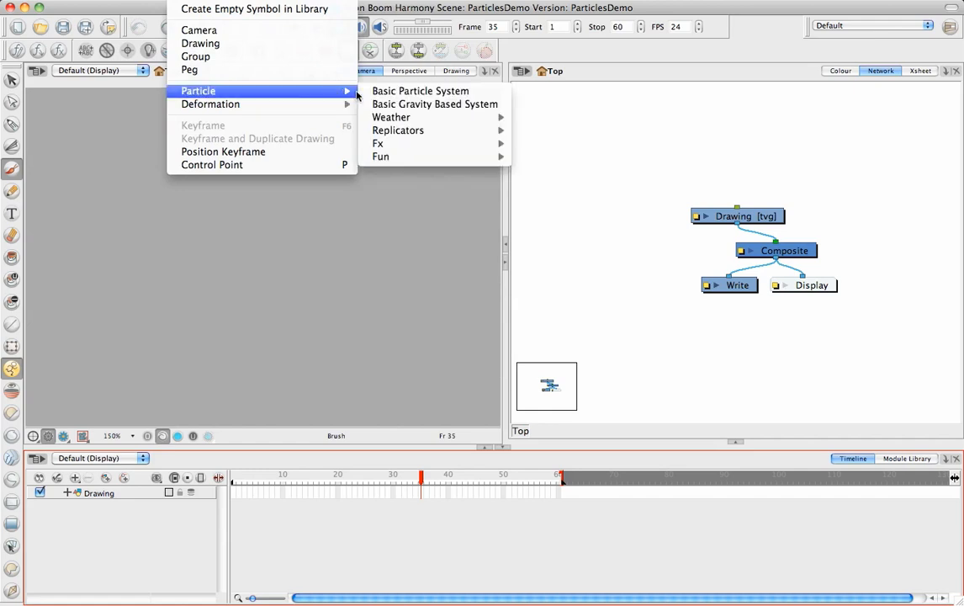
pyautogui.moveTo(436, 120)
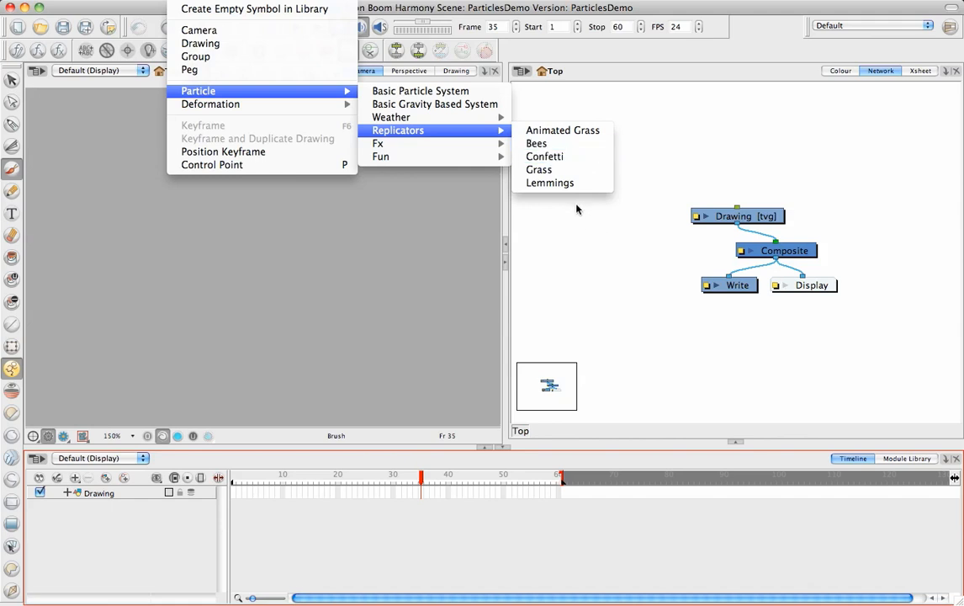
pyautogui.click(556, 144)
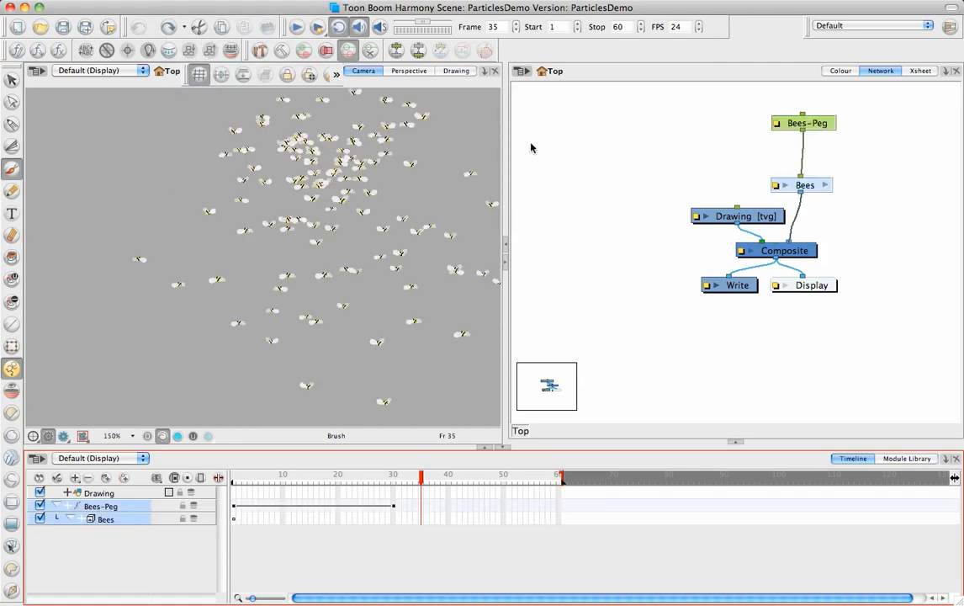
# Step: Fit the bee swarm and camera frame in the Camera view and scrub the animation from frame 1 to frame 56
pyautogui.click(381, 248)
pyautogui.press('1')
pyautogui.press('1')
pyautogui.press('space')
pyautogui.moveTo(358, 241); pyautogui.dragTo(370, 282)
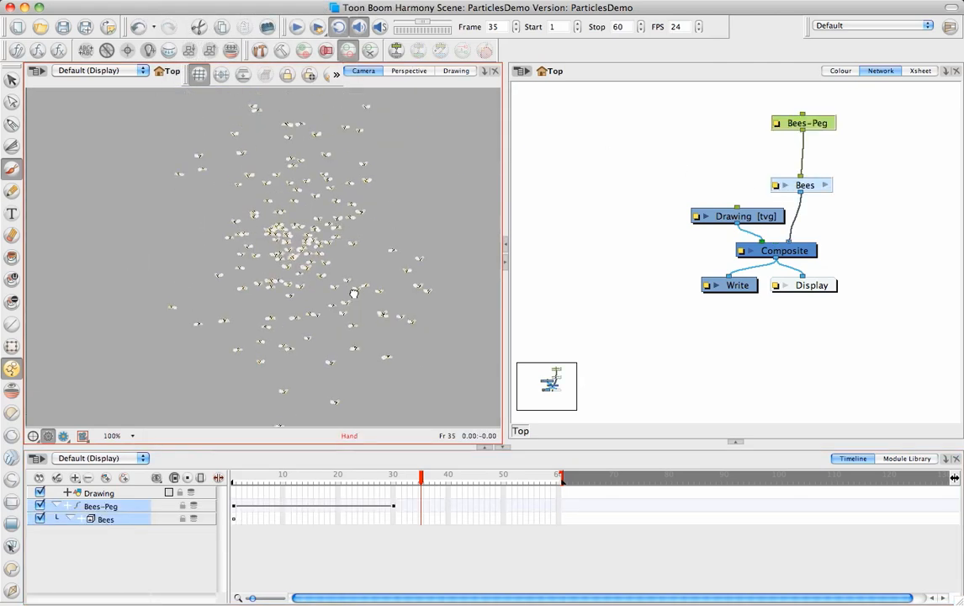
pyautogui.press('1')
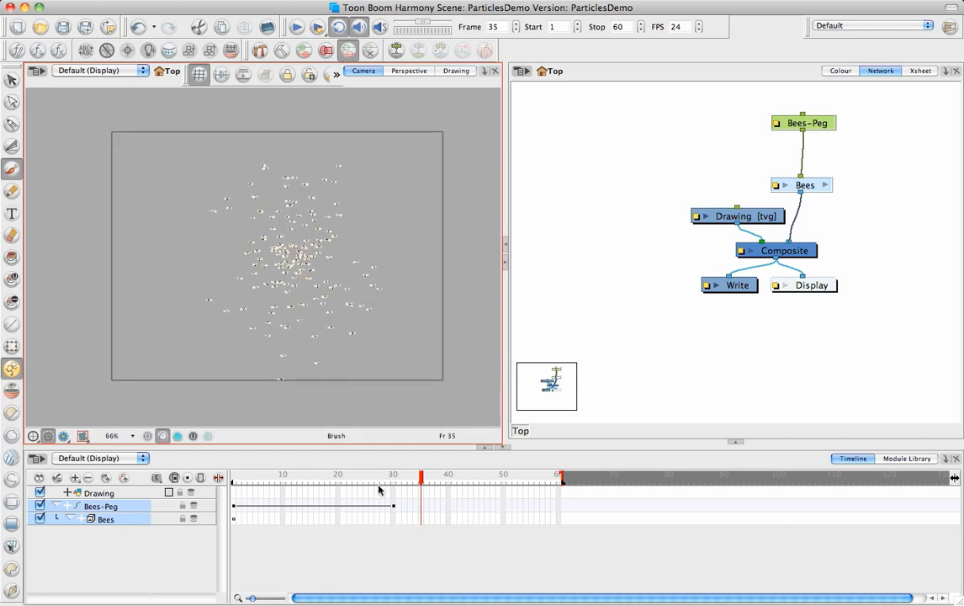
pyautogui.click(233, 478)
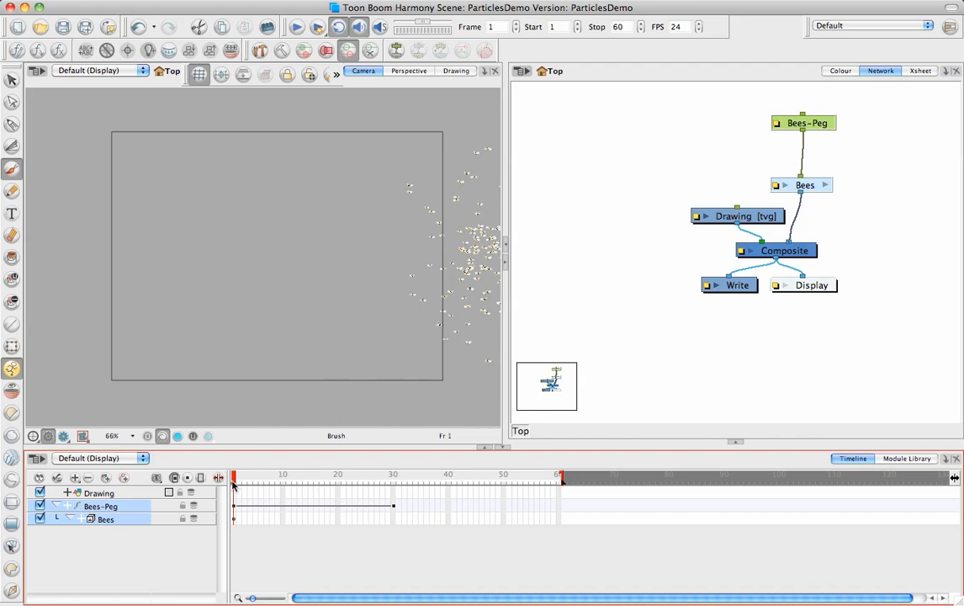
pyautogui.moveTo(234, 481); pyautogui.dragTo(222, 483)
pyautogui.moveTo(234, 478); pyautogui.dragTo(535, 500)
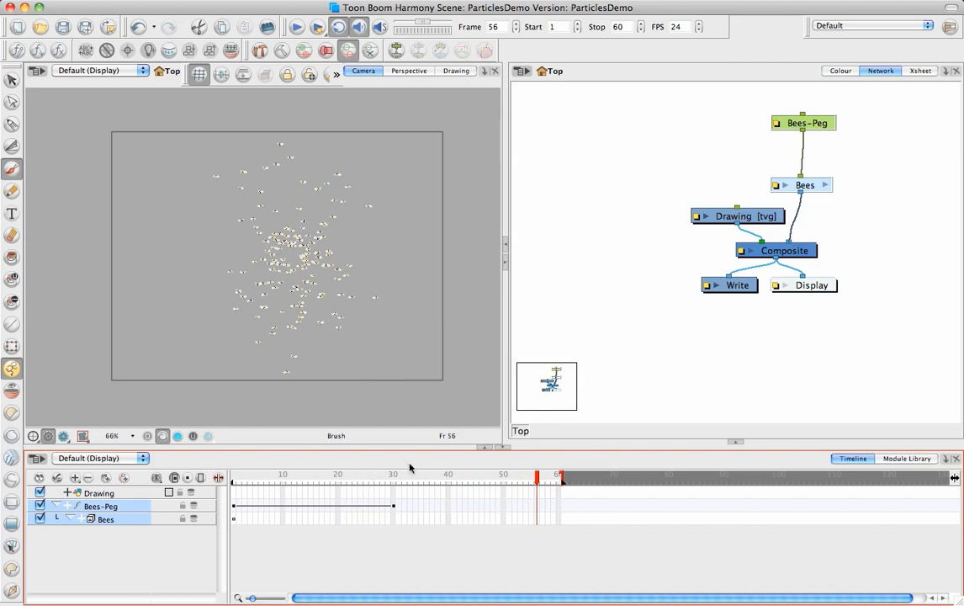
# Step: At frame 36, move the Bees-Peg slightly left with the Transform tool and rotate it about its vertical axis
pyautogui.click(10, 347)
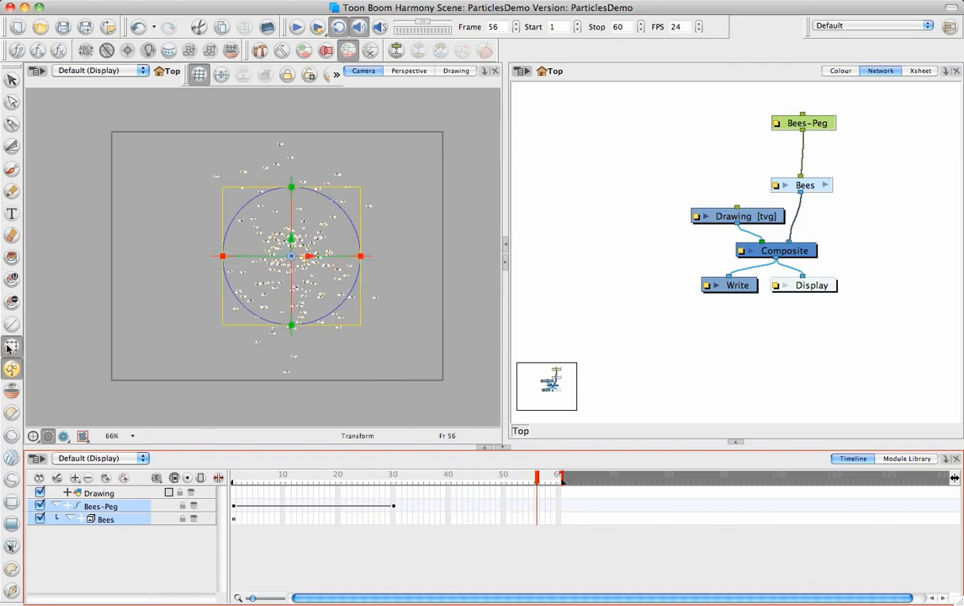
pyautogui.click(426, 508)
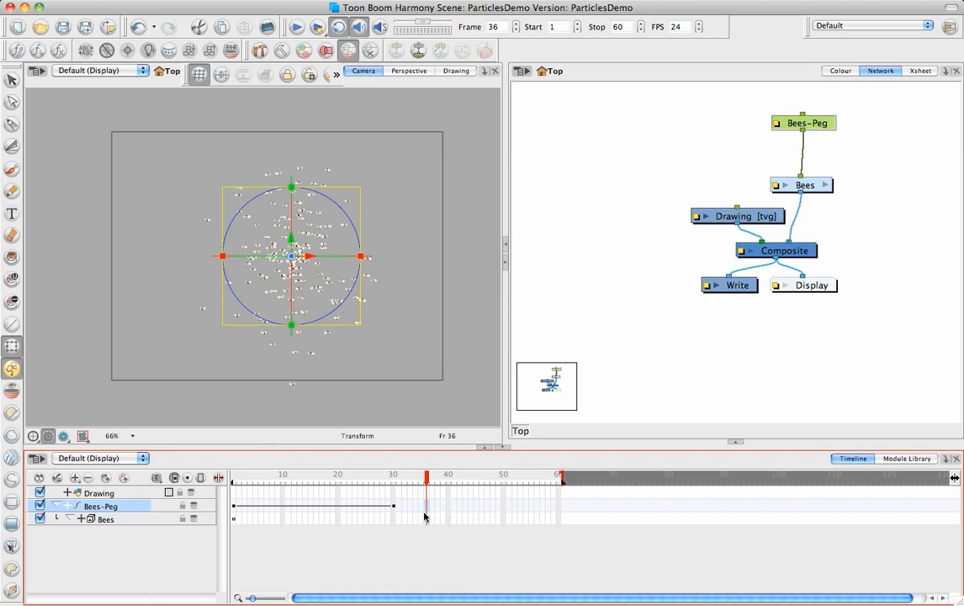
pyautogui.moveTo(330, 255); pyautogui.dragTo(300, 260)
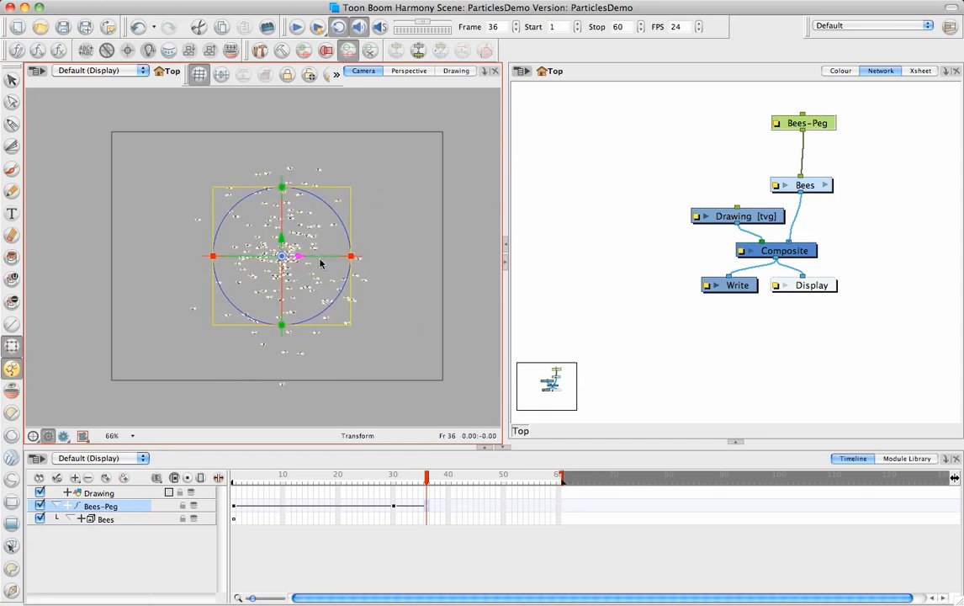
pyautogui.click(310, 263)
pyautogui.click(425, 506)
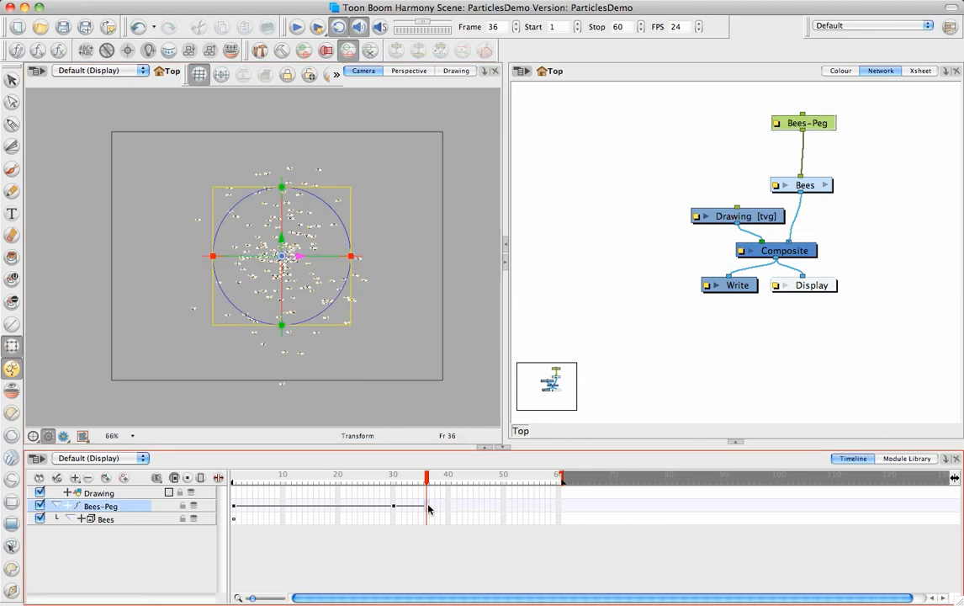
pyautogui.click(324, 257)
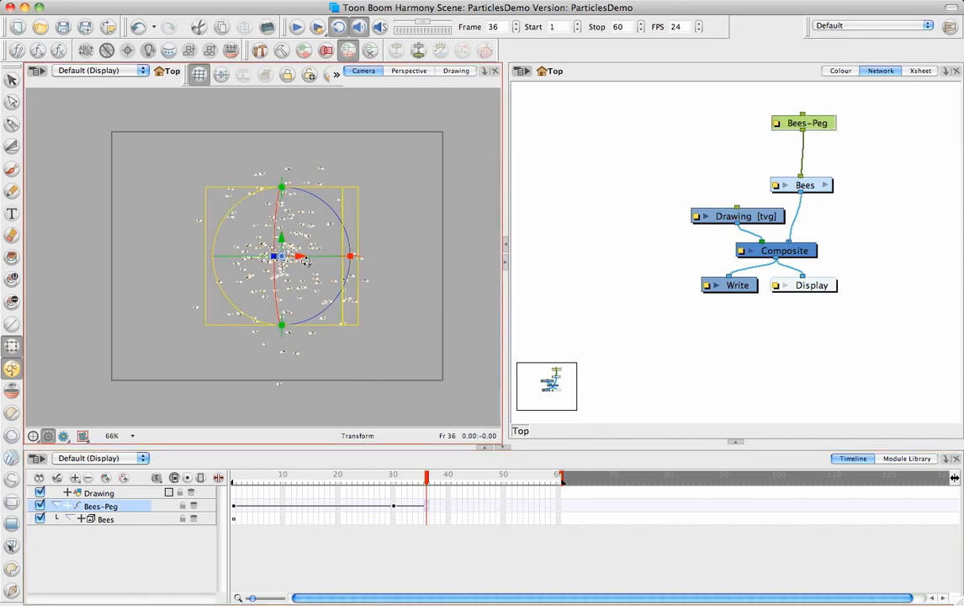
pyautogui.moveTo(305, 261)
pyautogui.mouseDown()
pyautogui.moveTo(340, 265)
pyautogui.moveTo(299, 271)
pyautogui.mouseUp()
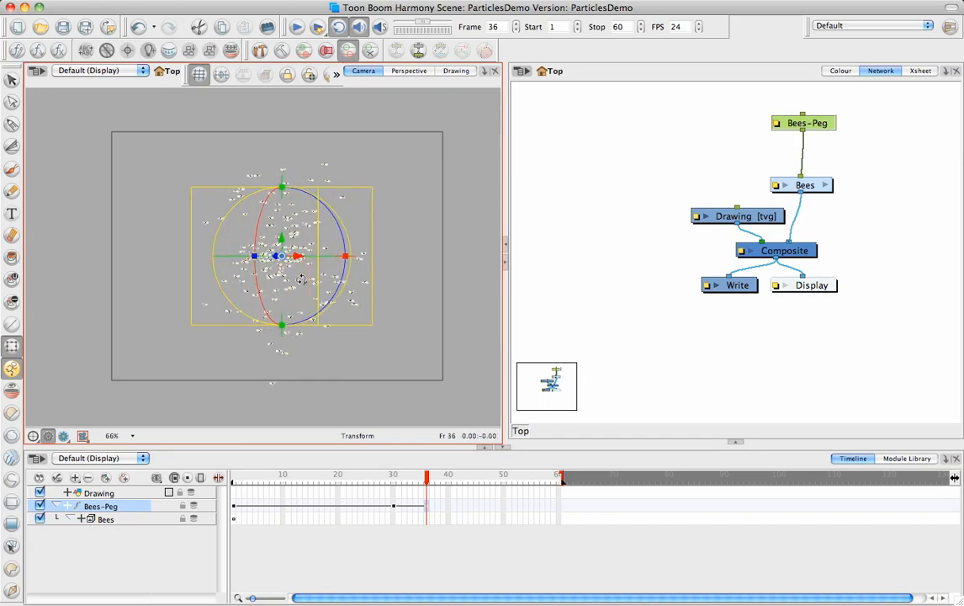
# Step: Examine the bee swarm from several angles in the Perspective view and deselect the Bees-Peg
pyautogui.click(409, 72)
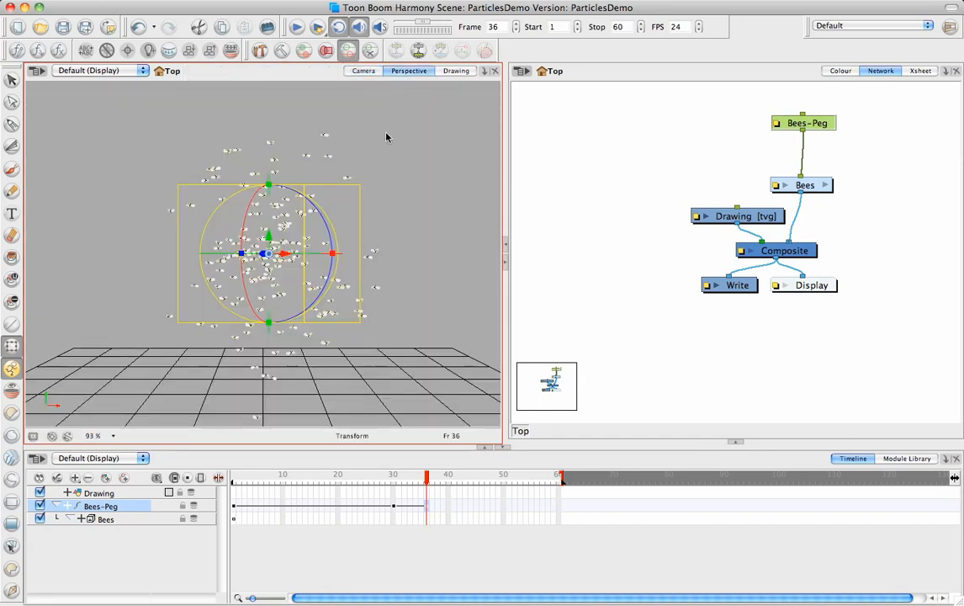
pyautogui.moveTo(306, 230); pyautogui.dragTo(343, 207)
pyautogui.moveTo(210, 287); pyautogui.dragTo(374, 259)
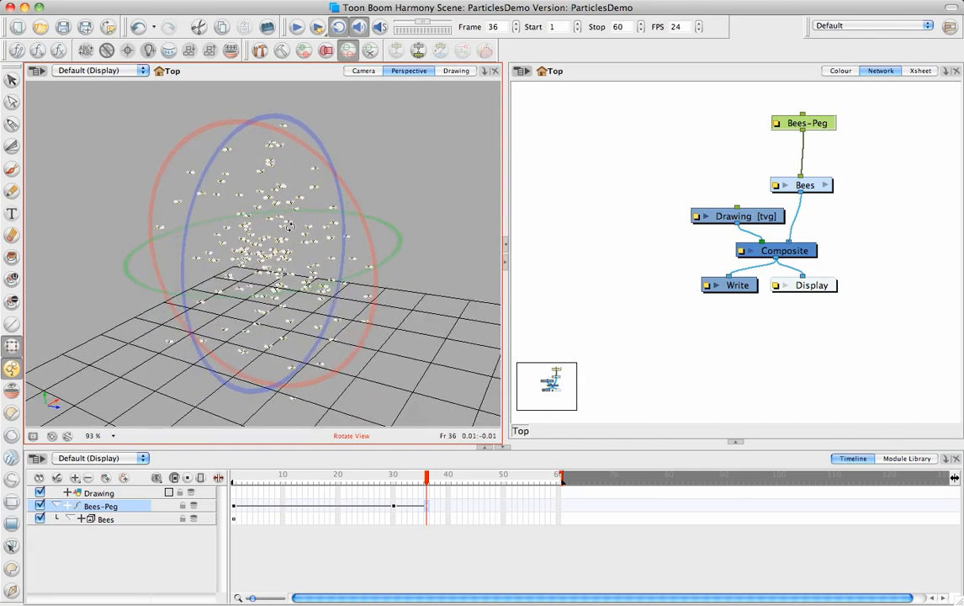
pyautogui.moveTo(255, 243); pyautogui.dragTo(329, 282)
pyautogui.moveTo(357, 204); pyautogui.dragTo(356, 172)
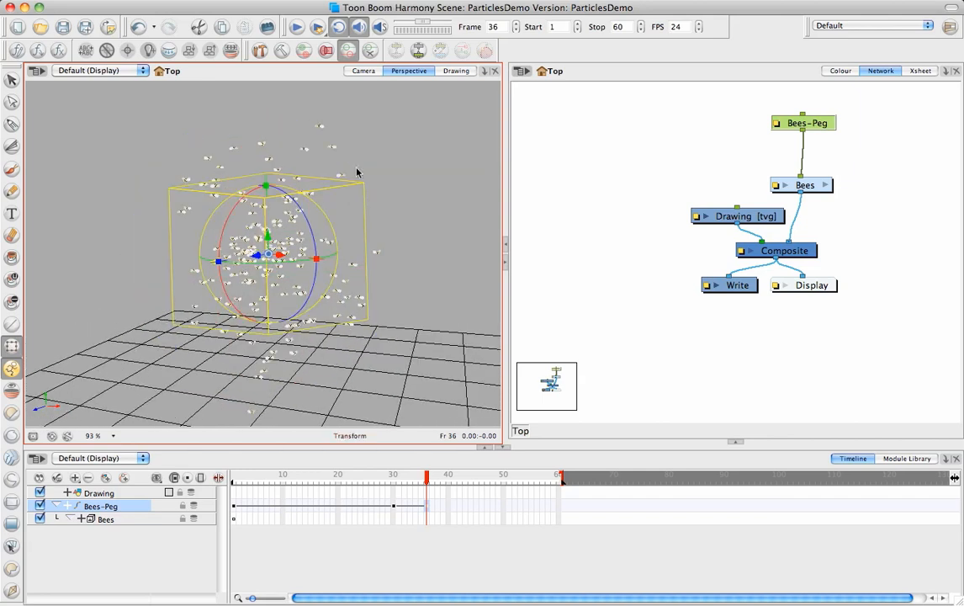
pyautogui.click(393, 226)
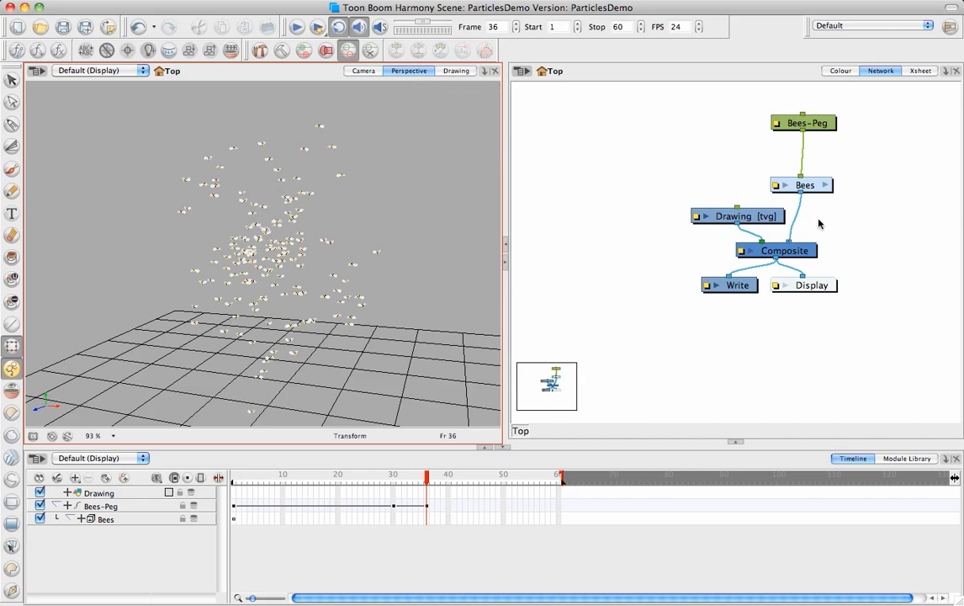
# Step: Open the Bees group in the network and examine its modules from Peg_1 and 3D-Region down to Multi-Port-Out
pyautogui.click(828, 185)
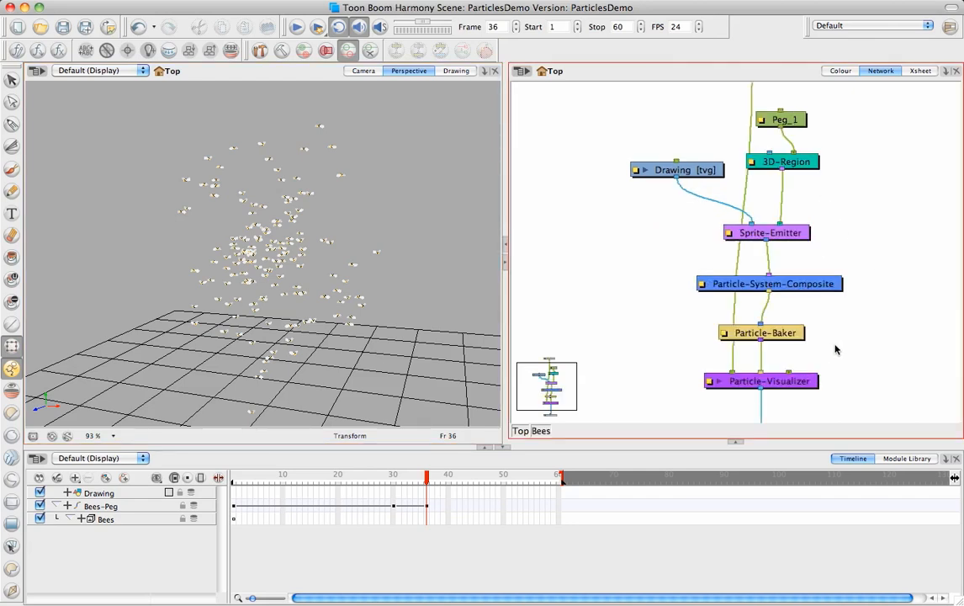
pyautogui.moveTo(846, 334); pyautogui.dragTo(839, 282)
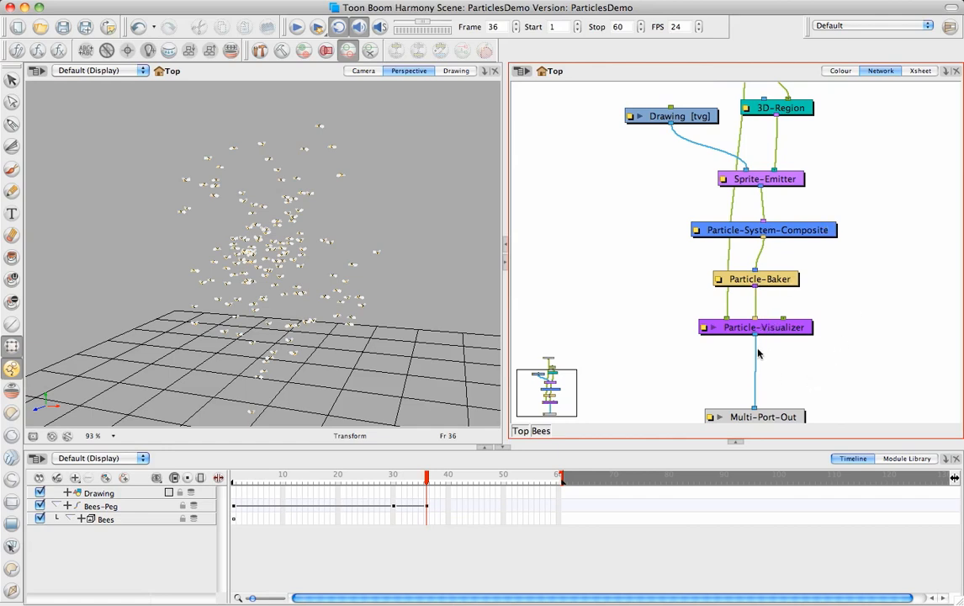
pyautogui.moveTo(754, 265); pyautogui.dragTo(762, 233)
pyautogui.moveTo(770, 191); pyautogui.dragTo(781, 239)
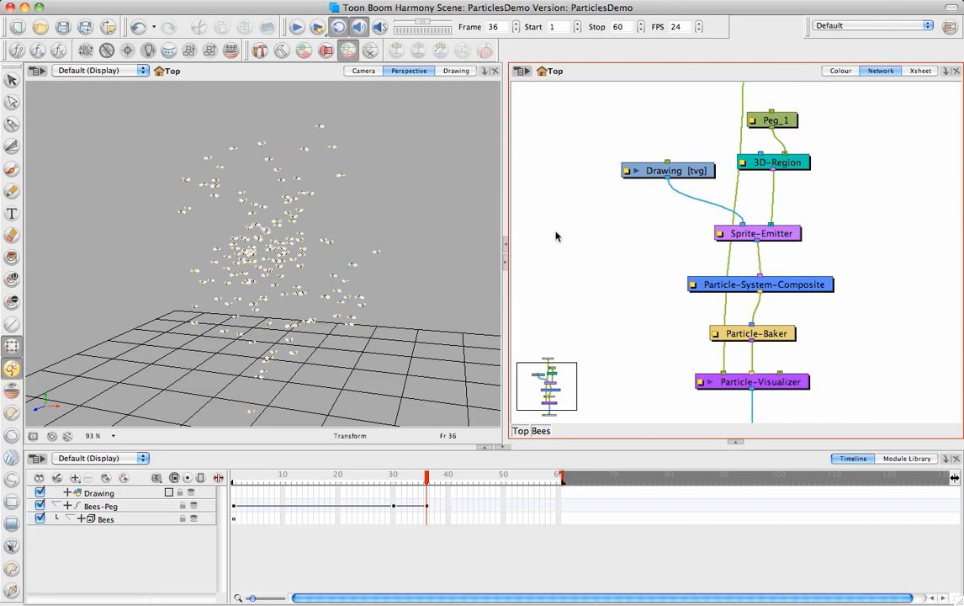
pyautogui.moveTo(810, 289); pyautogui.dragTo(805, 290)
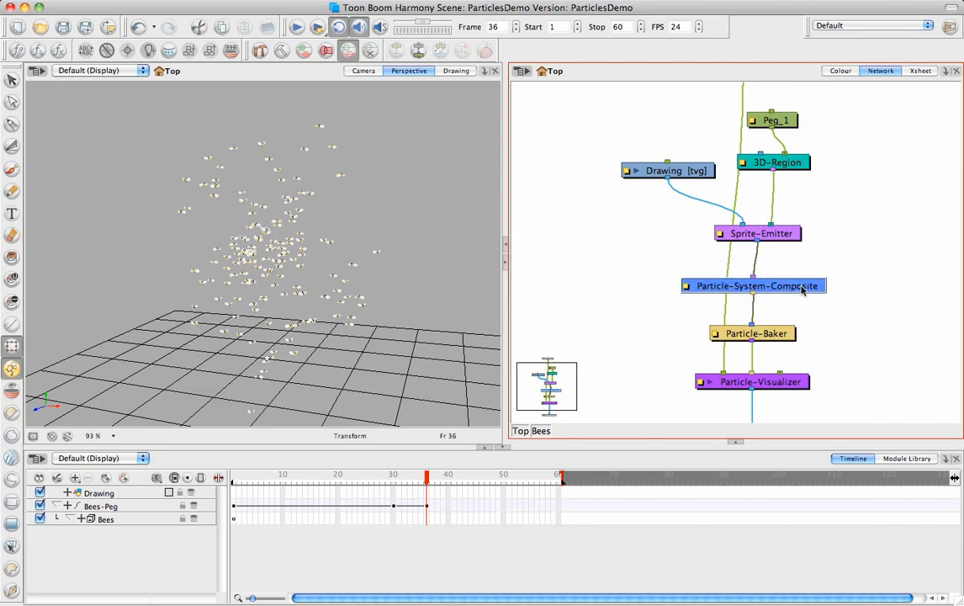
# Step: Show the Bees group's Drawing module in the Drawing view at frame 1 and scrub through the bee sprite's frames
pyautogui.click(751, 240)
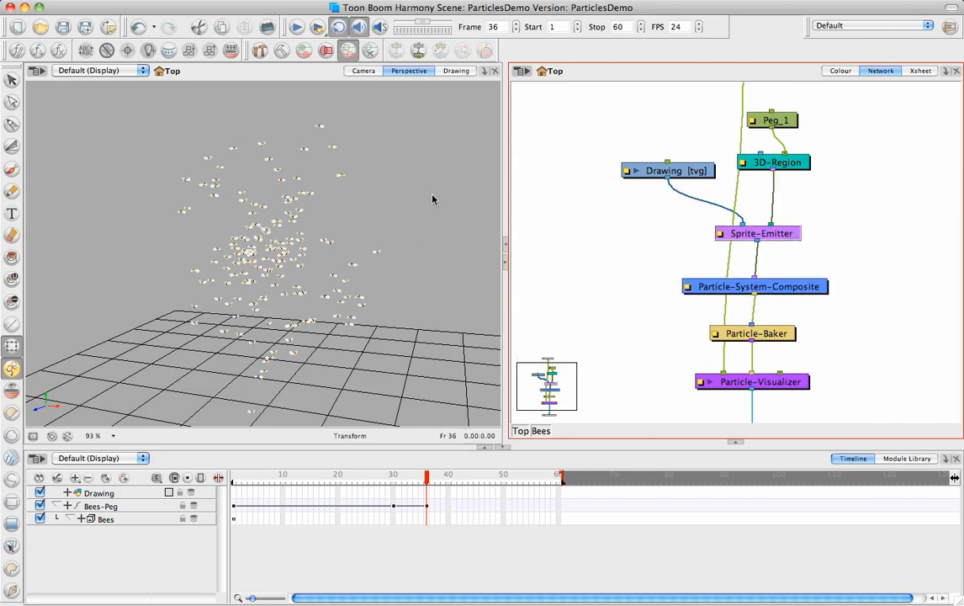
pyautogui.click(456, 71)
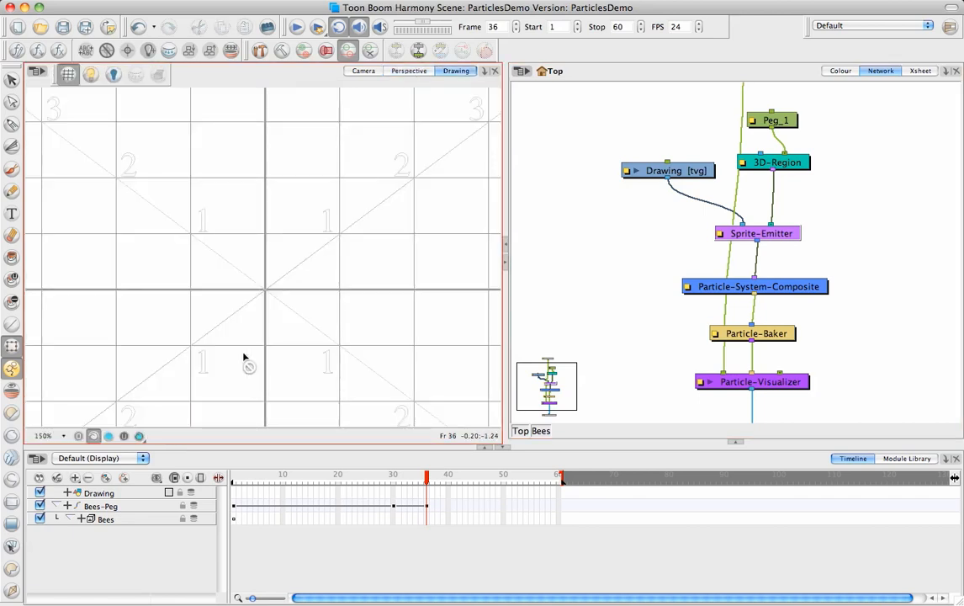
pyautogui.scroll(-4, 240, 317)
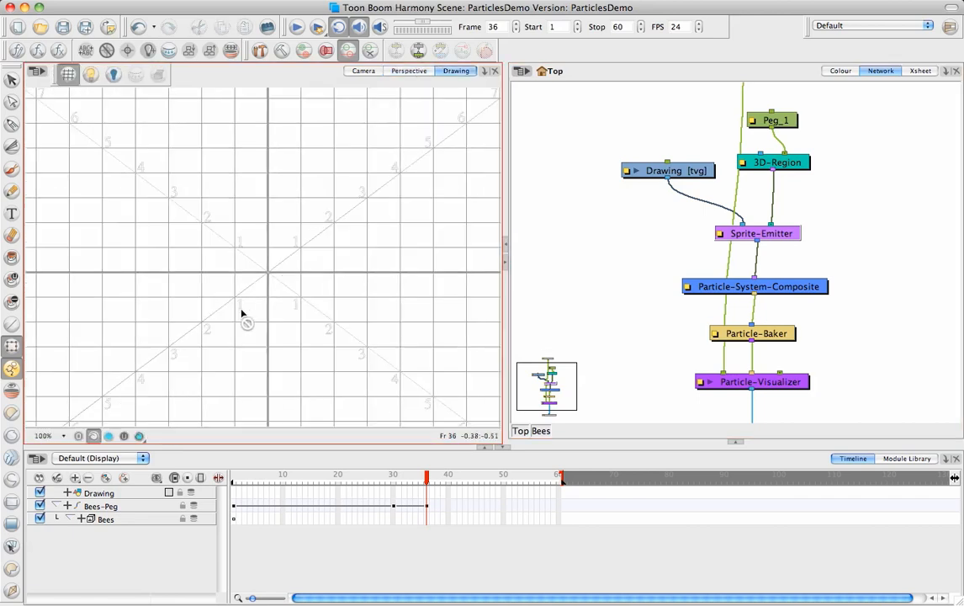
pyautogui.scroll(-2, 245, 304)
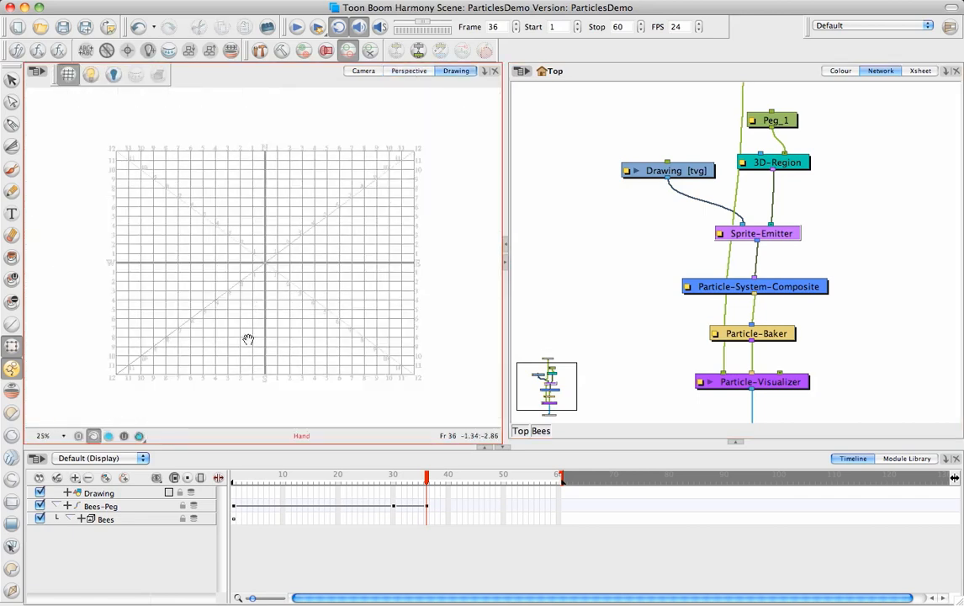
pyautogui.click(233, 480)
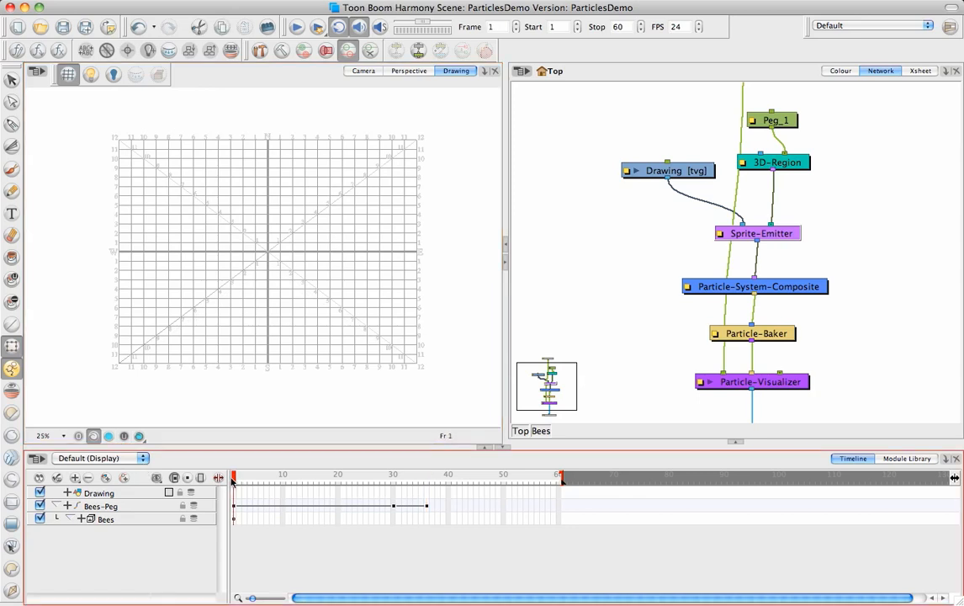
pyautogui.click(79, 436)
pyautogui.click(139, 436)
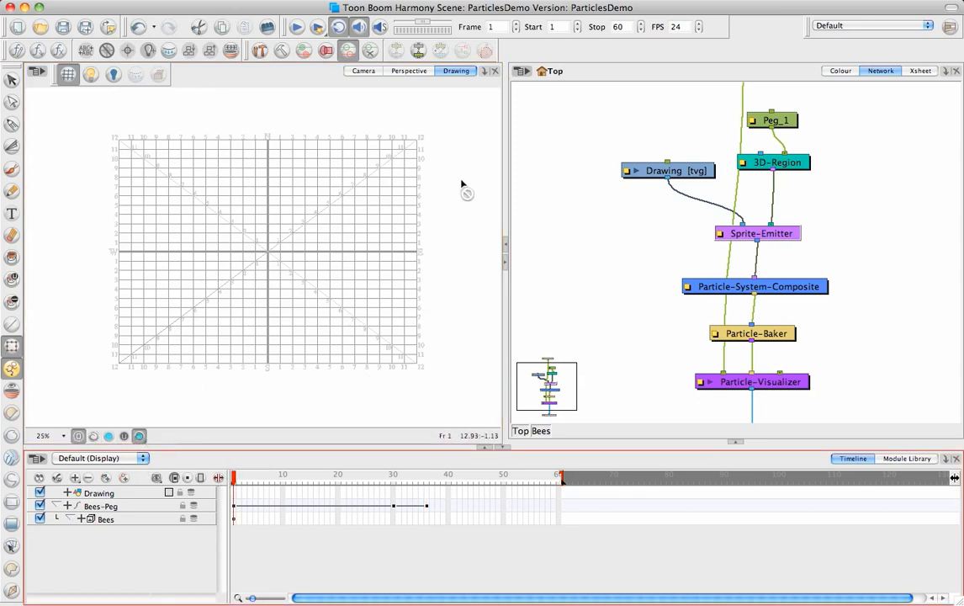
pyautogui.click(683, 170)
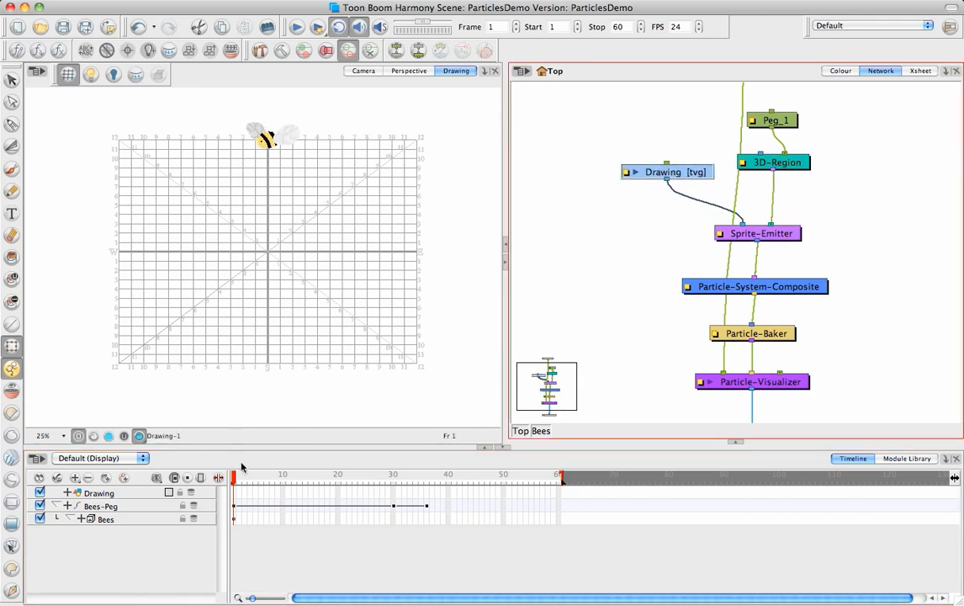
pyautogui.moveTo(234, 479)
pyautogui.mouseDown()
pyautogui.moveTo(275, 493)
pyautogui.moveTo(239, 503)
pyautogui.moveTo(280, 508)
pyautogui.moveTo(228, 506)
pyautogui.mouseUp()
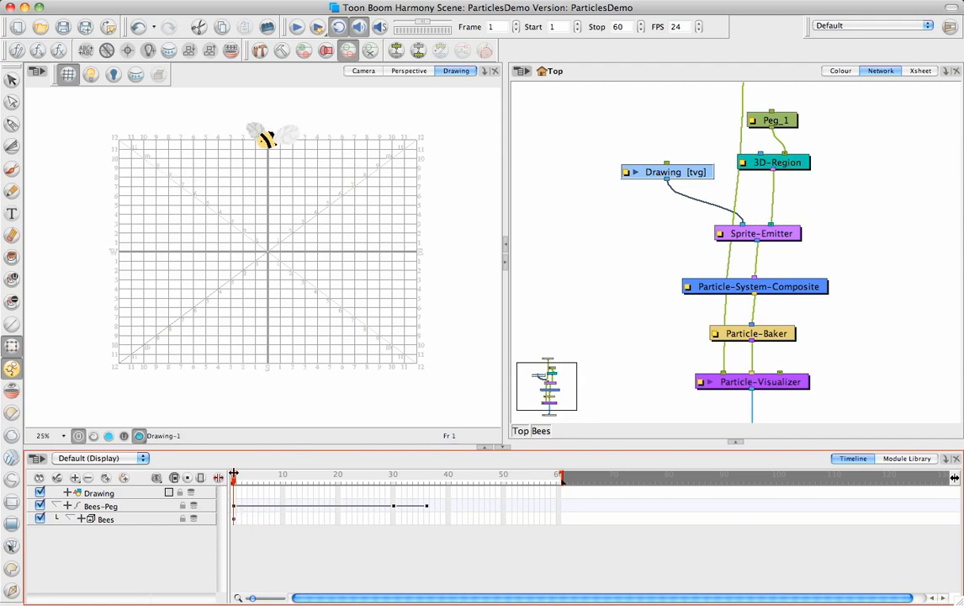
# Step: Return to the Camera view, deselect the drawing and scrub the bee swarm animation from frame 1 to frame 44
pyautogui.click(365, 71)
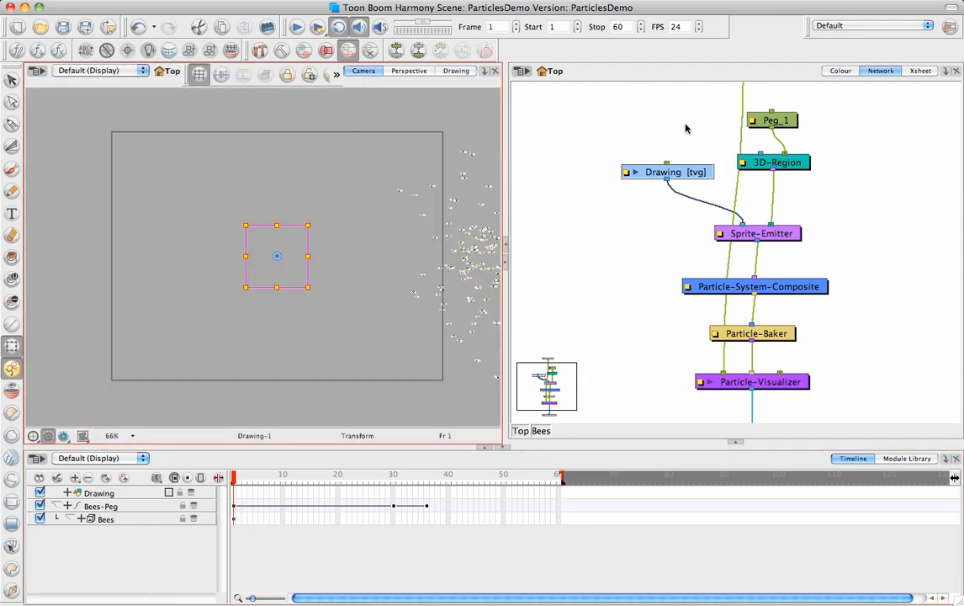
pyautogui.click(276, 405)
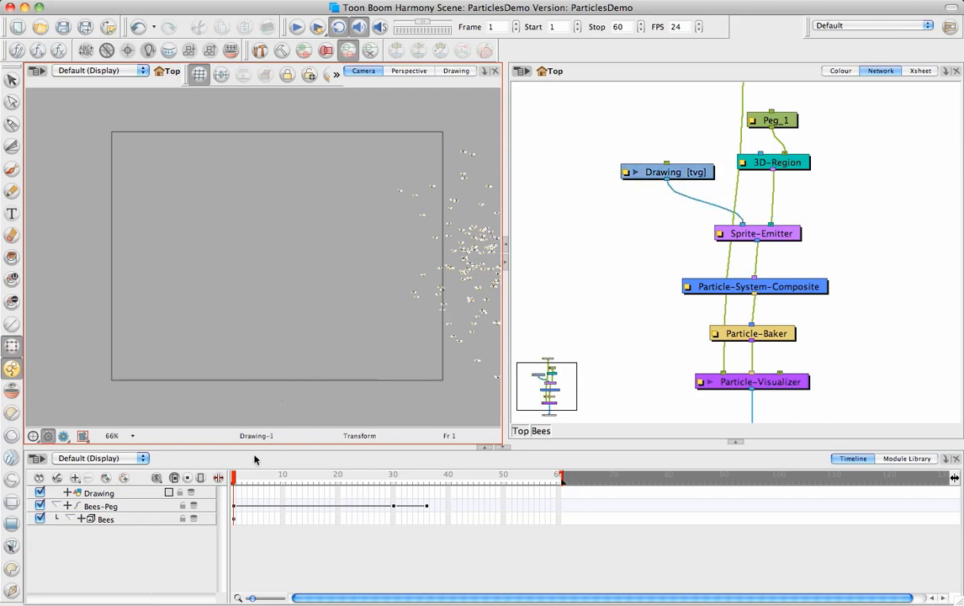
pyautogui.moveTo(233, 480); pyautogui.dragTo(469, 494)
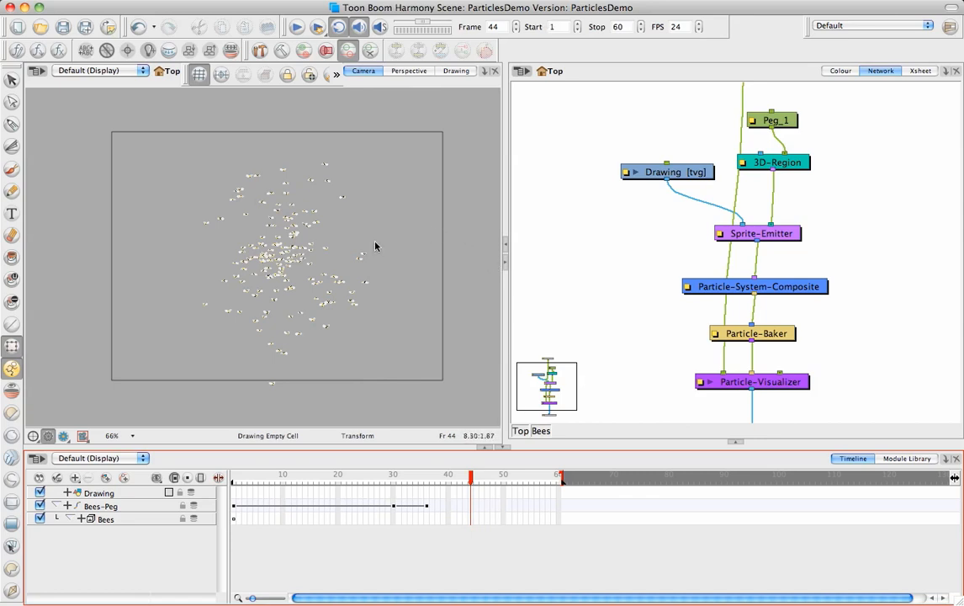
# Step: Undo all the Bees edits, back to the scene without the Bees particle system
pyautogui.press('super+z')
pyautogui.press('super+z')
pyautogui.press('super+z')
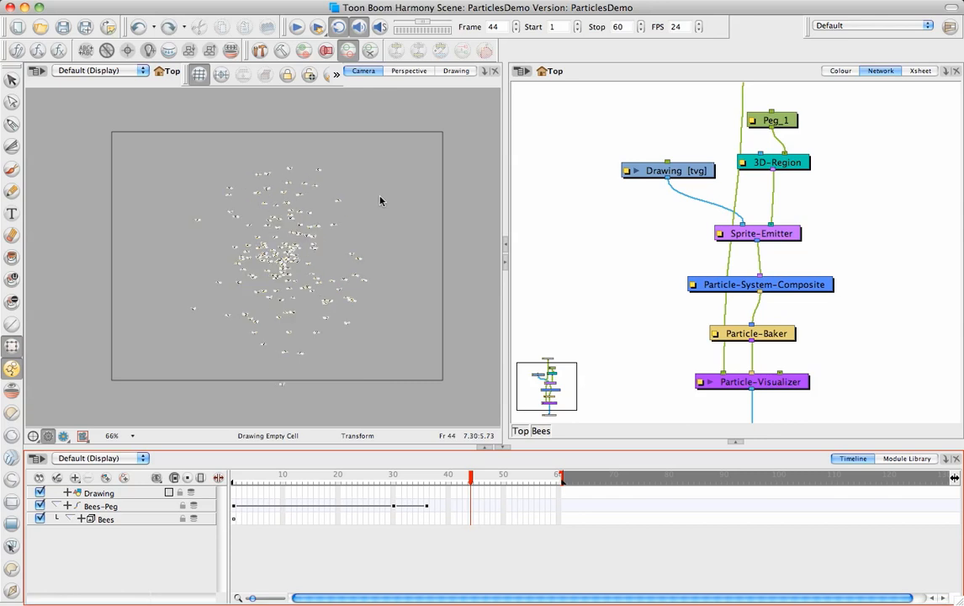
pyautogui.press('super+z')
pyautogui.press('super+z')
pyautogui.press('super+z')
pyautogui.press('super+z')
pyautogui.press('super+z')
pyautogui.press('super+z')
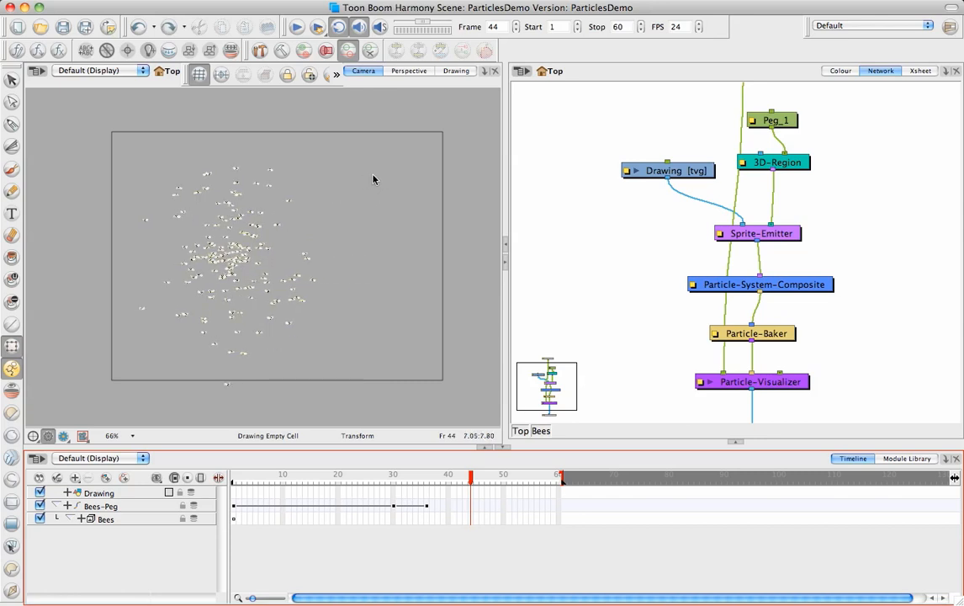
pyautogui.press('super+z')
pyautogui.press('super+z')
pyautogui.press('super+z')
pyautogui.press('super+z')
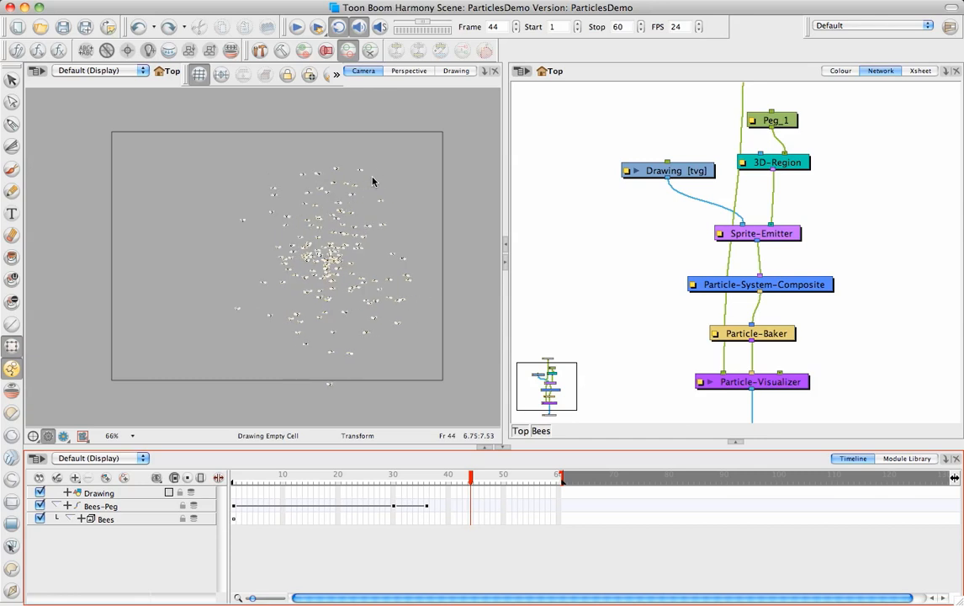
pyautogui.press('super+z')
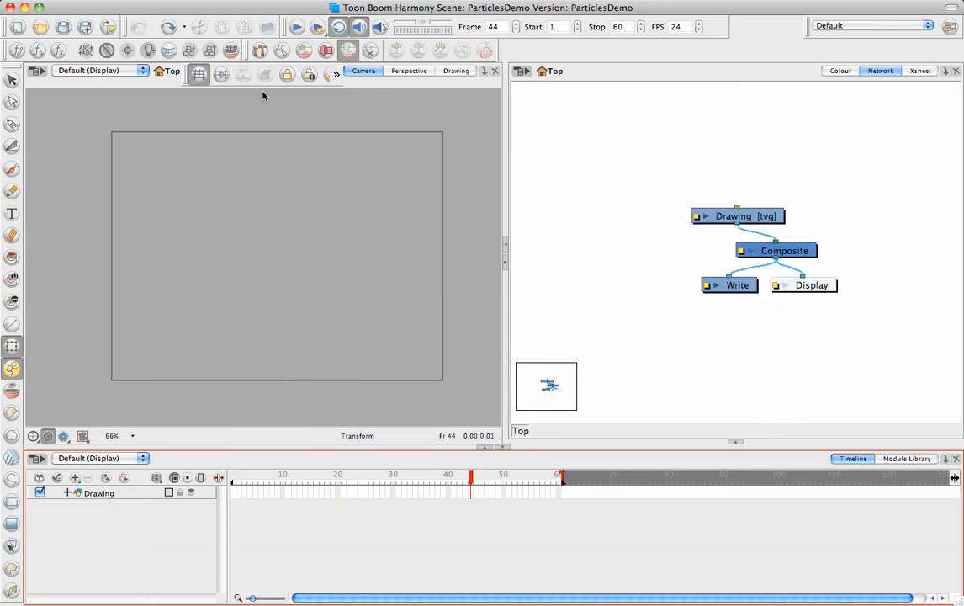
# Step: Add the Lemmings replicator particle preset to the scene and scrub the timeline back to frame 1
pyautogui.click(187, 1)
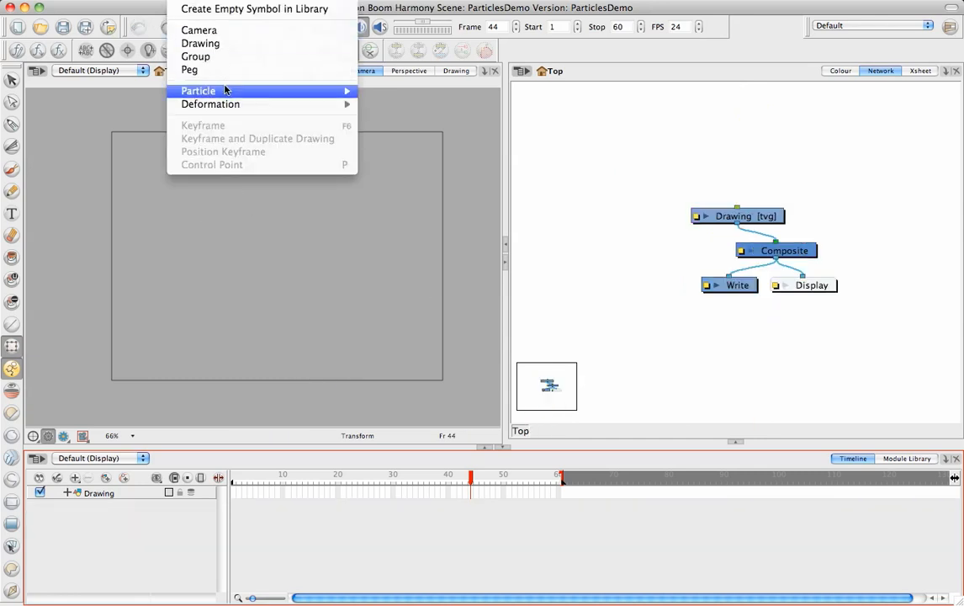
pyautogui.moveTo(227, 90)
pyautogui.moveTo(418, 132)
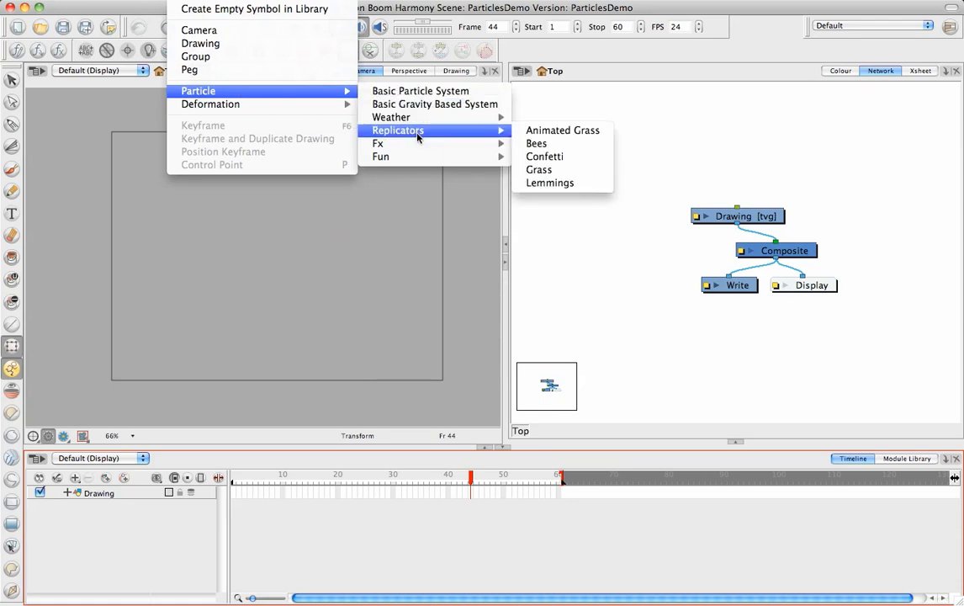
pyautogui.click(549, 184)
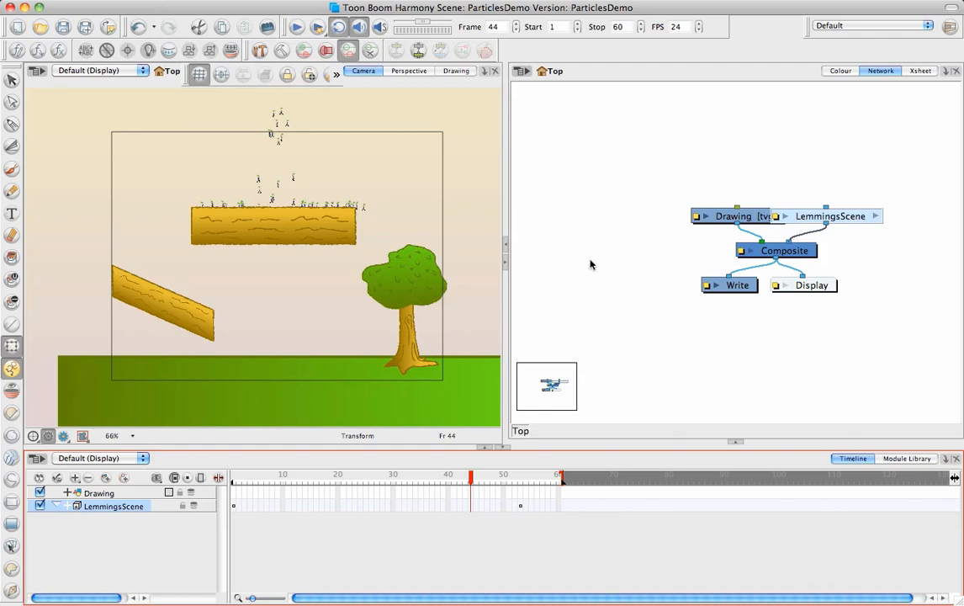
pyautogui.click(591, 264)
pyautogui.moveTo(470, 481); pyautogui.dragTo(224, 476)
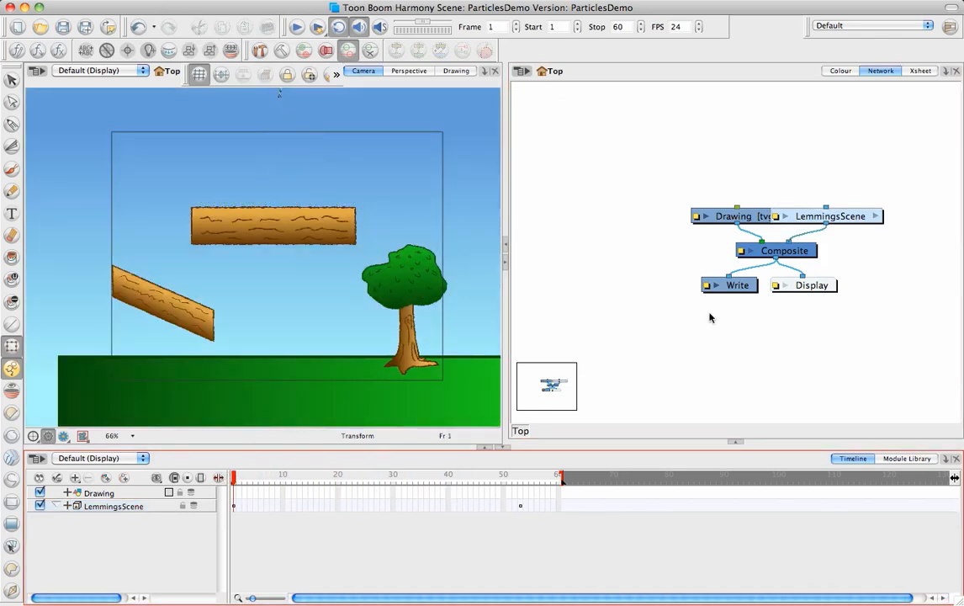
# Step: Move the LemmingsScene module clear of the Drawing module and open it down to the Lemmings_ParticleGroup_ network
pyautogui.moveTo(850, 219); pyautogui.dragTo(862, 191)
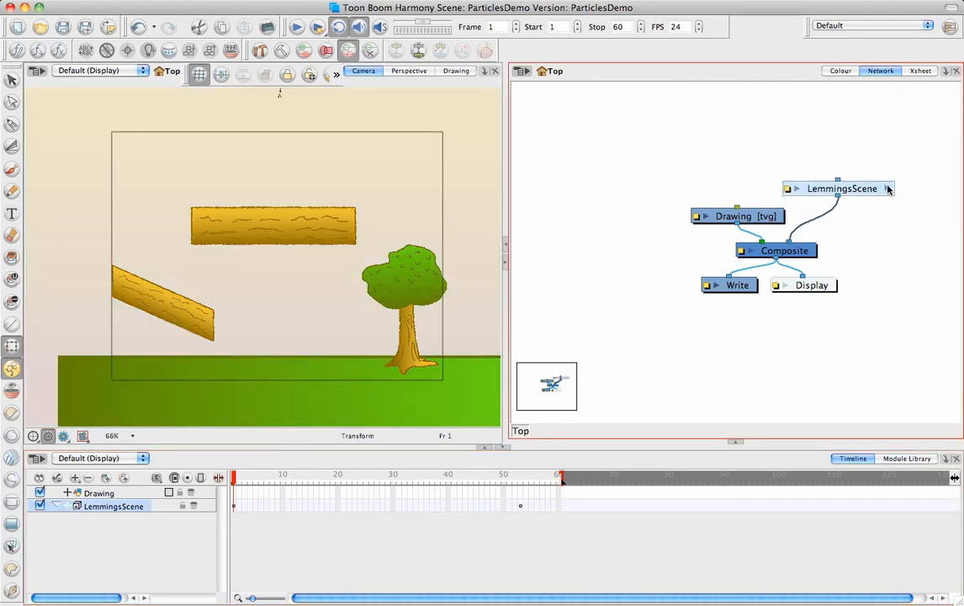
pyautogui.click(888, 189)
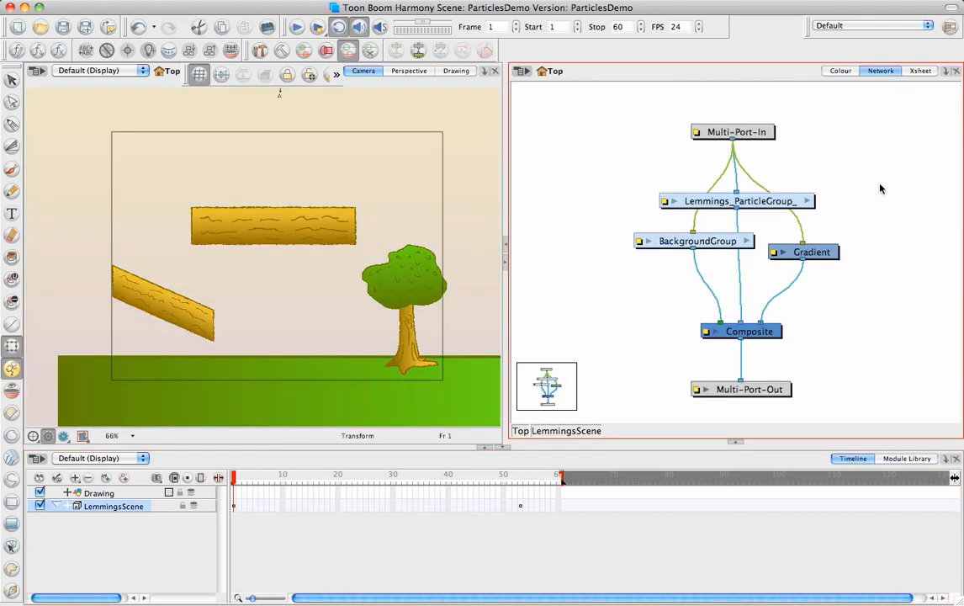
pyautogui.click(806, 202)
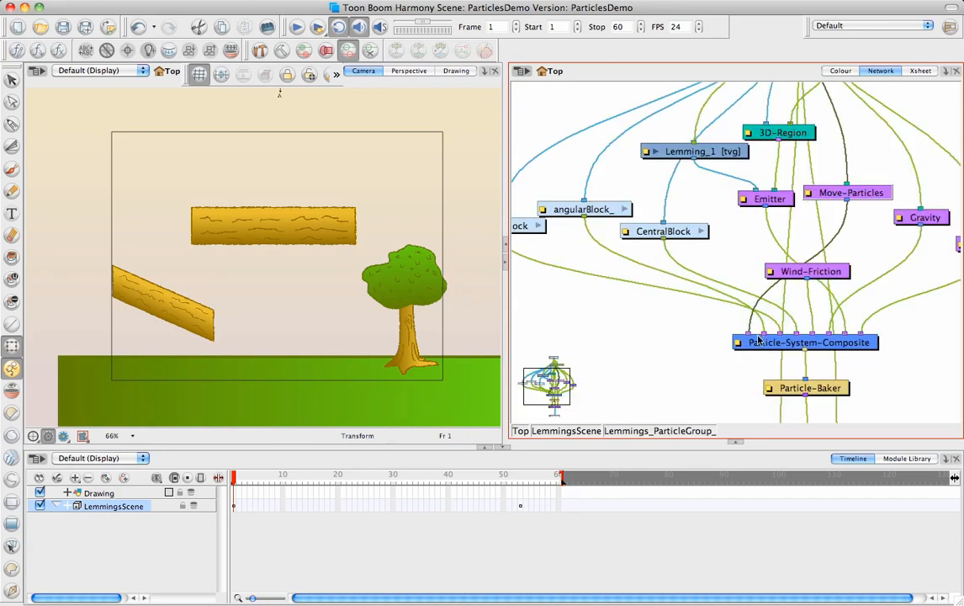
# Step: Reposition the Lemming_1, groundBlock, angularBlock_ and CentralBlock modules slightly within the Lemmings particle network
pyautogui.moveTo(780, 307); pyautogui.dragTo(777, 321)
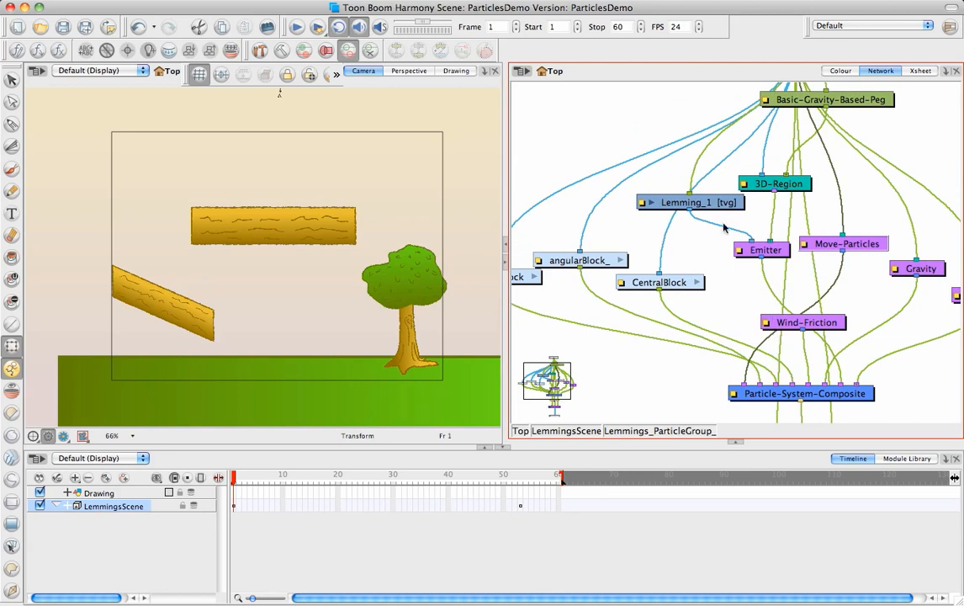
pyautogui.moveTo(721, 203); pyautogui.dragTo(710, 206)
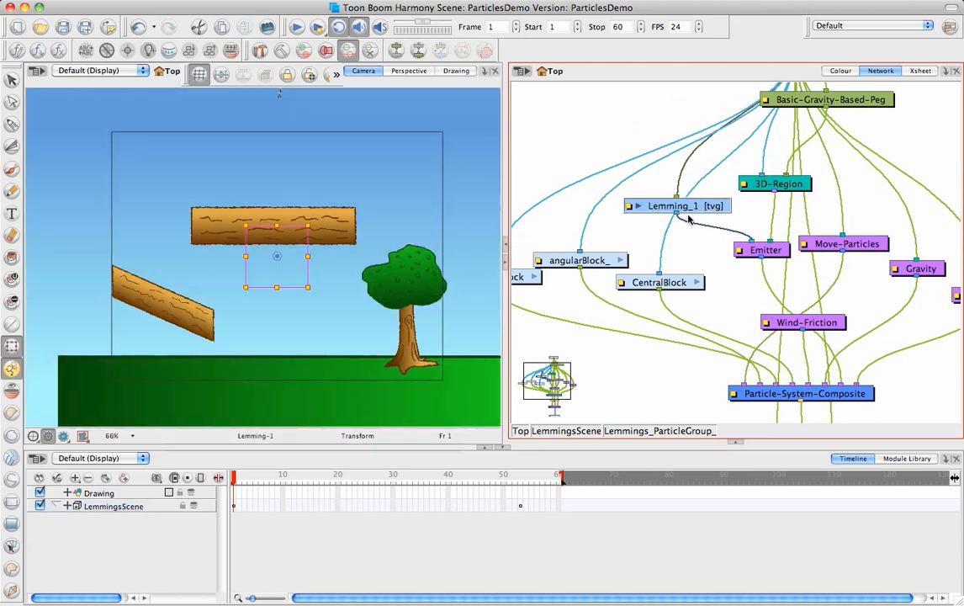
pyautogui.scroll(-3, 677, 261)
pyautogui.hscroll(-4, 677, 260)
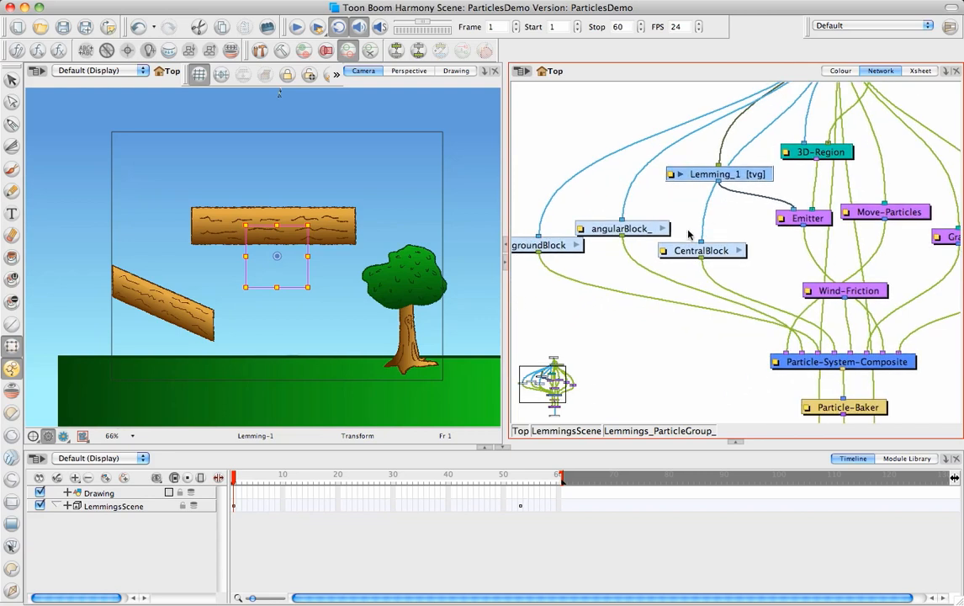
pyautogui.moveTo(569, 249); pyautogui.dragTo(571, 270)
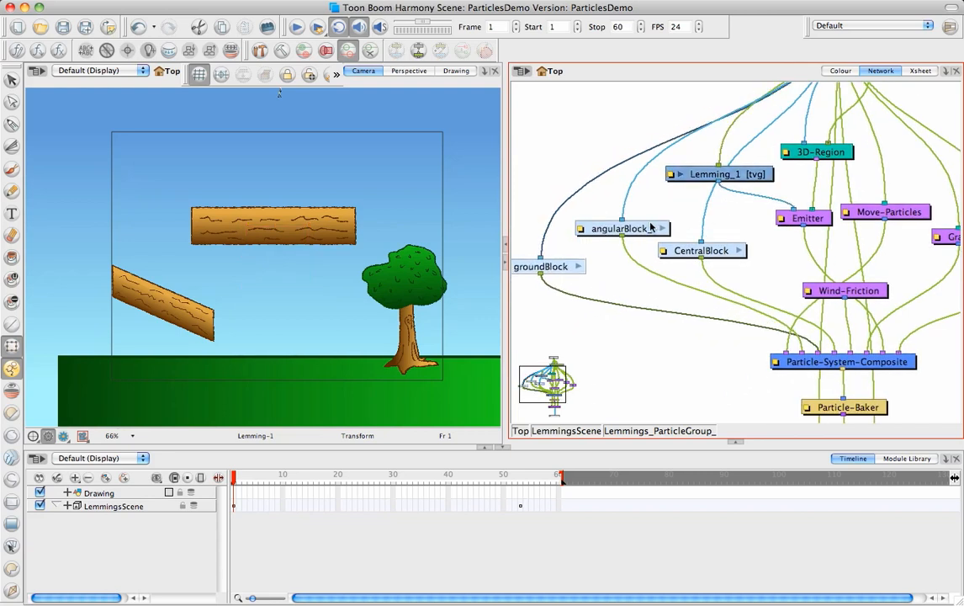
pyautogui.moveTo(650, 227); pyautogui.dragTo(632, 231)
pyautogui.moveTo(713, 250); pyautogui.dragTo(710, 208)
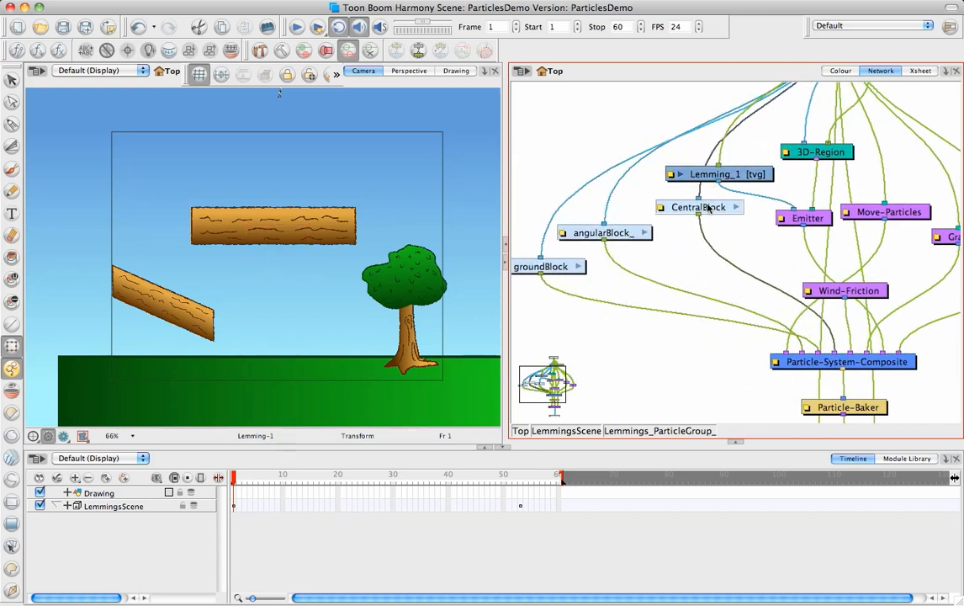
# Step: Examine the modules inside the CentralBlock group and return to the Lemmings_ParticleGroup_ network
pyautogui.click(735, 207)
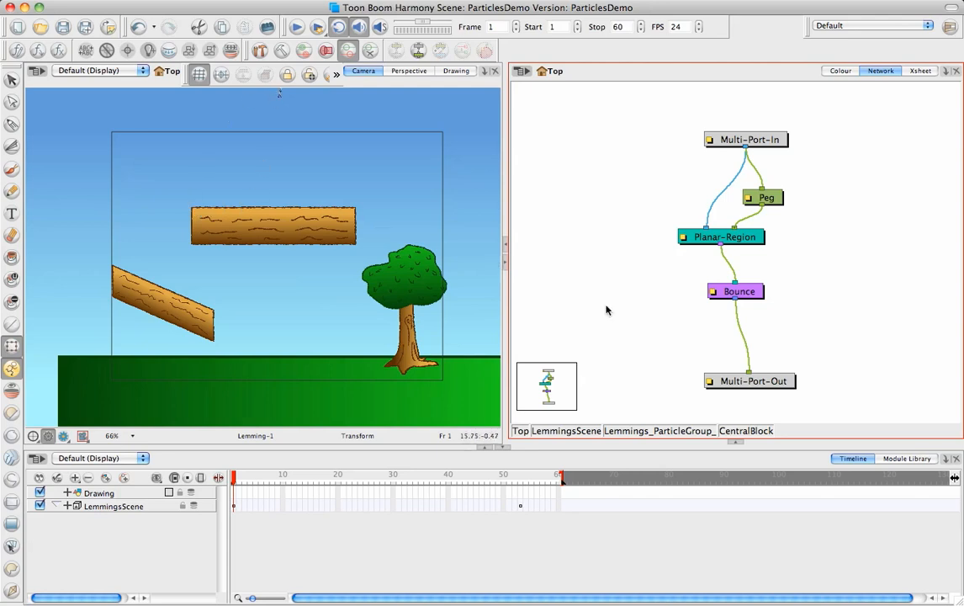
pyautogui.click(641, 432)
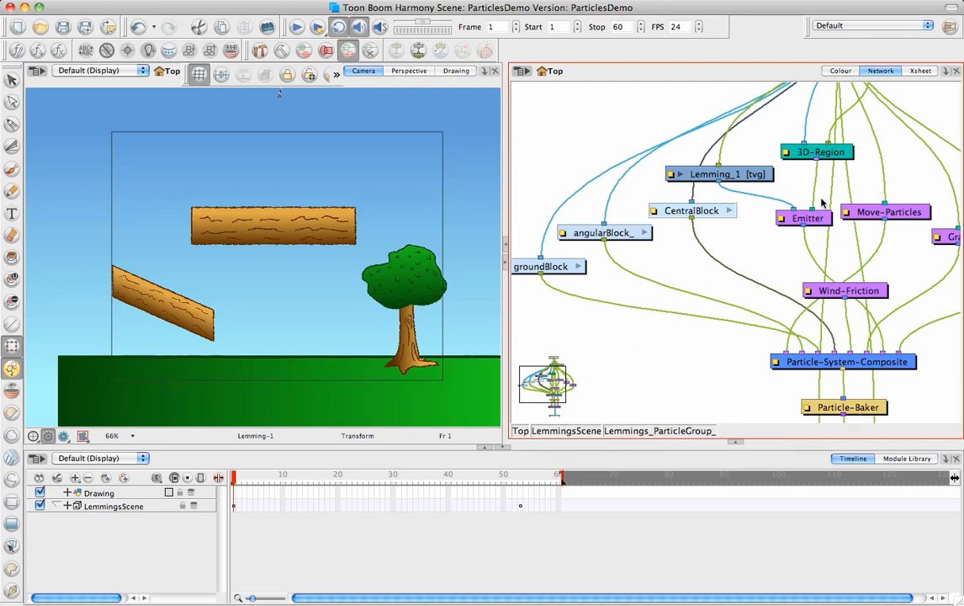
pyautogui.moveTo(792, 198); pyautogui.dragTo(786, 235)
# Step: Show the Lemming_1 sprite enlarged in the Drawing view and scrub its walk cycle from frame 1 to frame 14
pyautogui.click(748, 212)
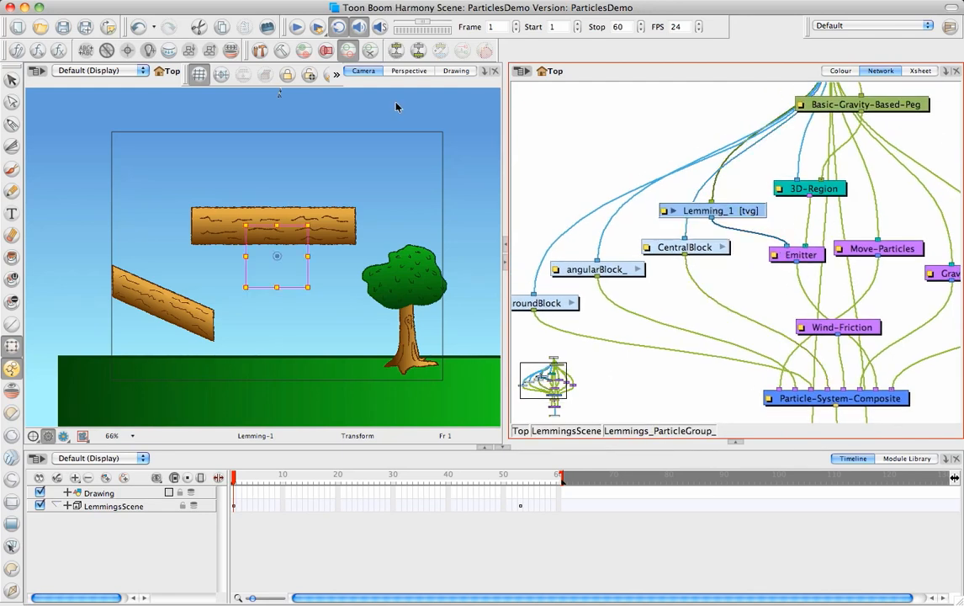
pyautogui.click(454, 71)
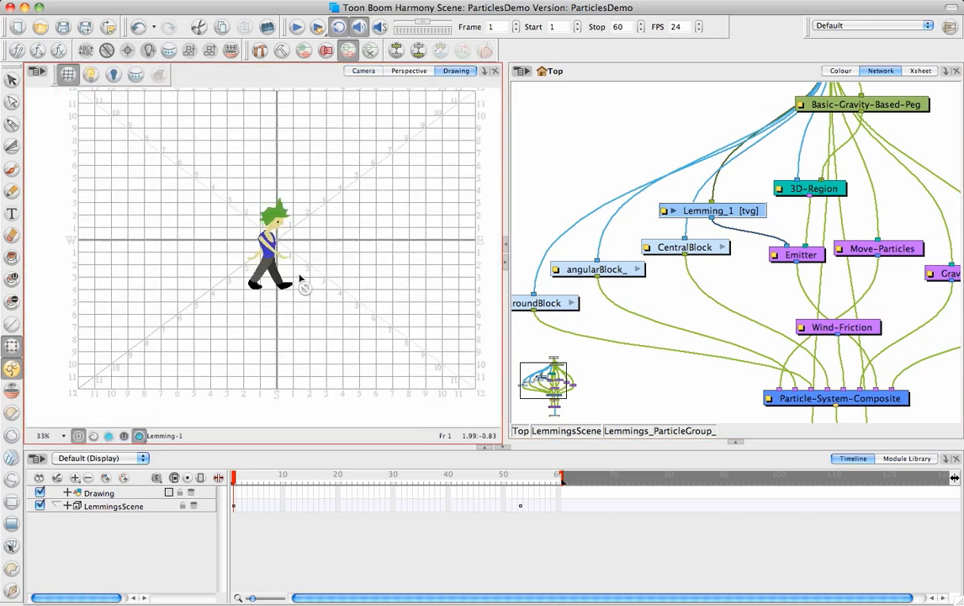
pyautogui.press('2')
pyautogui.moveTo(310, 316); pyautogui.dragTo(296, 348)
pyautogui.click(238, 478)
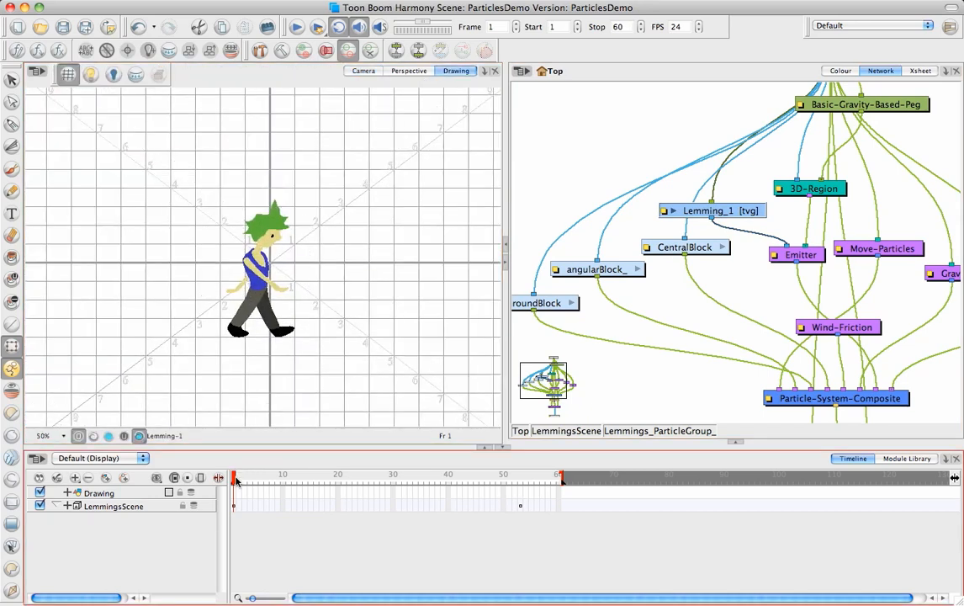
pyautogui.moveTo(237, 480); pyautogui.dragTo(306, 492)
# Step: Return to the Camera view, scrub the lemmings scene back to frame 1 and deselect Lemming_1
pyautogui.click(371, 71)
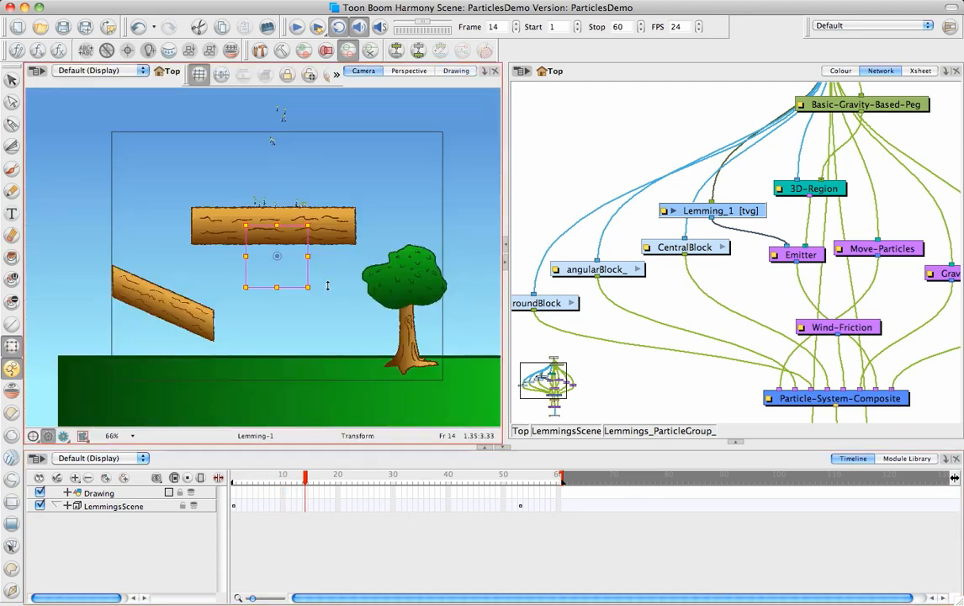
pyautogui.moveTo(295, 478); pyautogui.dragTo(236, 481)
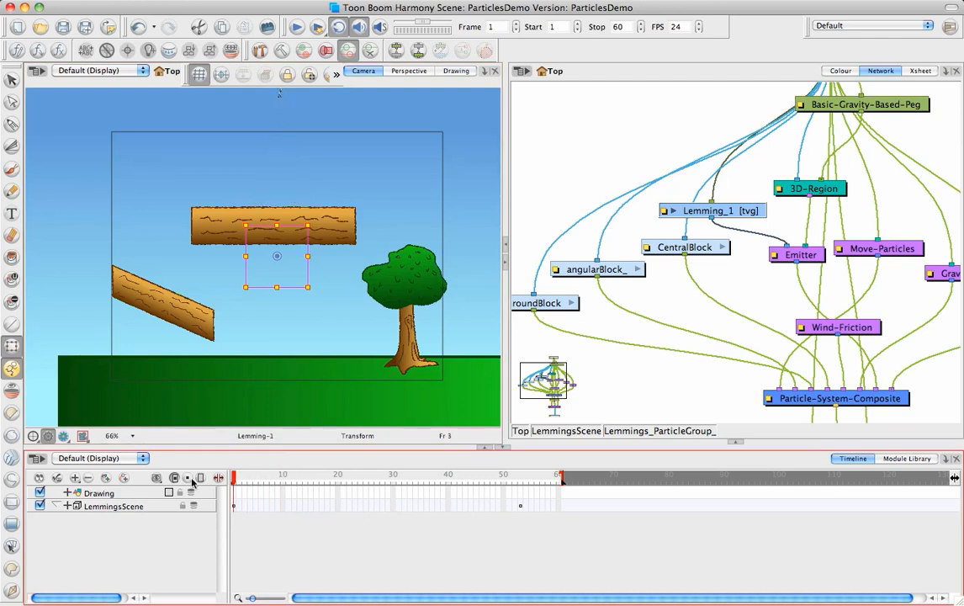
pyautogui.click(460, 236)
pyautogui.click(566, 161)
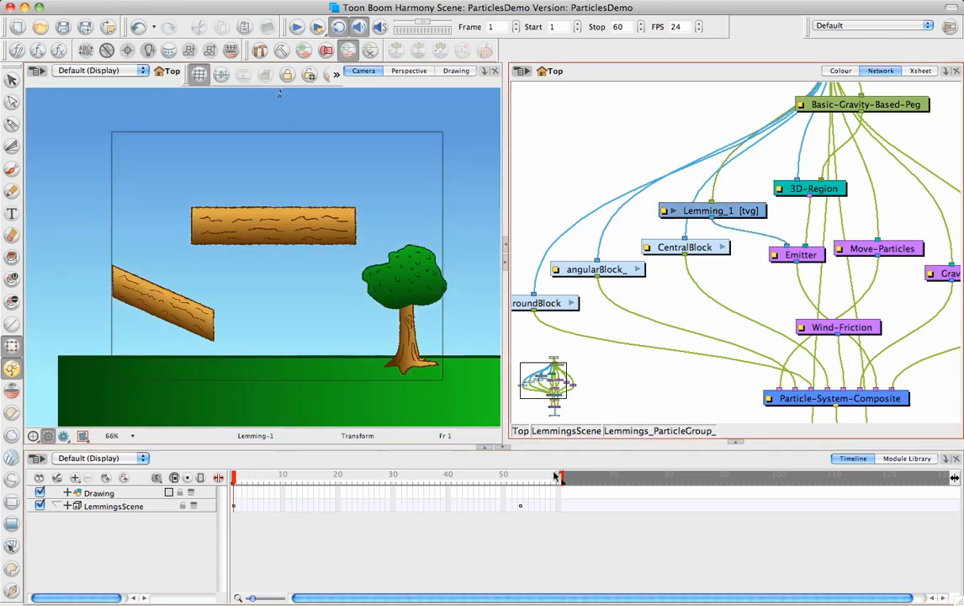
# Step: Extend the lemmings scene's length to 110 frames
pyautogui.moveTo(561, 477); pyautogui.dragTo(838, 505)
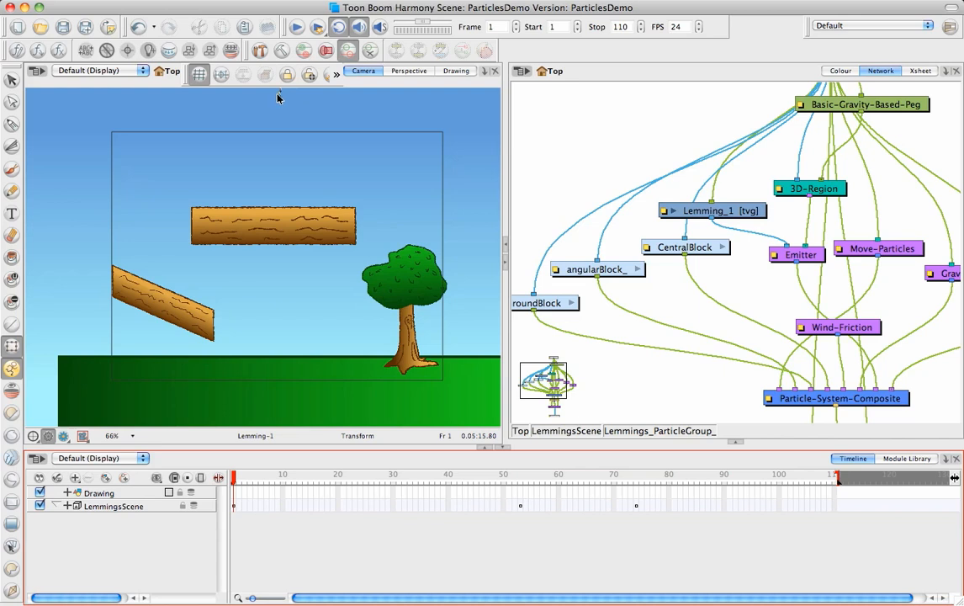
# Step: Nudge the Wind-Friction module slightly sideways within the Lemmings particle network
pyautogui.moveTo(842, 281); pyautogui.dragTo(664, 255)
pyautogui.click(783, 248)
pyautogui.moveTo(784, 248); pyautogui.dragTo(785, 251)
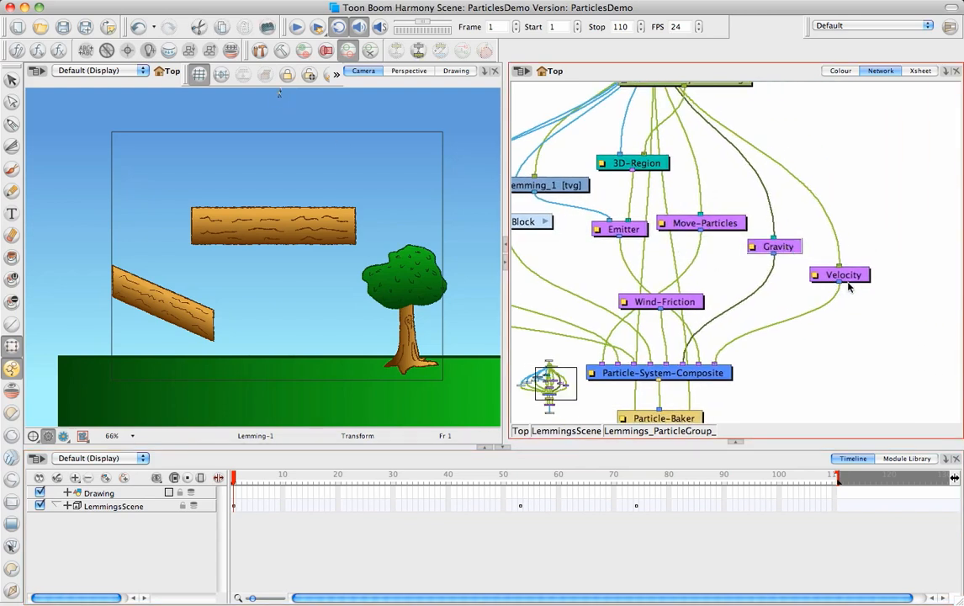
pyautogui.click(683, 303)
pyautogui.moveTo(683, 306); pyautogui.dragTo(694, 306)
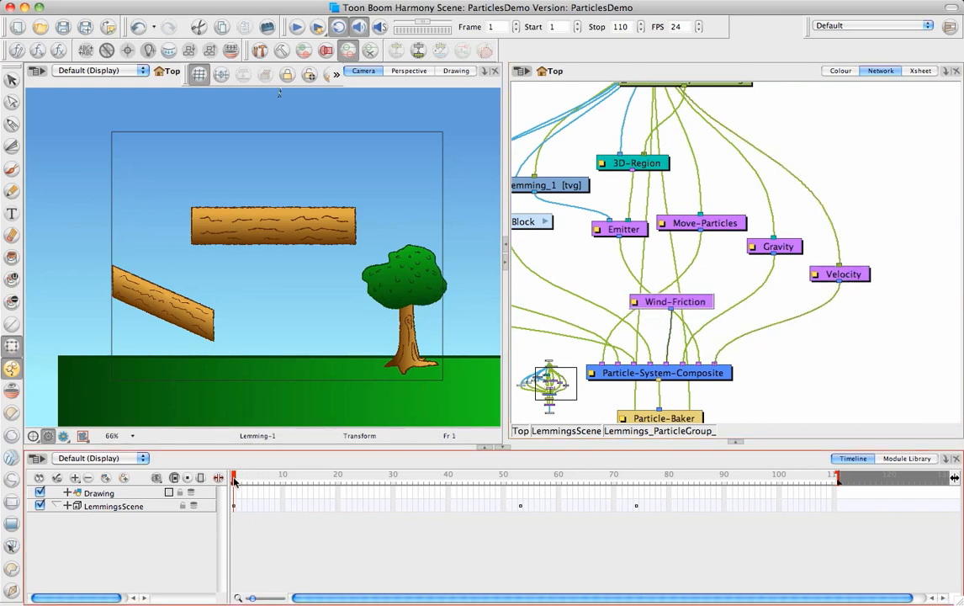
# Step: Scrub the lemmings scene to frame 9, inspect the lemmings above the central block up close, and scrub on to frame 36
pyautogui.moveTo(235, 480); pyautogui.dragTo(277, 482)
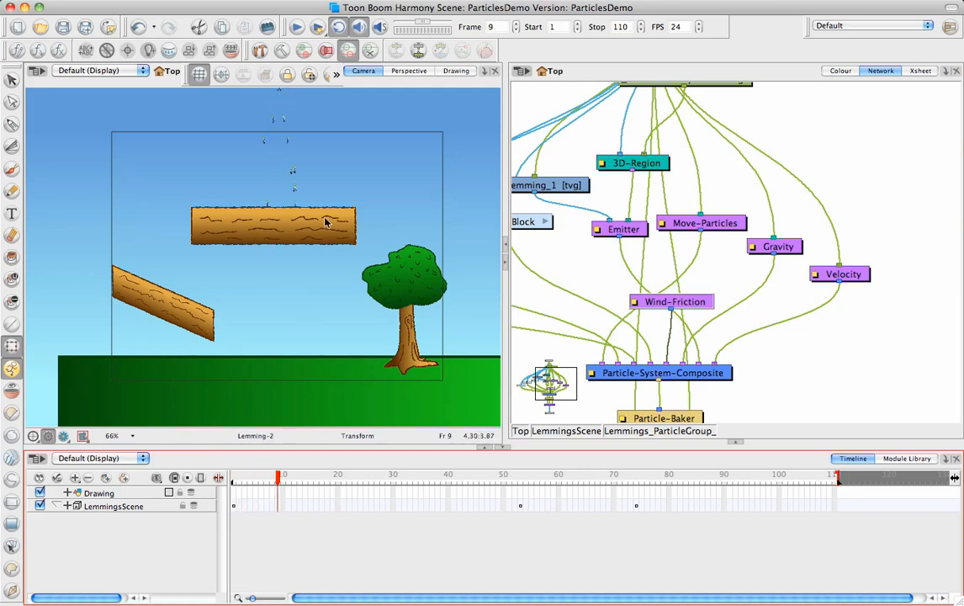
pyautogui.moveTo(292, 291); pyautogui.dragTo(319, 240)
pyautogui.scroll(10, 329, 299)
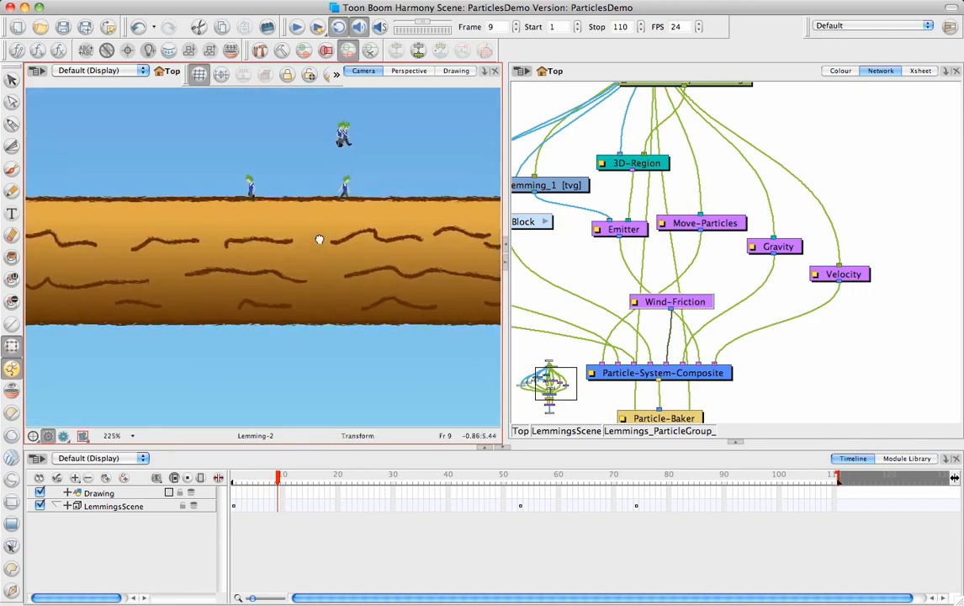
pyautogui.moveTo(352, 171); pyautogui.dragTo(334, 292)
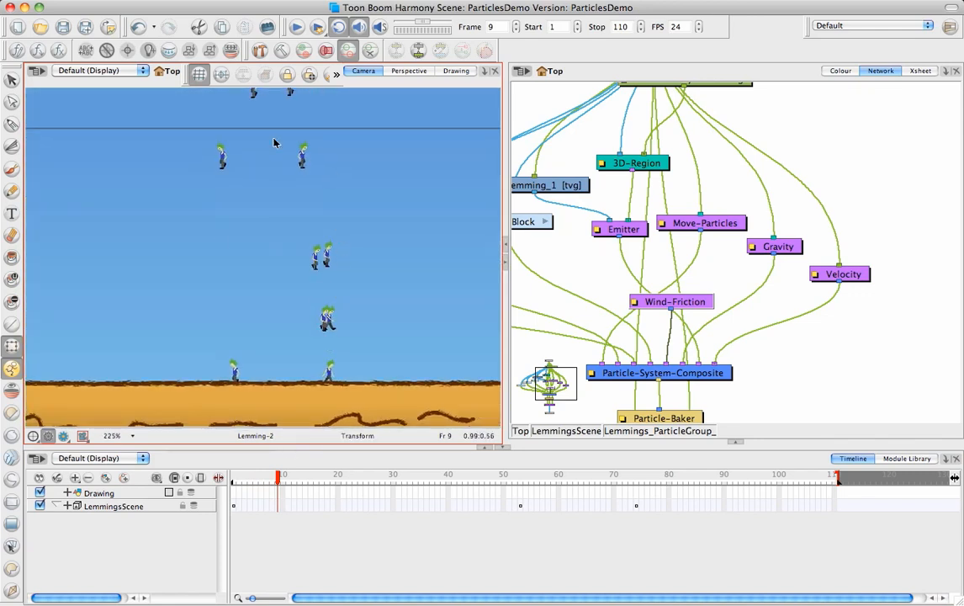
pyautogui.moveTo(278, 477); pyautogui.dragTo(426, 504)
# Step: Frame the central block's edge with the angled block below it and scrub from frame 36 to frame 67
pyautogui.press('space')
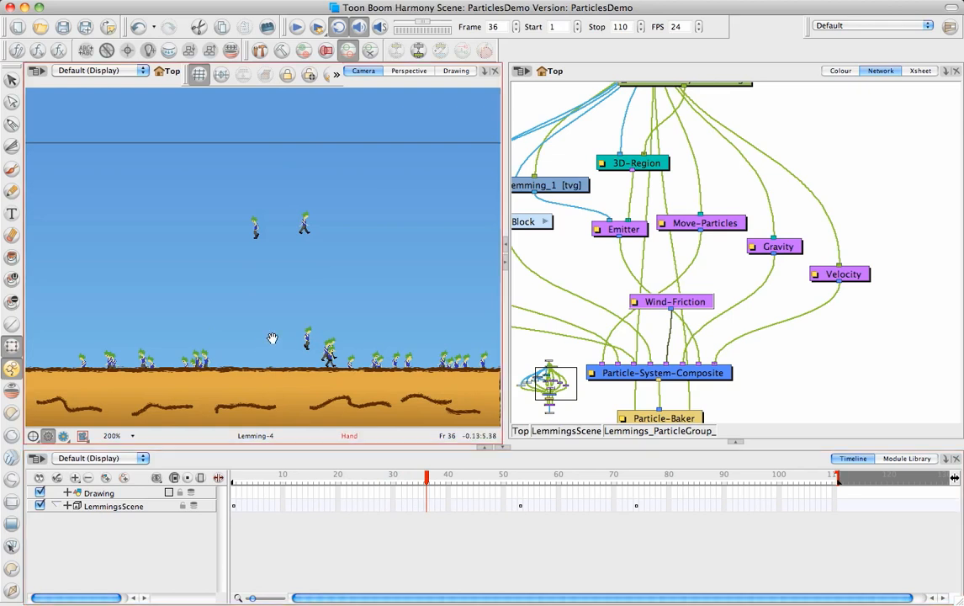
pyautogui.moveTo(274, 339); pyautogui.dragTo(302, 318)
pyautogui.press('1')
pyautogui.press('1')
pyautogui.press('1')
pyautogui.press('space')
pyautogui.moveTo(222, 314); pyautogui.dragTo(367, 258)
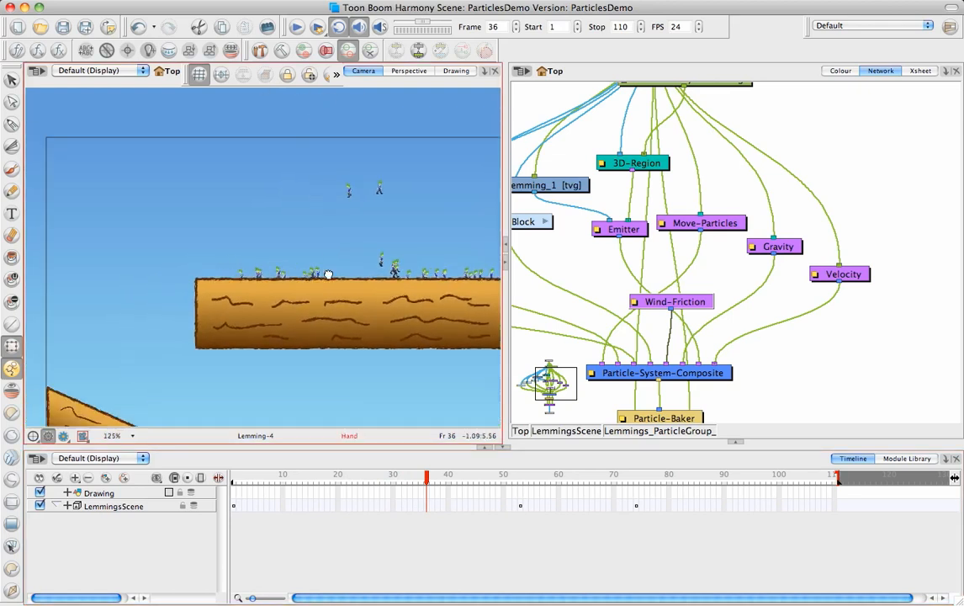
pyautogui.moveTo(421, 315); pyautogui.dragTo(419, 314)
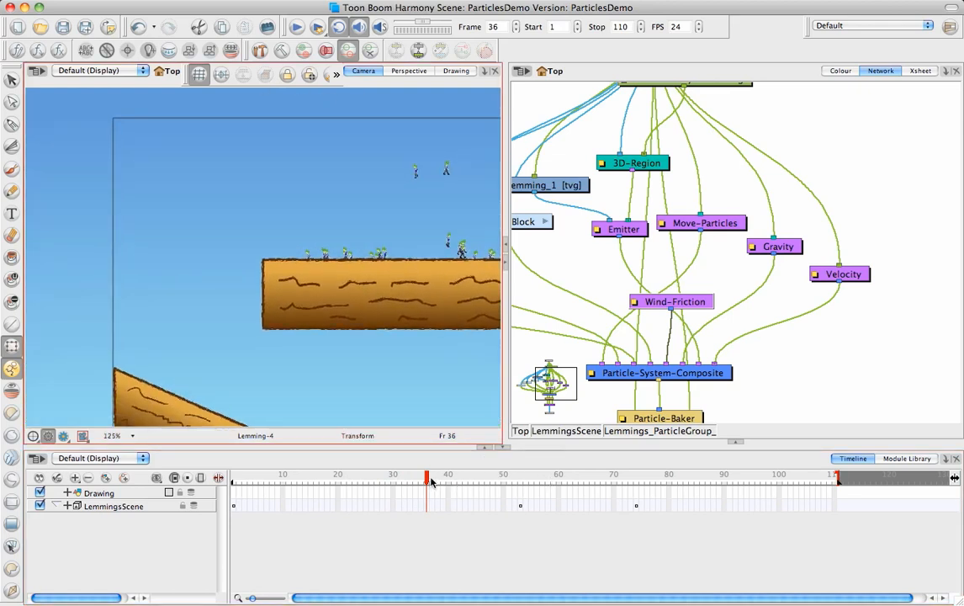
pyautogui.moveTo(426, 484); pyautogui.dragTo(597, 510)
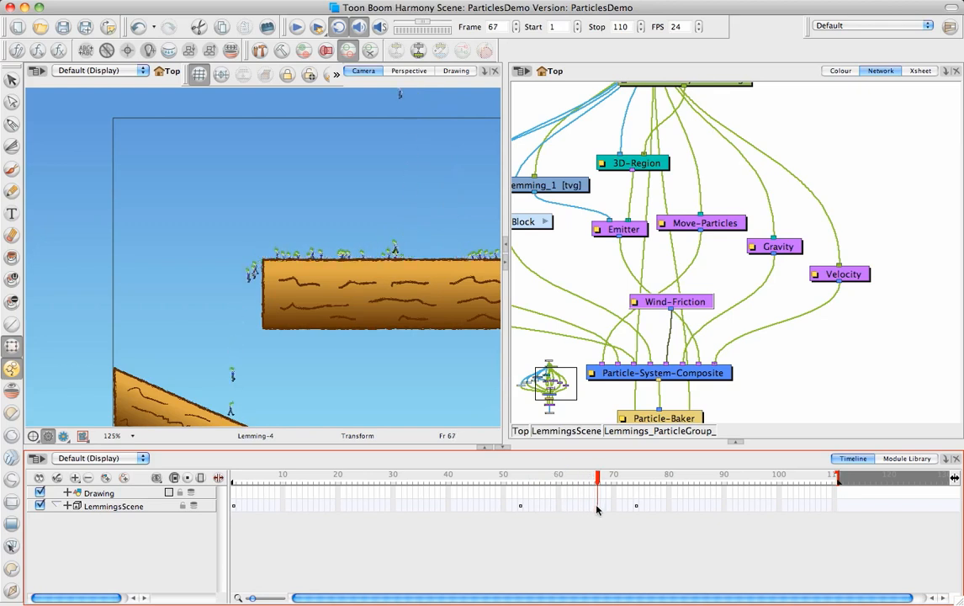
# Step: Inspect the lemmings dropping onto the angled block at 200% zoom and scrub to frame 76
pyautogui.moveTo(361, 357); pyautogui.dragTo(369, 261)
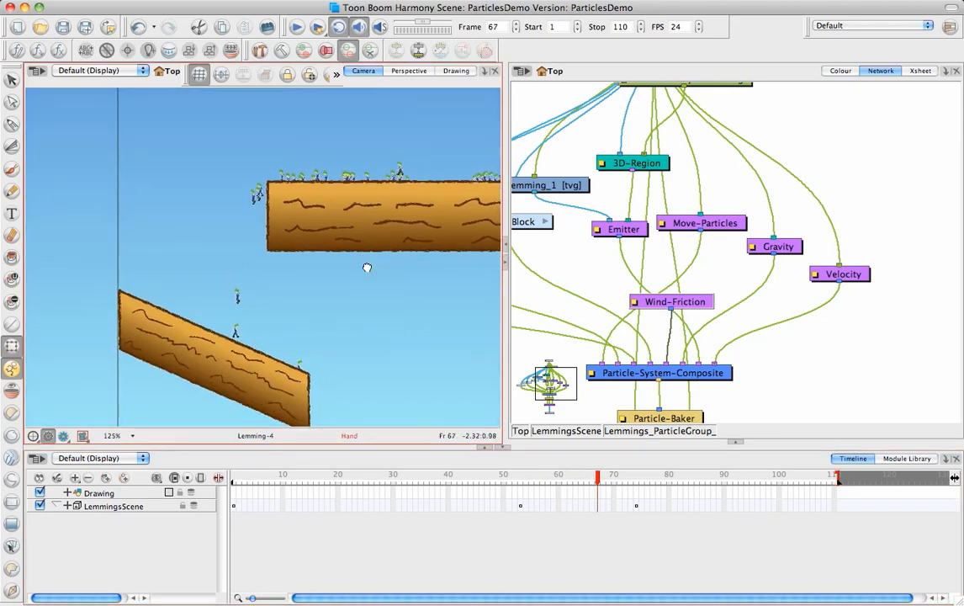
pyautogui.press('2')
pyautogui.press('2')
pyautogui.press('2')
pyautogui.moveTo(258, 356); pyautogui.dragTo(250, 382)
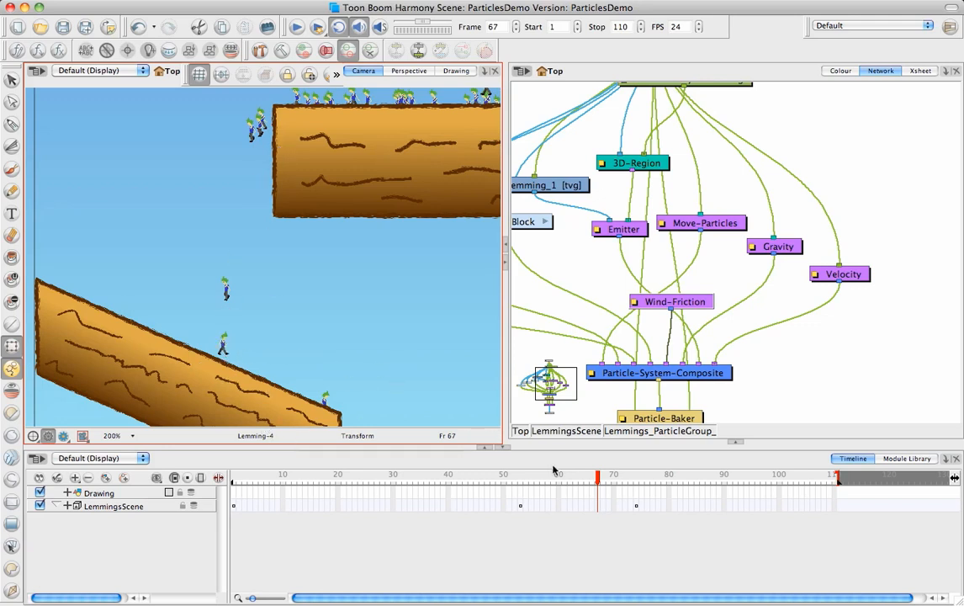
pyautogui.moveTo(600, 478); pyautogui.dragTo(648, 502)
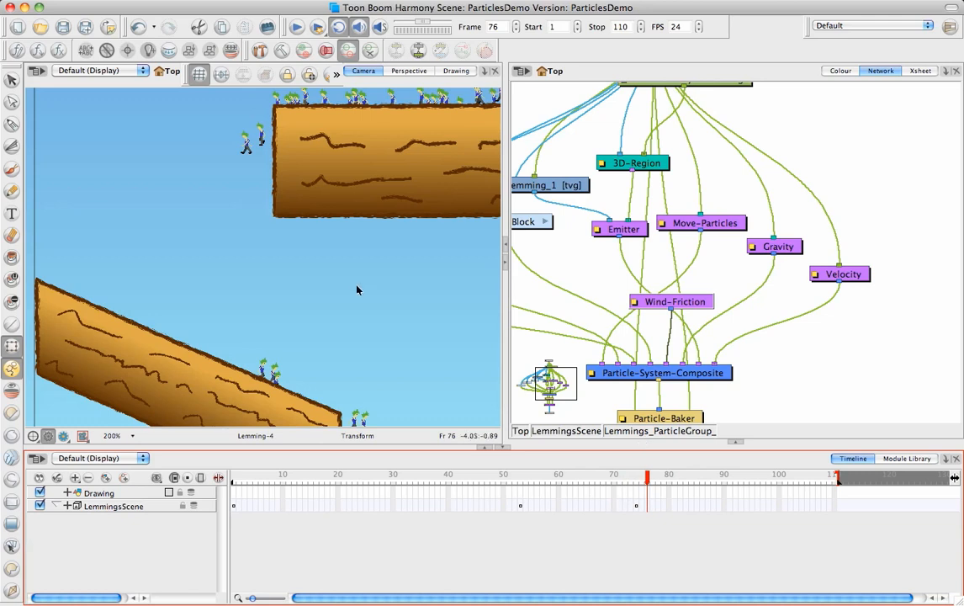
# Step: Examine the lemmings across both blocks and the ground at frame 76, and scrub through the scene to frame 103
pyautogui.moveTo(356, 290); pyautogui.dragTo(351, 205)
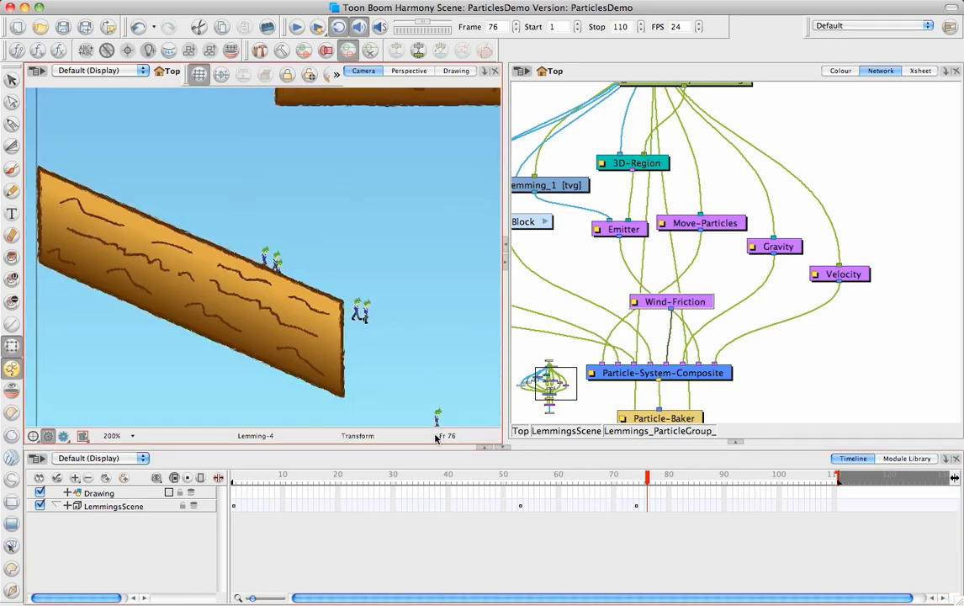
pyautogui.scroll(-3, 379, 263)
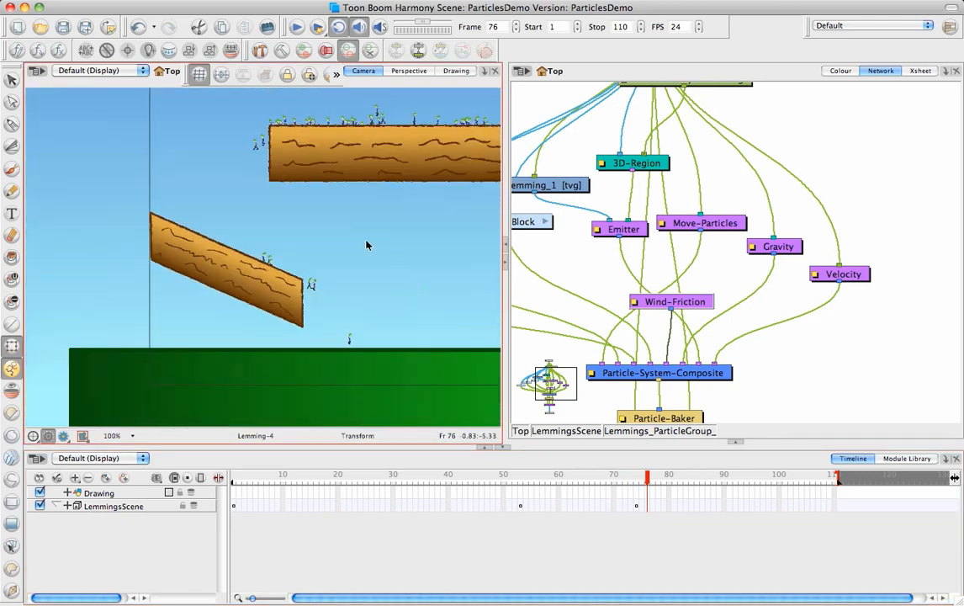
pyautogui.moveTo(313, 278); pyautogui.dragTo(255, 332)
pyautogui.press('1')
pyautogui.moveTo(338, 276); pyautogui.dragTo(332, 282)
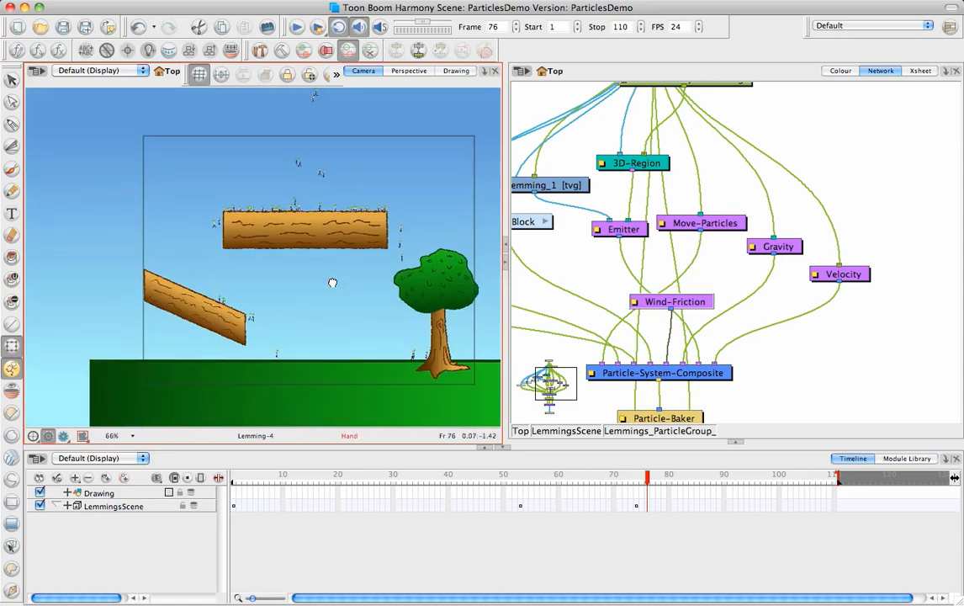
pyautogui.press('2')
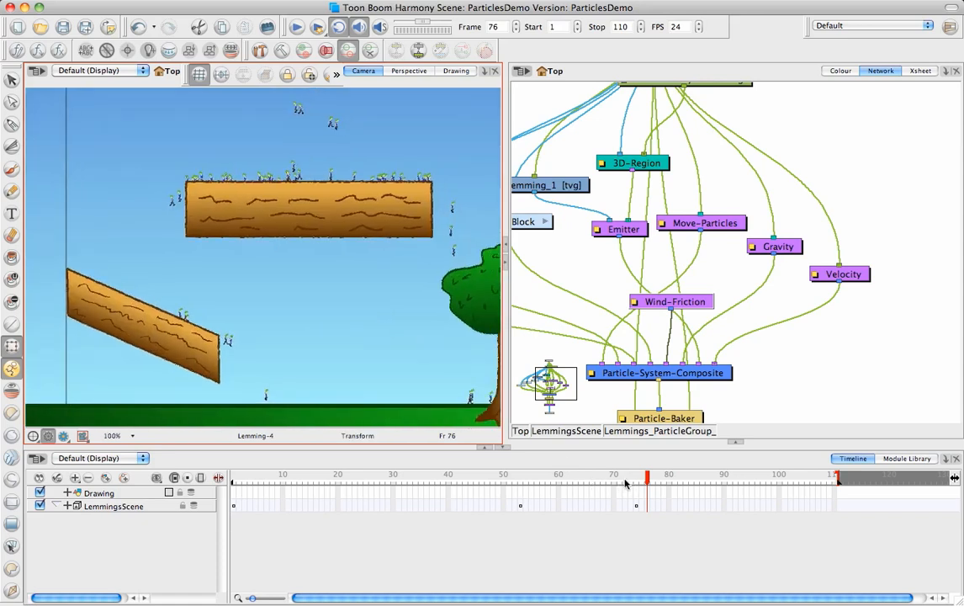
pyautogui.moveTo(258, 482); pyautogui.dragTo(811, 496)
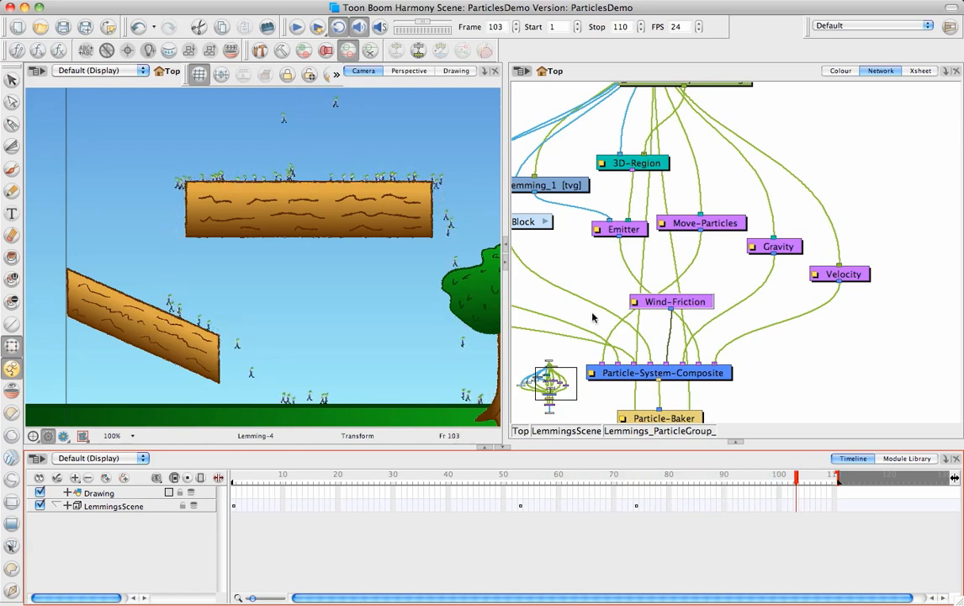
# Step: Enlarge the Camera and Network views and review the particle presets available for insertion, such as Basic Gravity Based System
pyautogui.moveTo(361, 447); pyautogui.dragTo(362, 499)
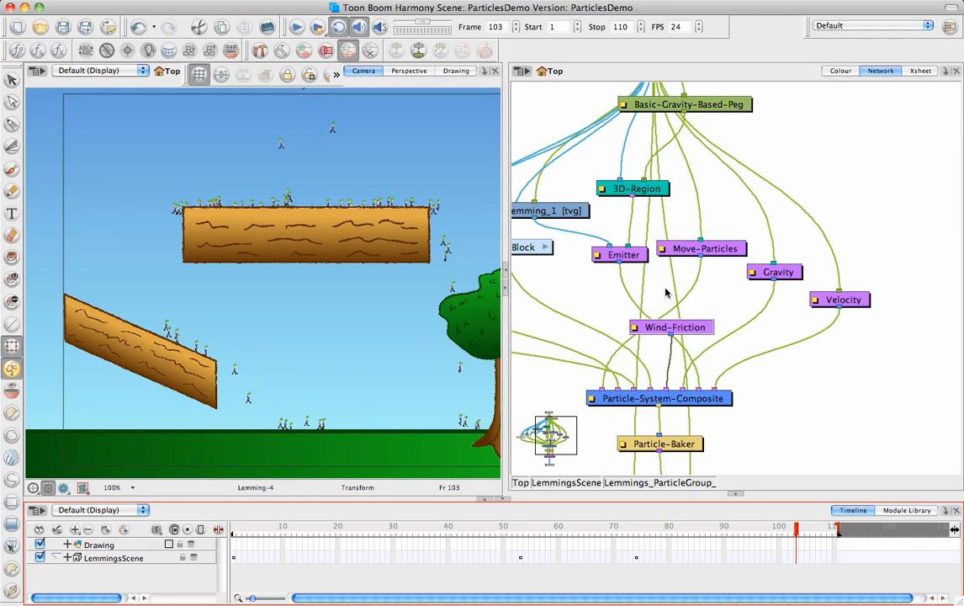
pyautogui.moveTo(638, 346); pyautogui.dragTo(754, 327)
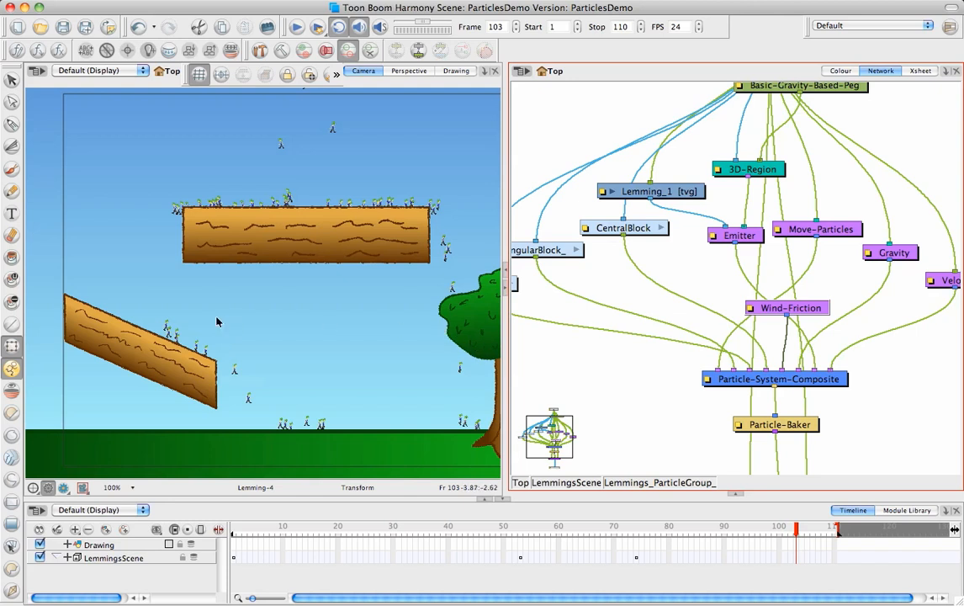
pyautogui.click(183, 2)
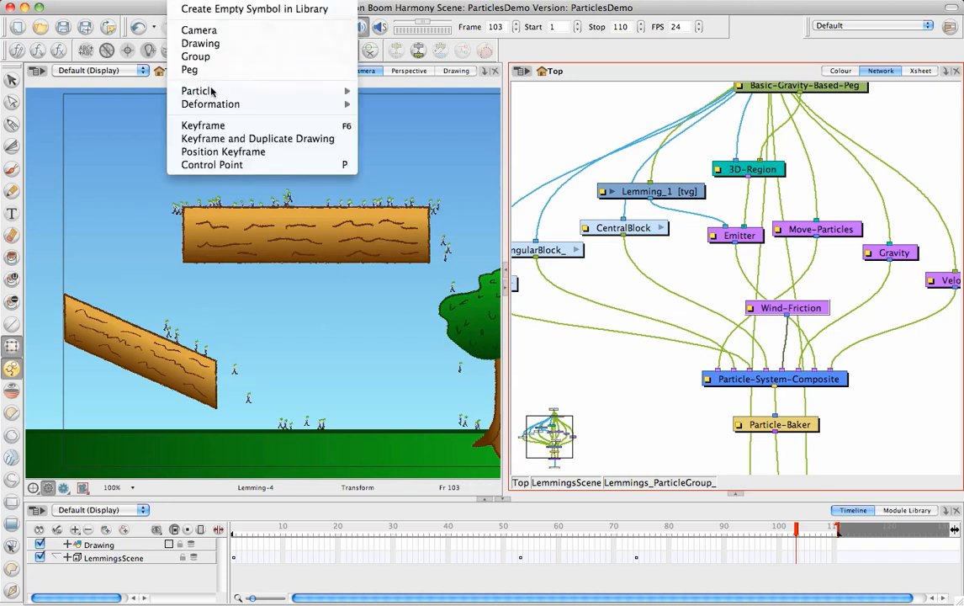
pyautogui.moveTo(212, 91)
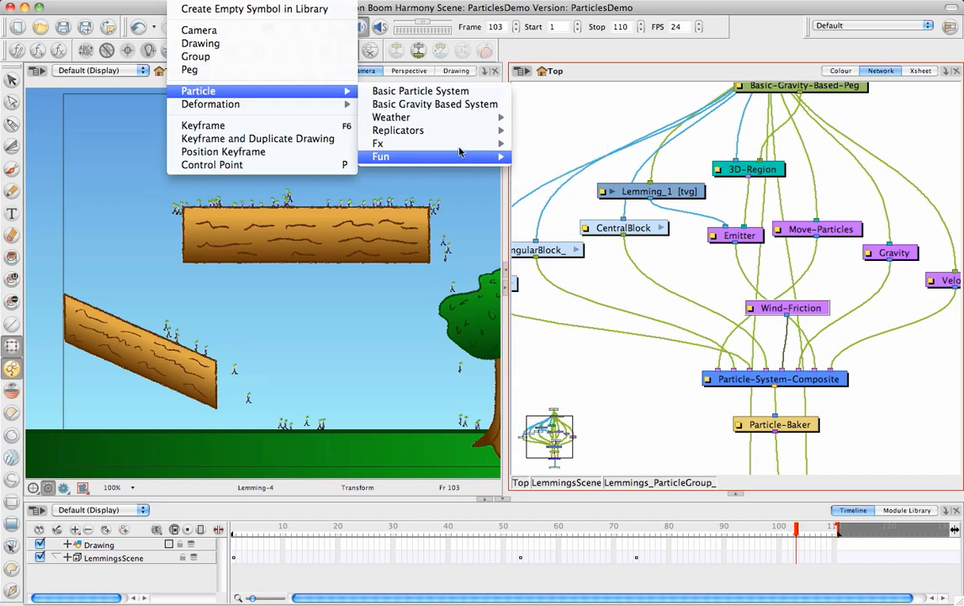
pyautogui.moveTo(461, 147)
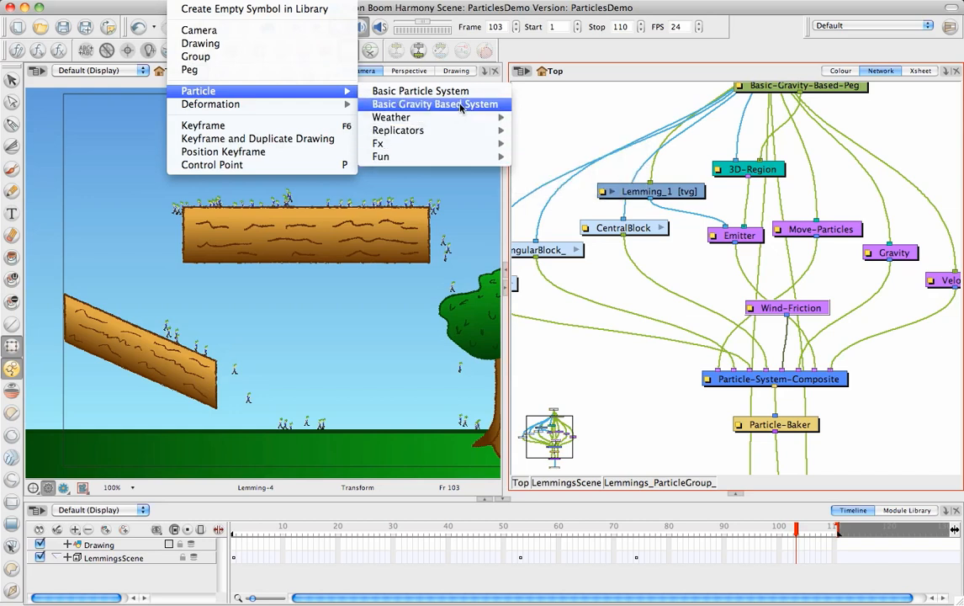
pyautogui.click(563, 106)
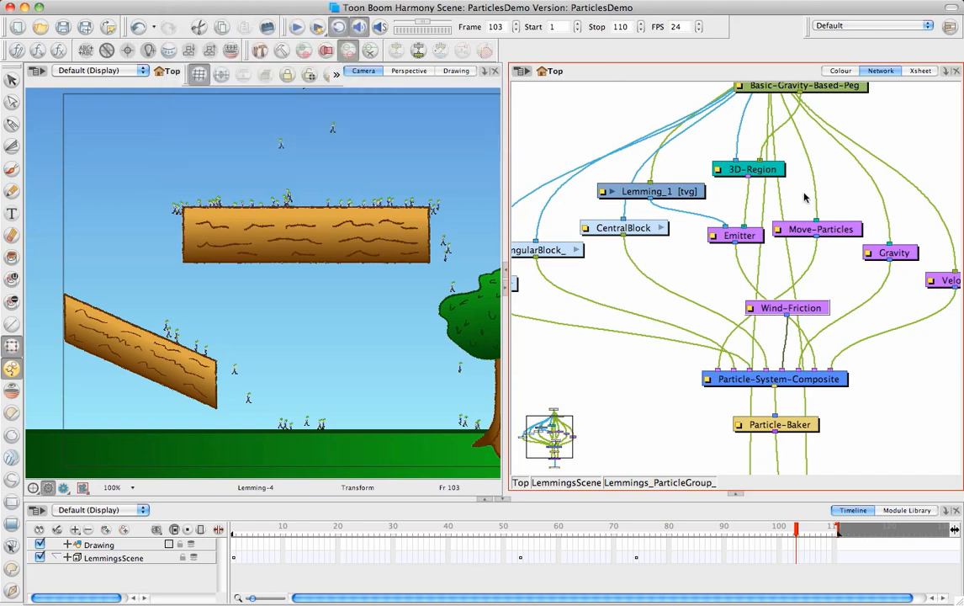
# Step: Show the Particle-Examples category in the Module Library with the library area enlarged
pyautogui.click(902, 511)
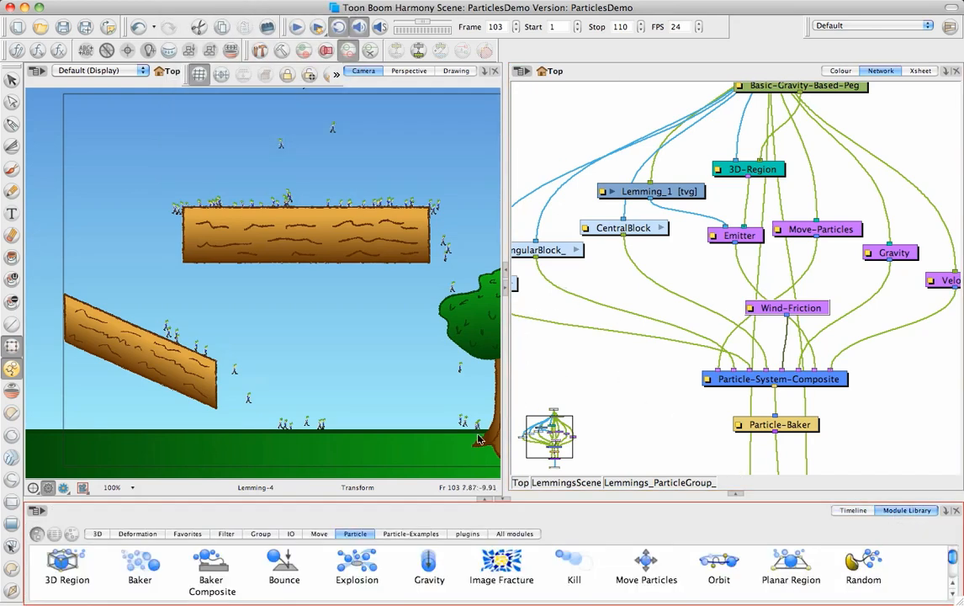
pyautogui.moveTo(423, 501); pyautogui.dragTo(422, 460)
pyautogui.click(409, 493)
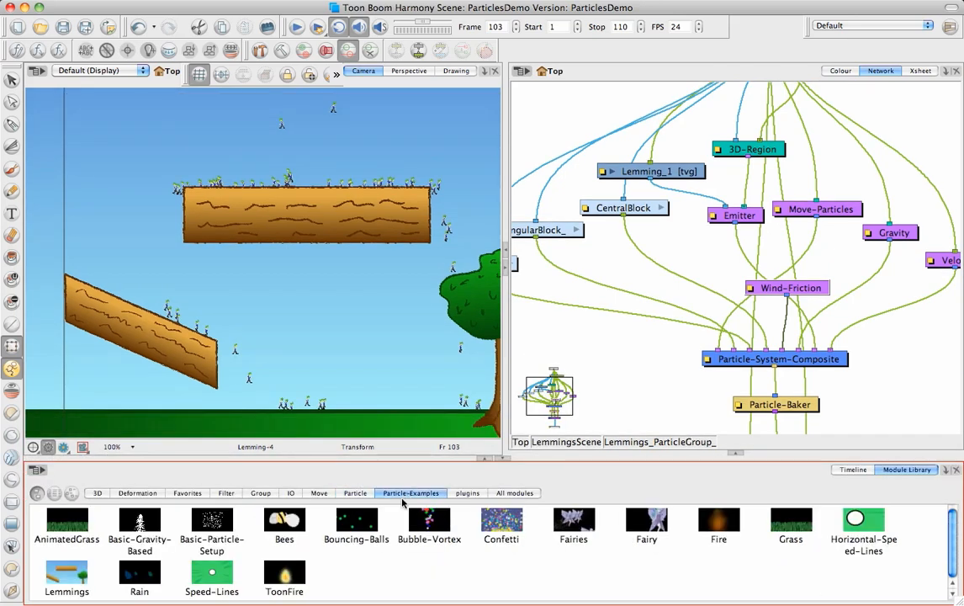